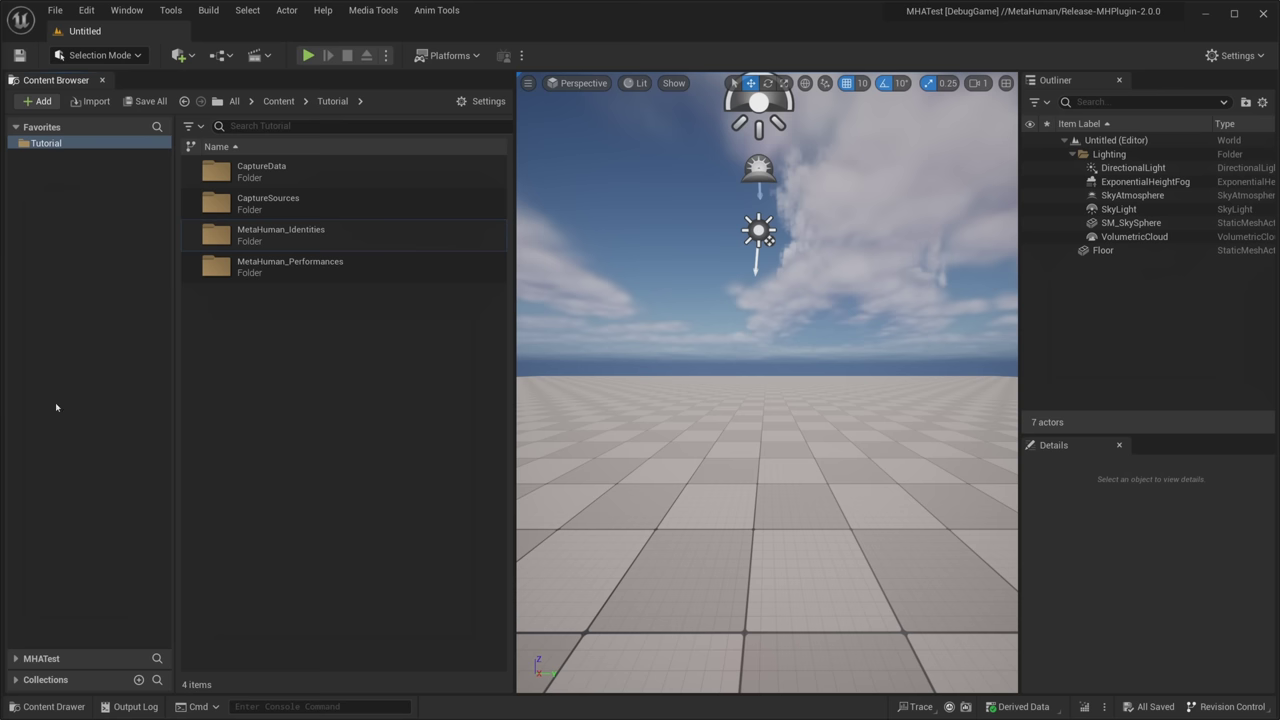
Look through the create and Tools menus, then search Project Settings for caching options.
right_click(271, 314)
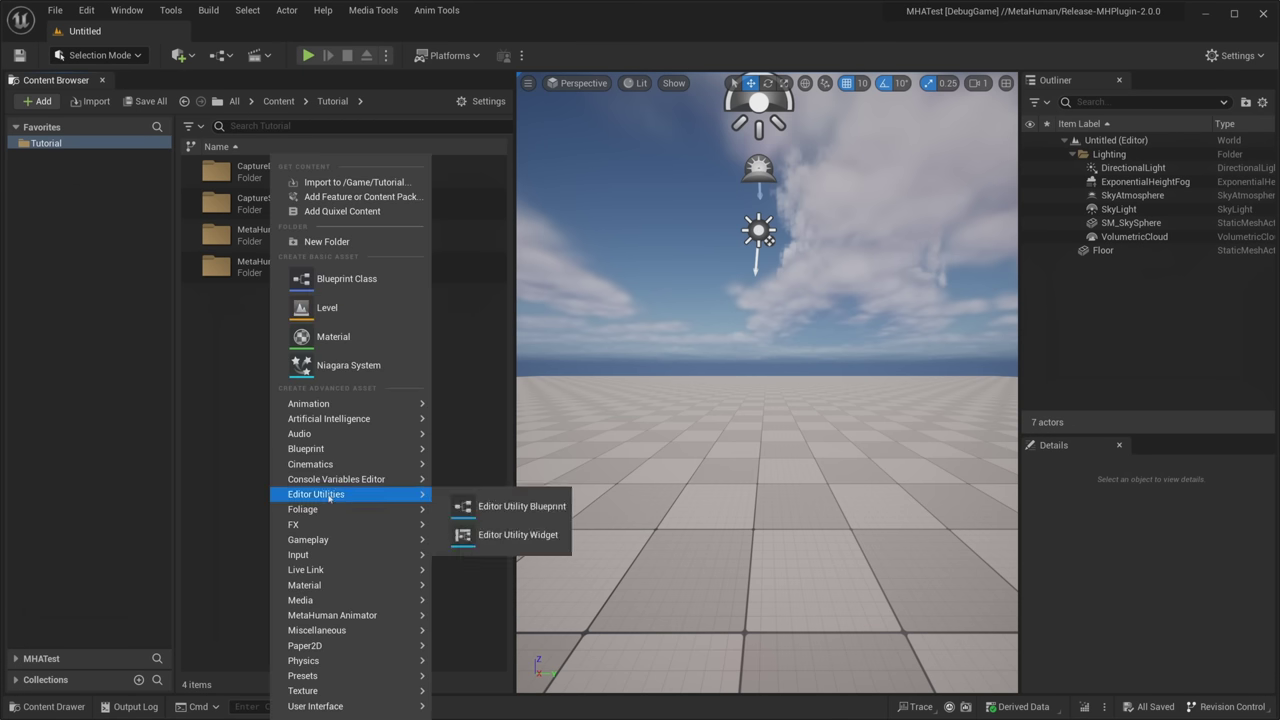
mouse_move(332, 615)
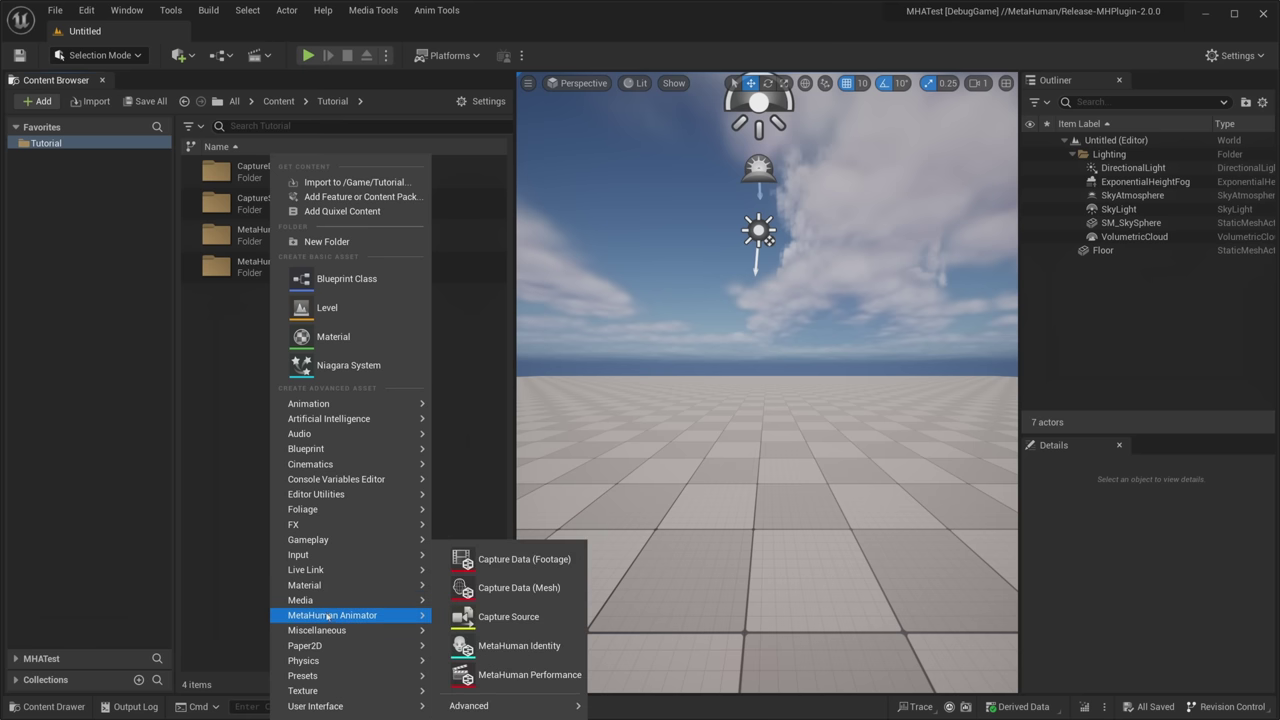
left_click(243, 580)
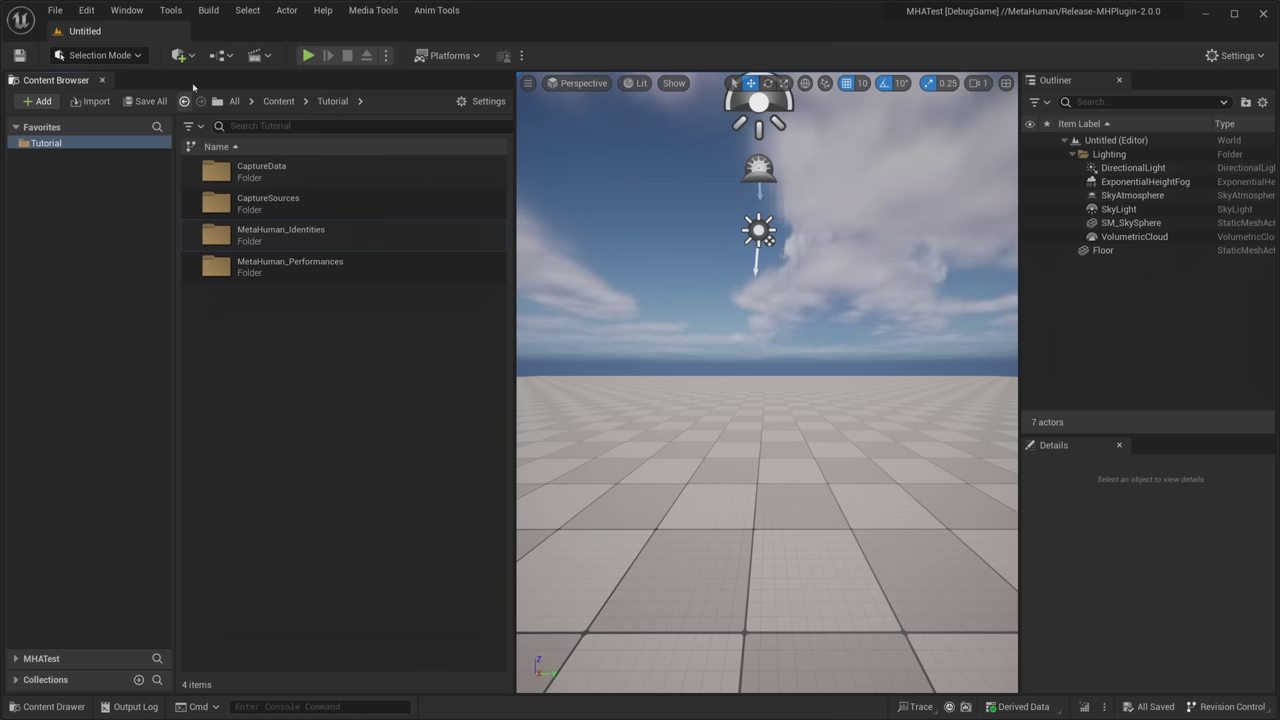
left_click(172, 11)
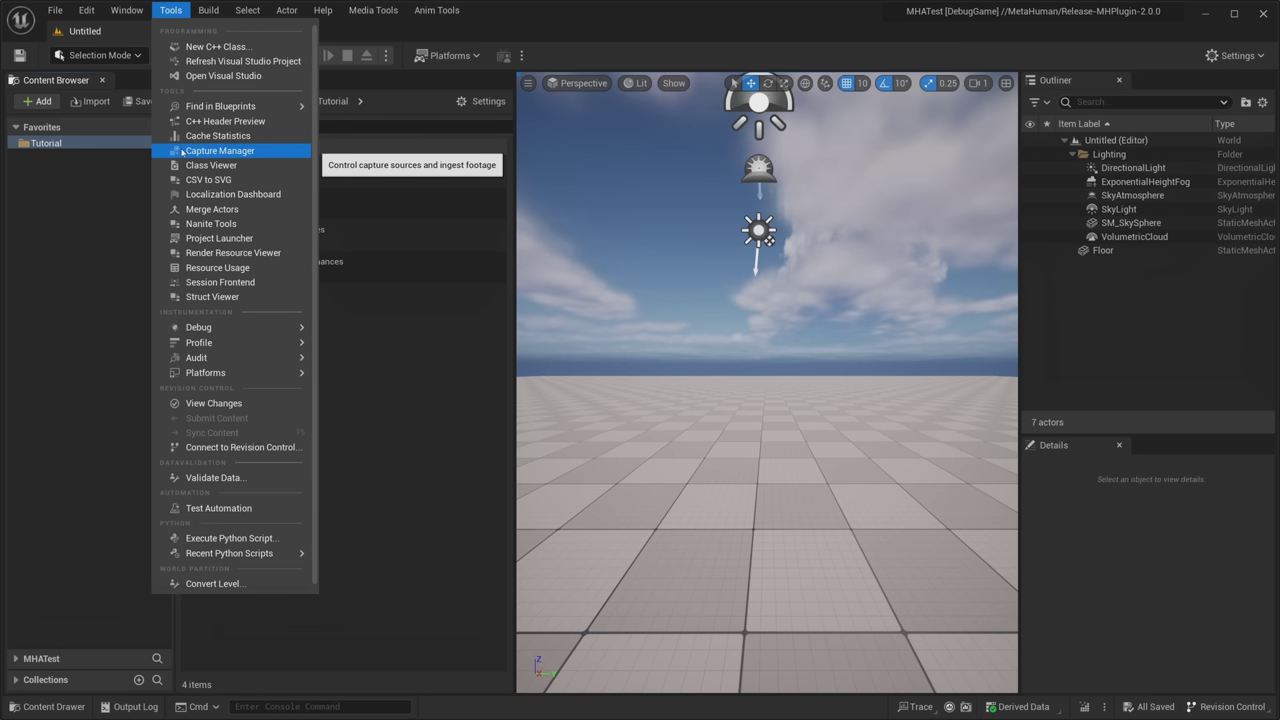
left_click(220, 151)
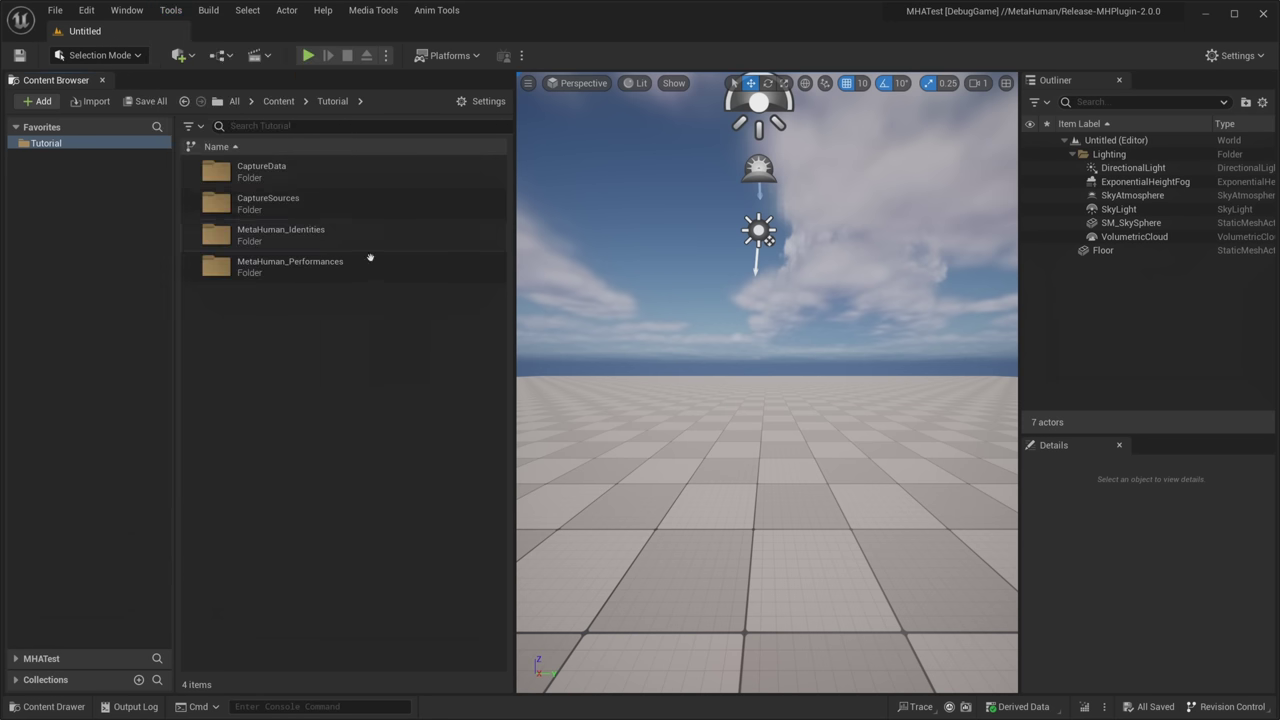
left_click(93, 11)
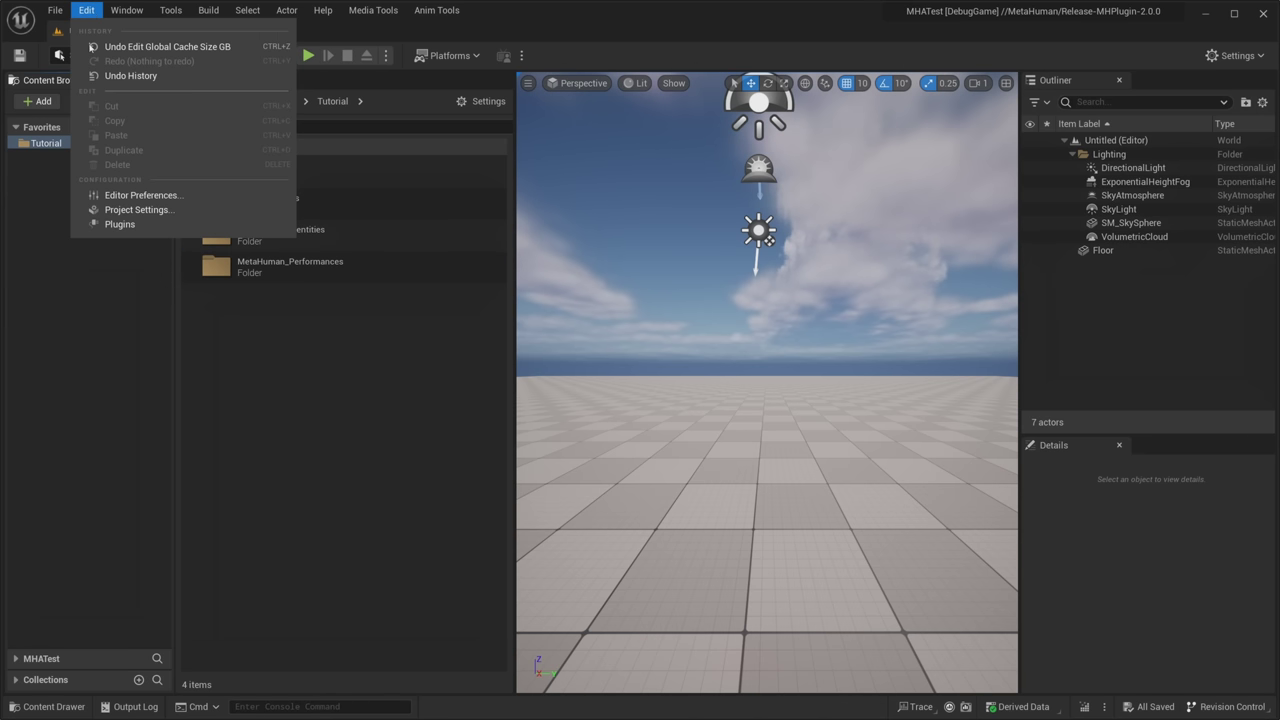
left_click(137, 209)
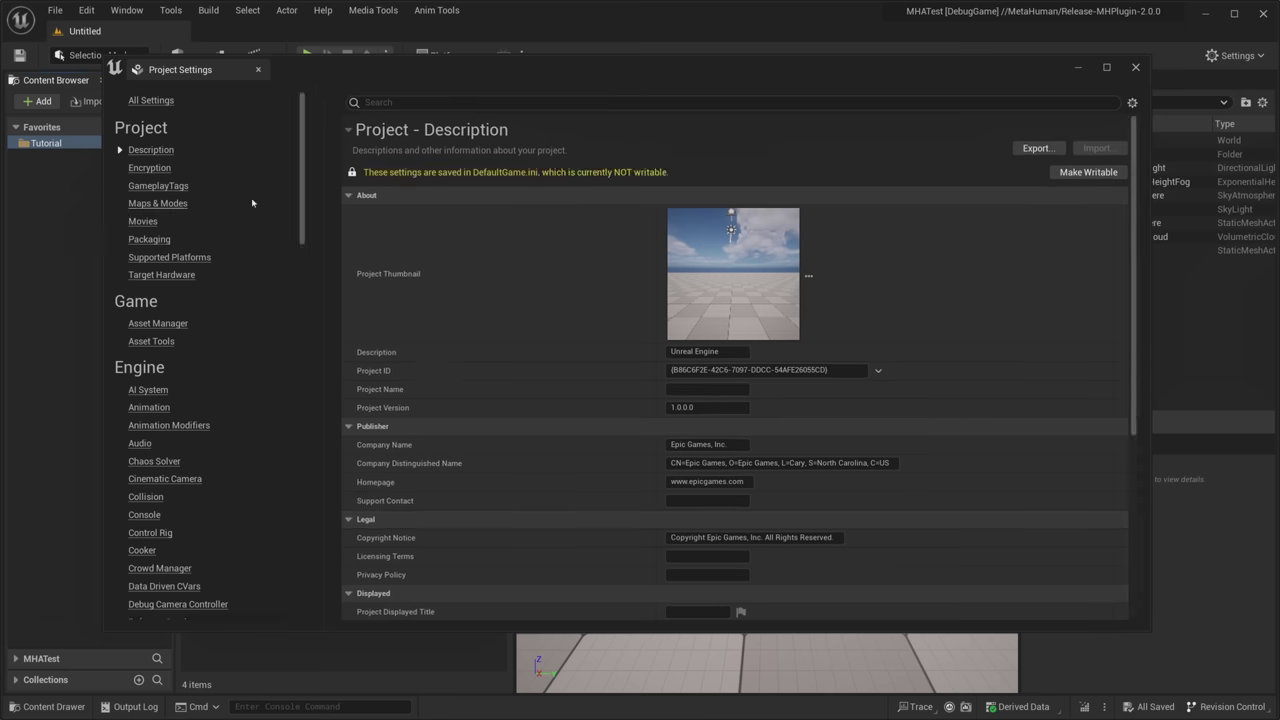
left_click(405, 101)
type("caching")
scroll(474, 291, "down", 3)
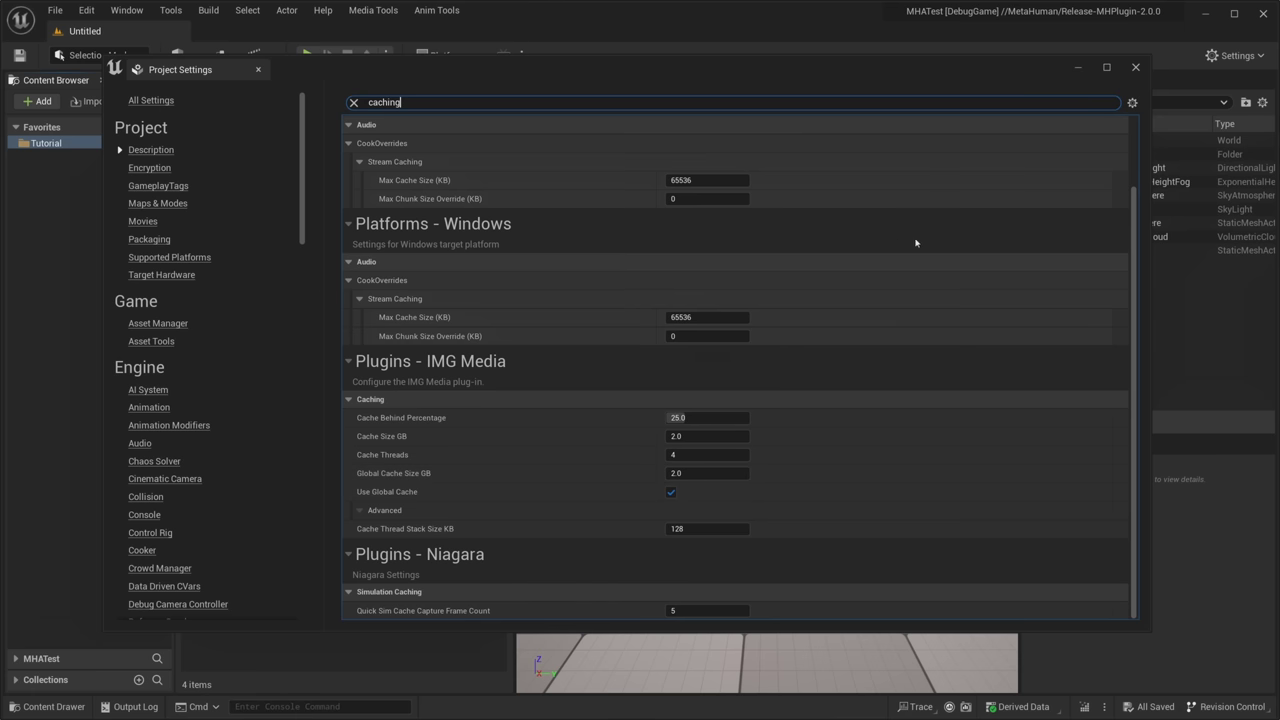
left_click(1136, 67)
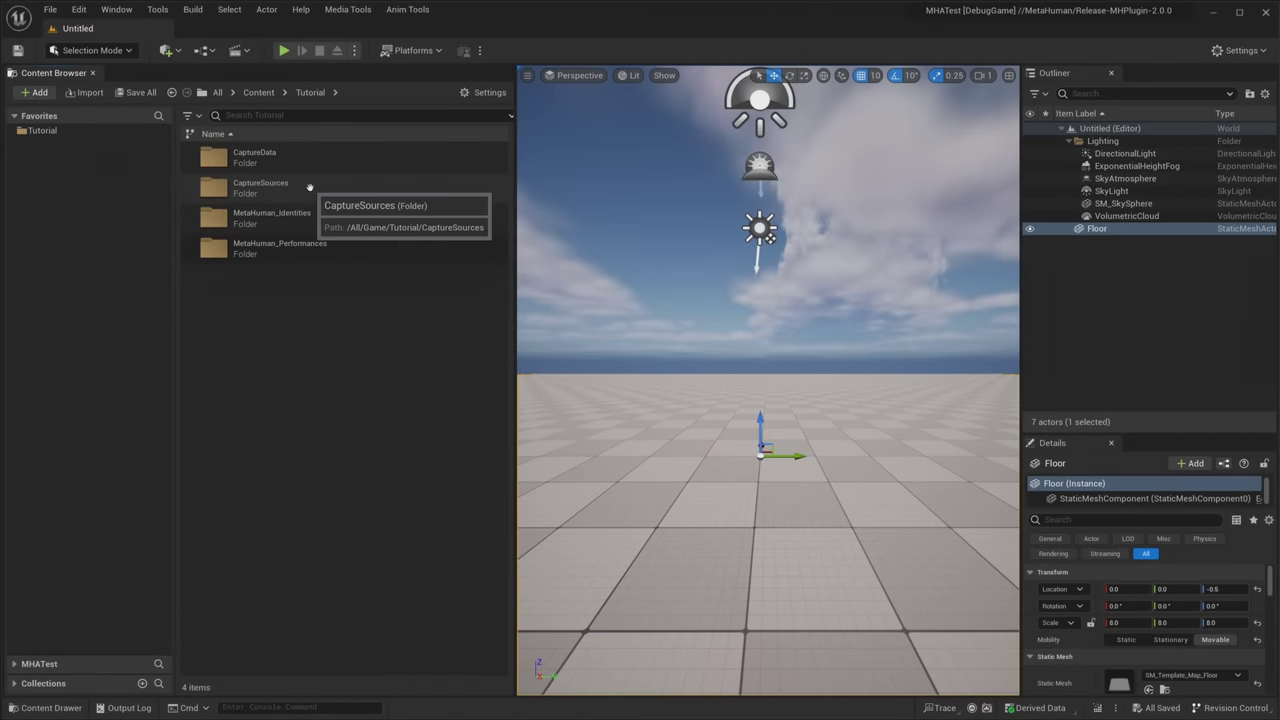
Create a MetaHuman capture source named iPhone_MHCS in the CaptureSources folder.
double_click(310, 190)
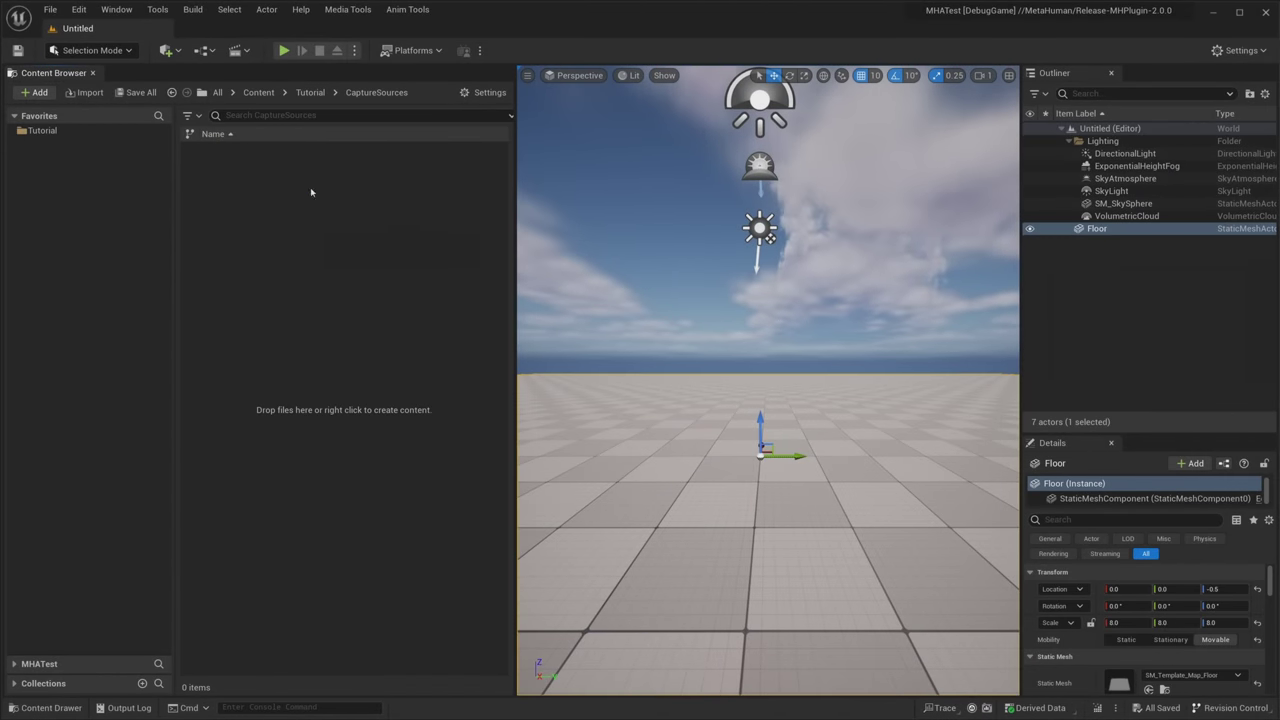
right_click(234, 257)
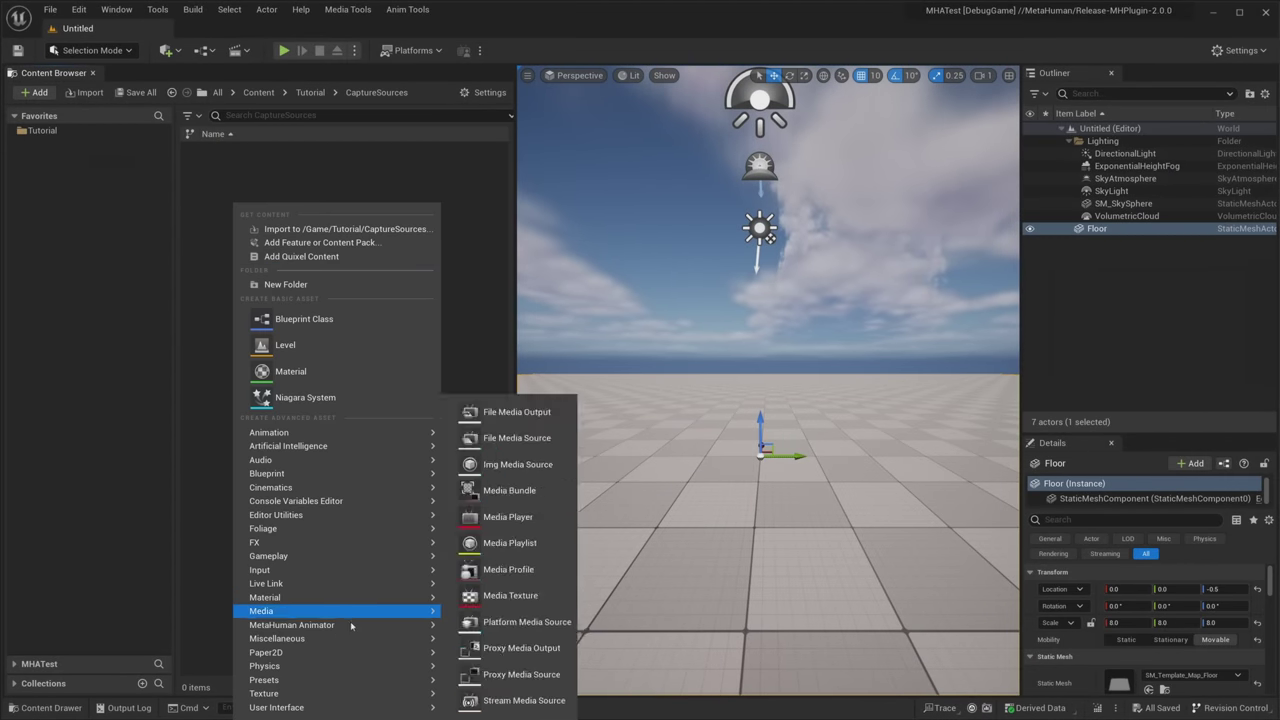
mouse_move(320, 625)
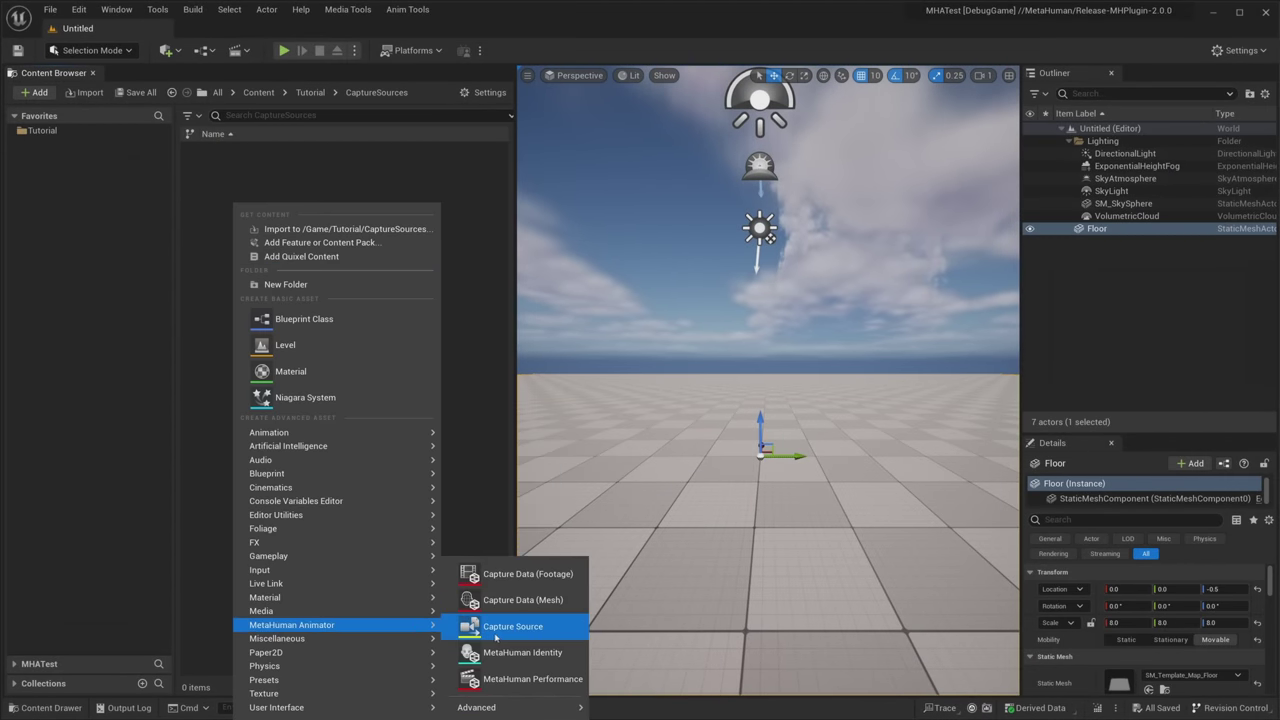
left_click(490, 627)
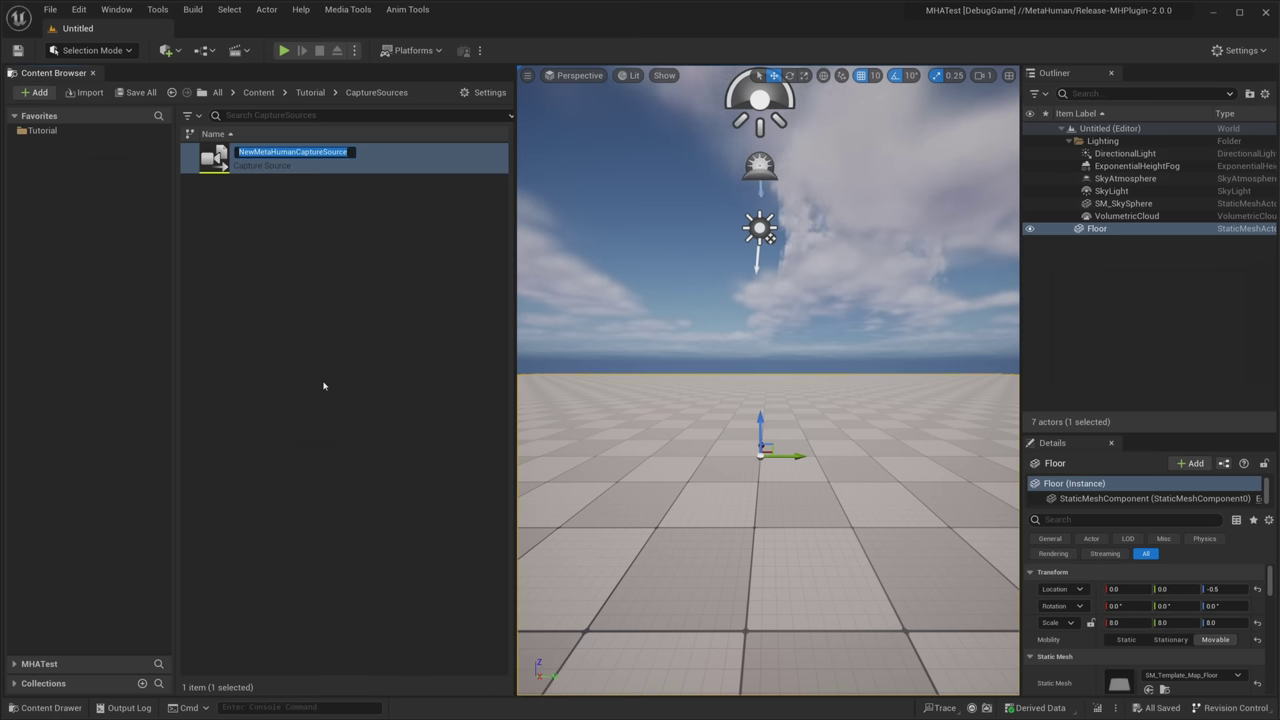
type("iPhone_M")
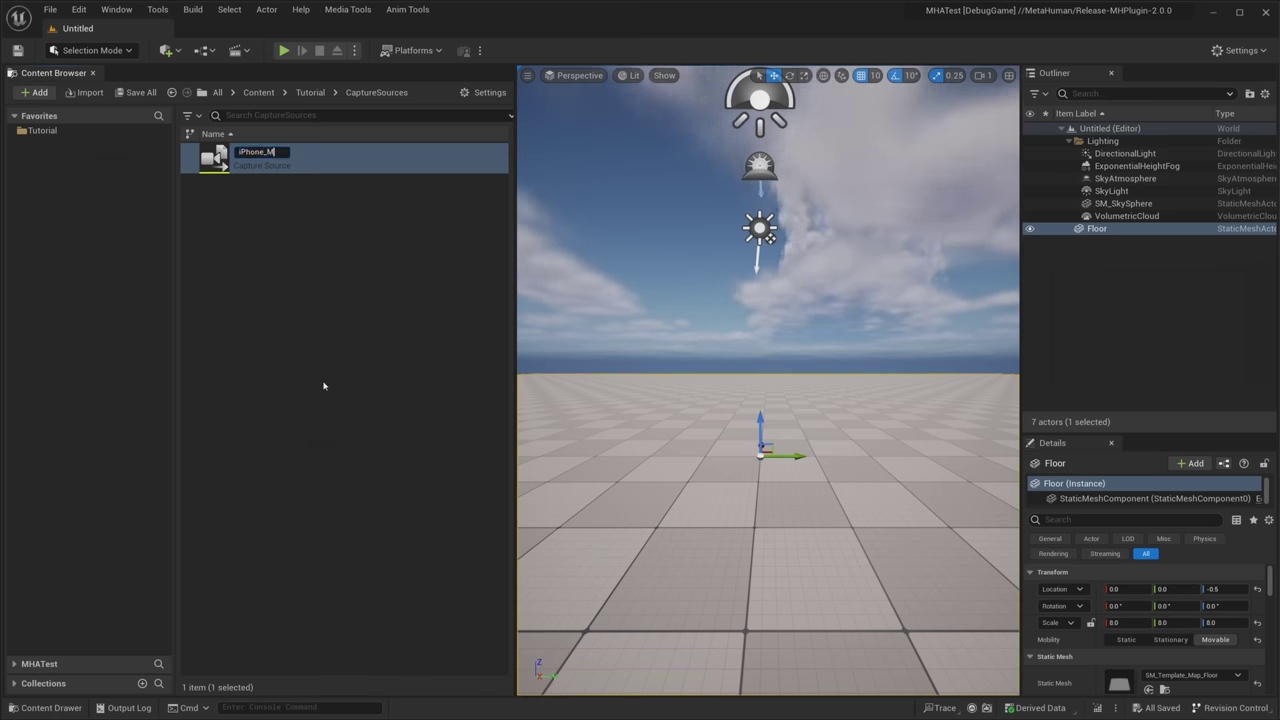
type("HCS")
key("Return")
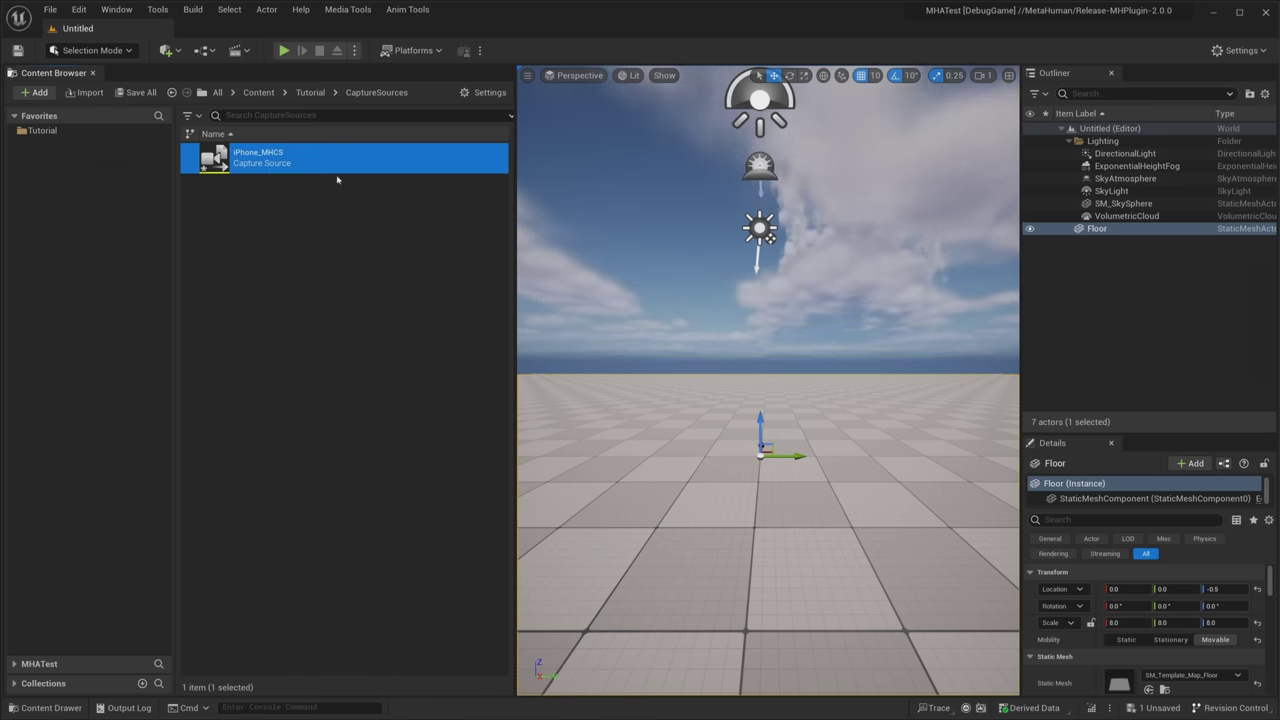
Set iPhone_MHCS to LiveLinkFace Archives, storage path performance_20230511_hg001_12t_mht_2.
double_click(329, 165)
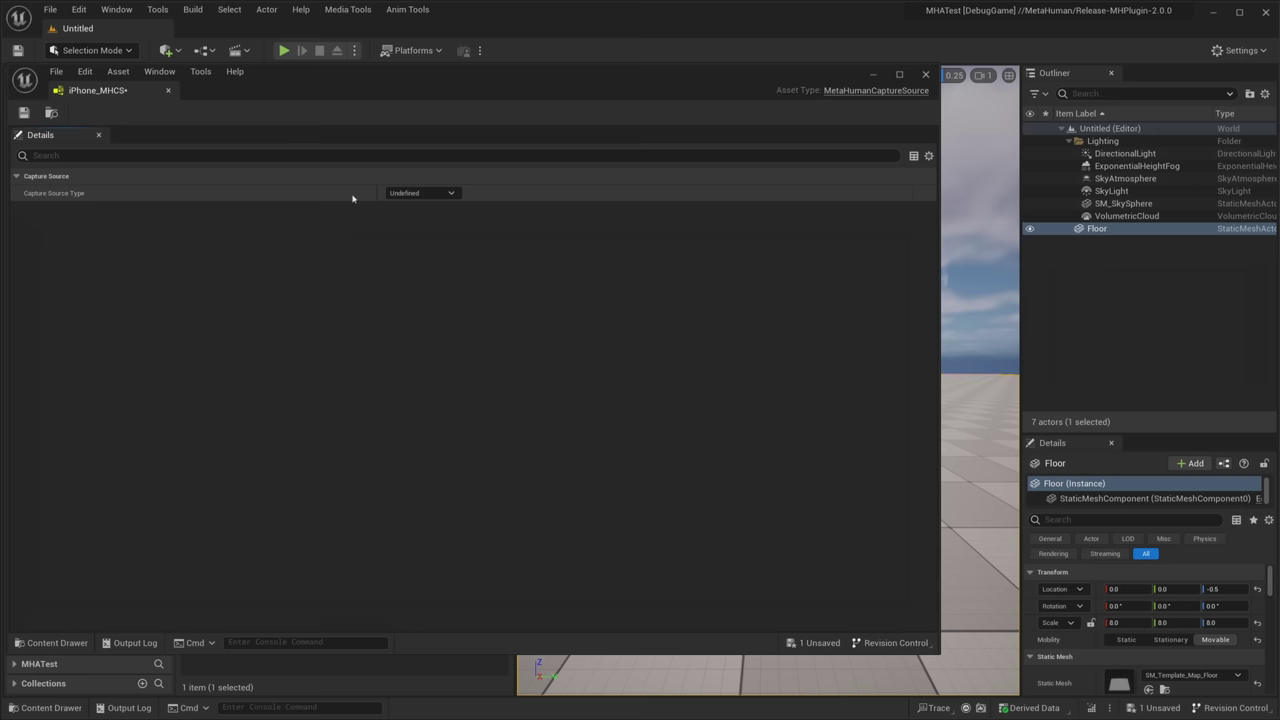
left_click(408, 193)
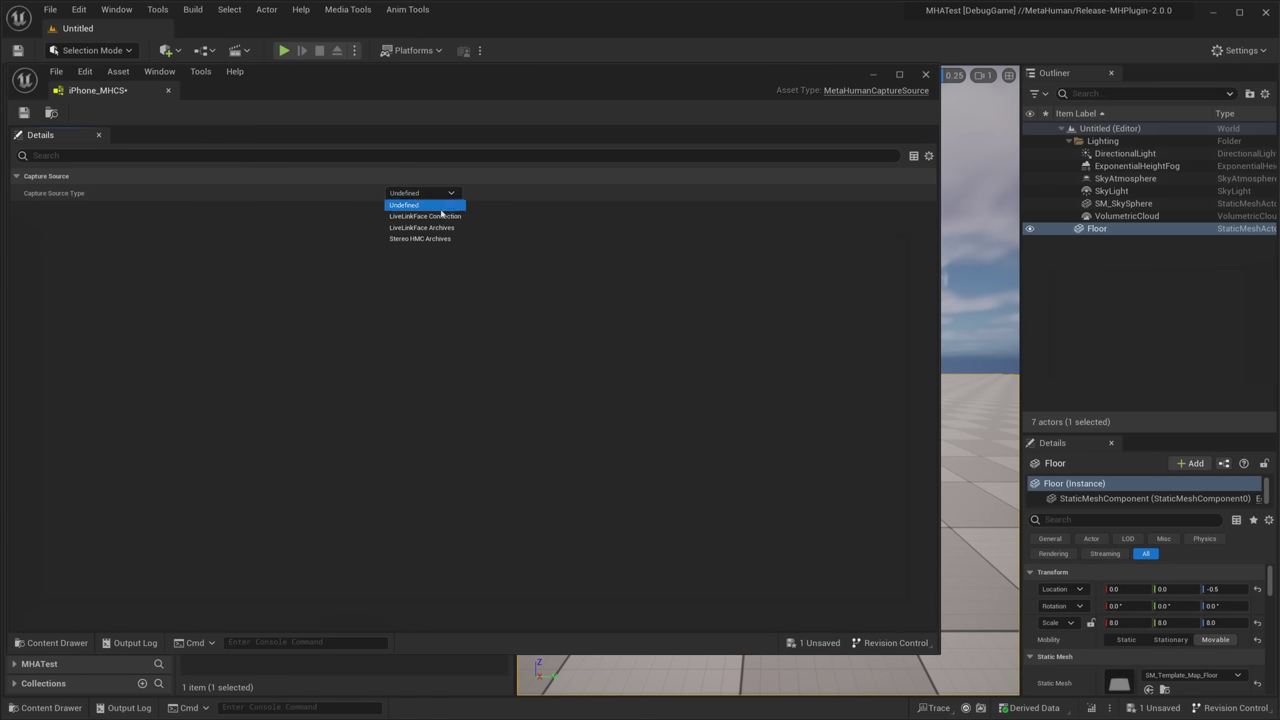
left_click(420, 216)
left_click(422, 209)
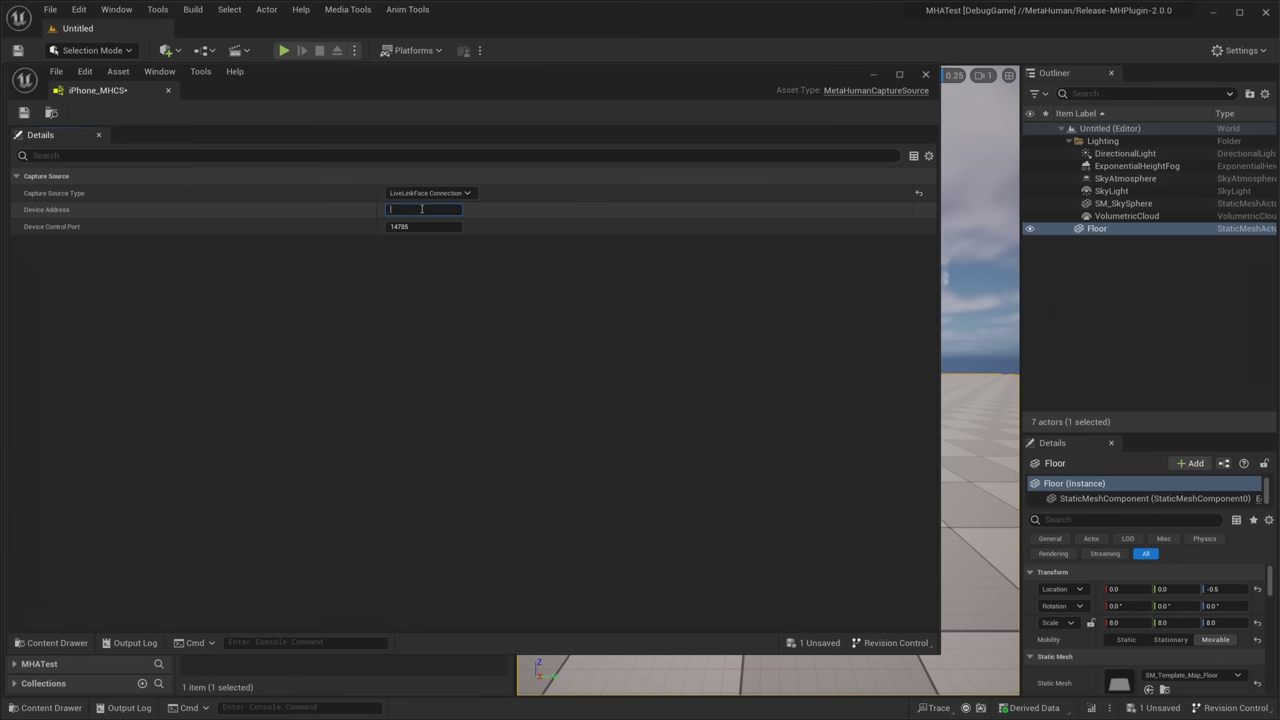
left_click(430, 193)
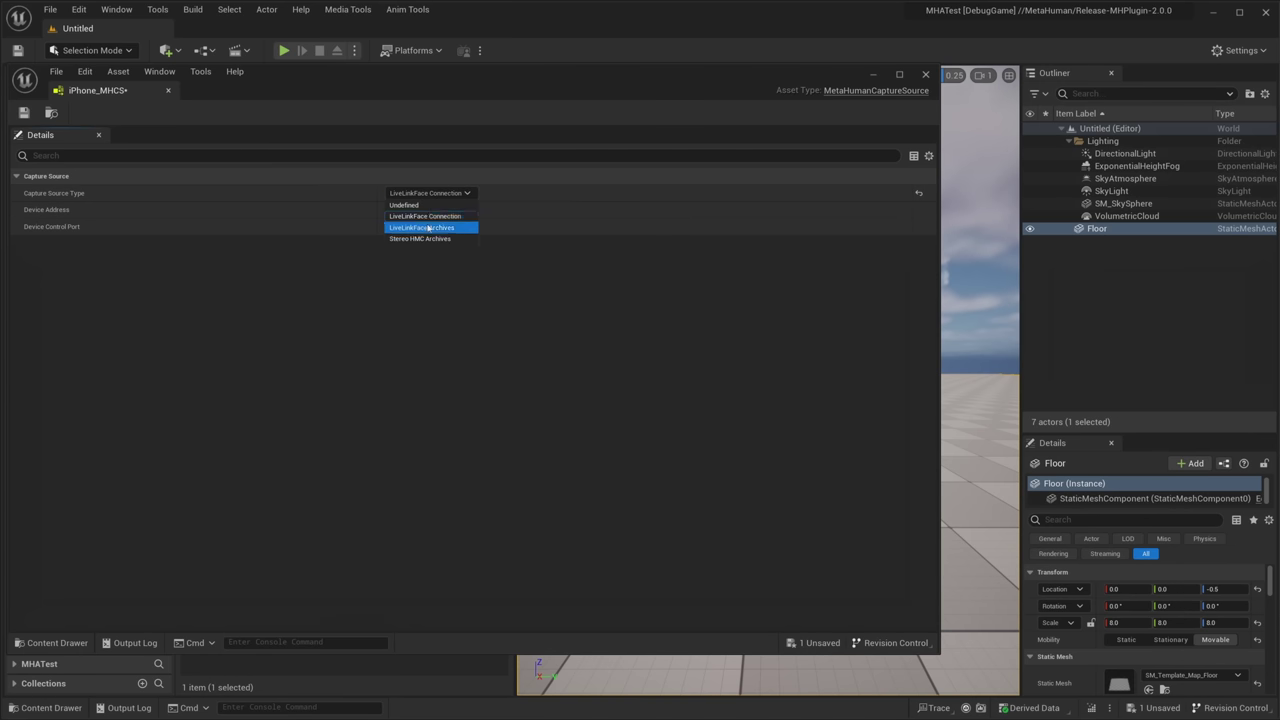
left_click(430, 229)
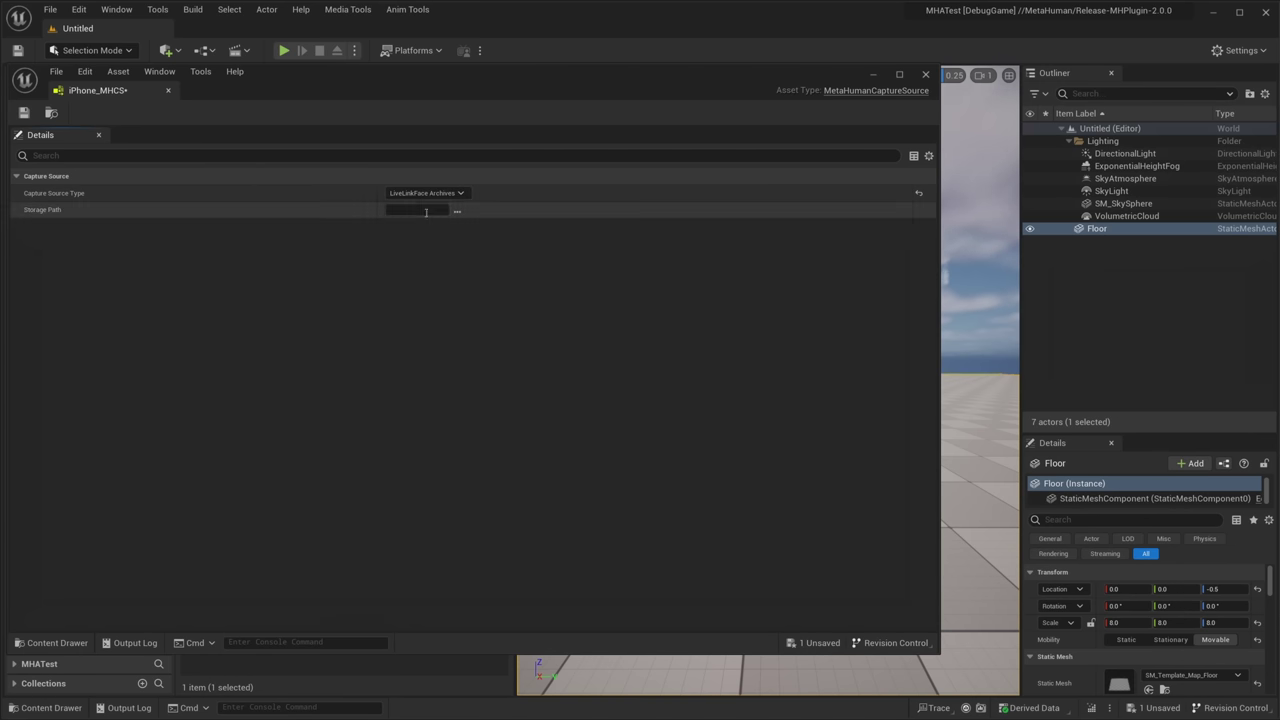
left_click(456, 211)
left_click(120, 248)
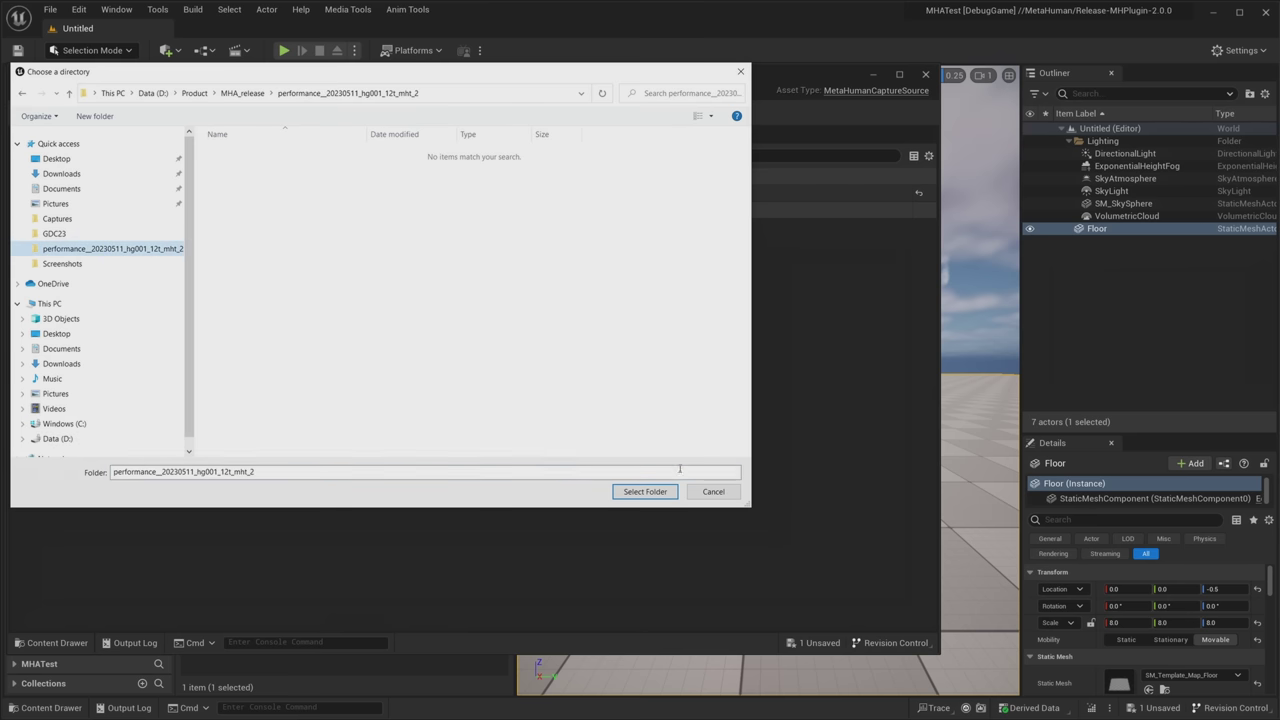
left_click(645, 492)
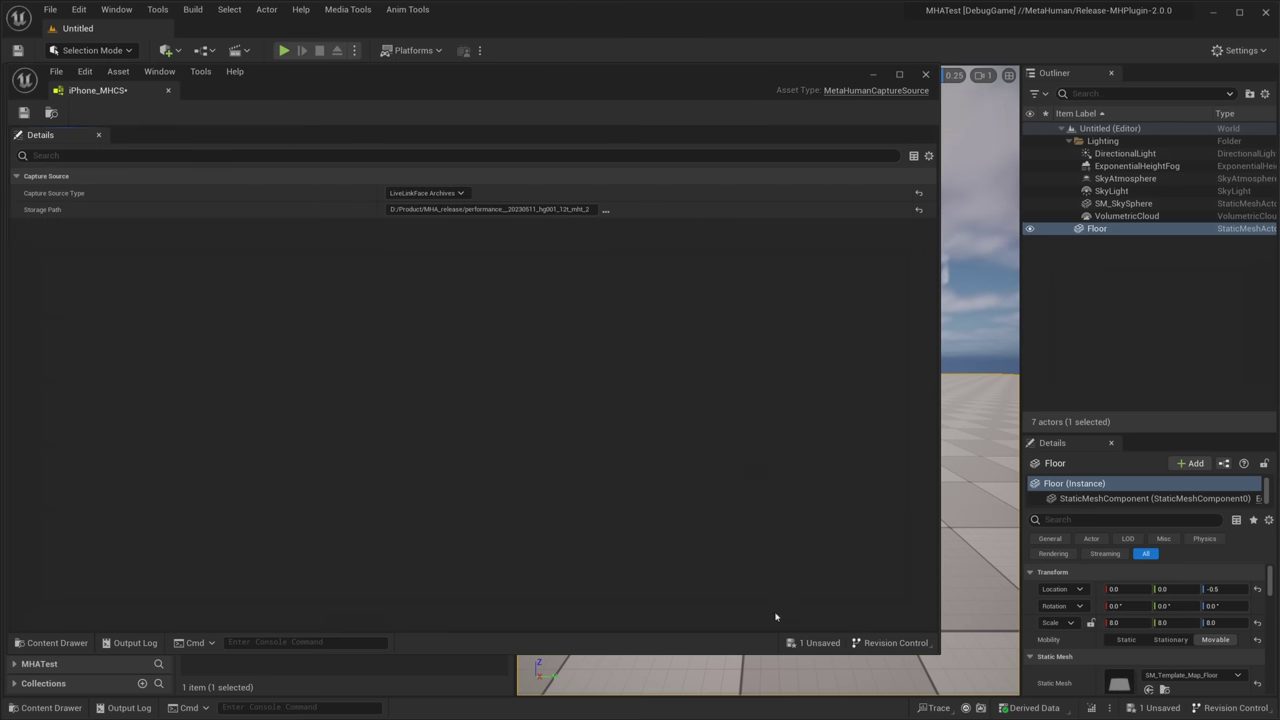
left_click(925, 74)
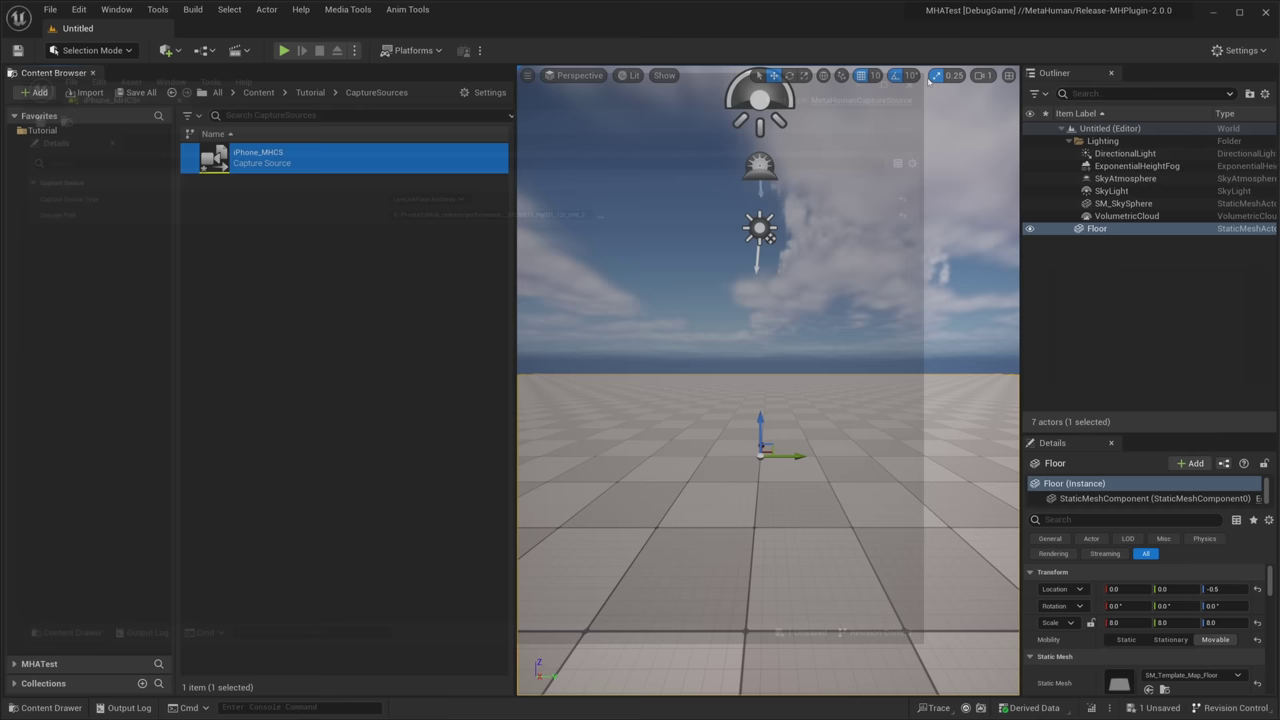
Open the Capture Manager and select the hg001_12t_dna_4_GreenCubic take from iPhone_MHCS.
left_click(257, 237)
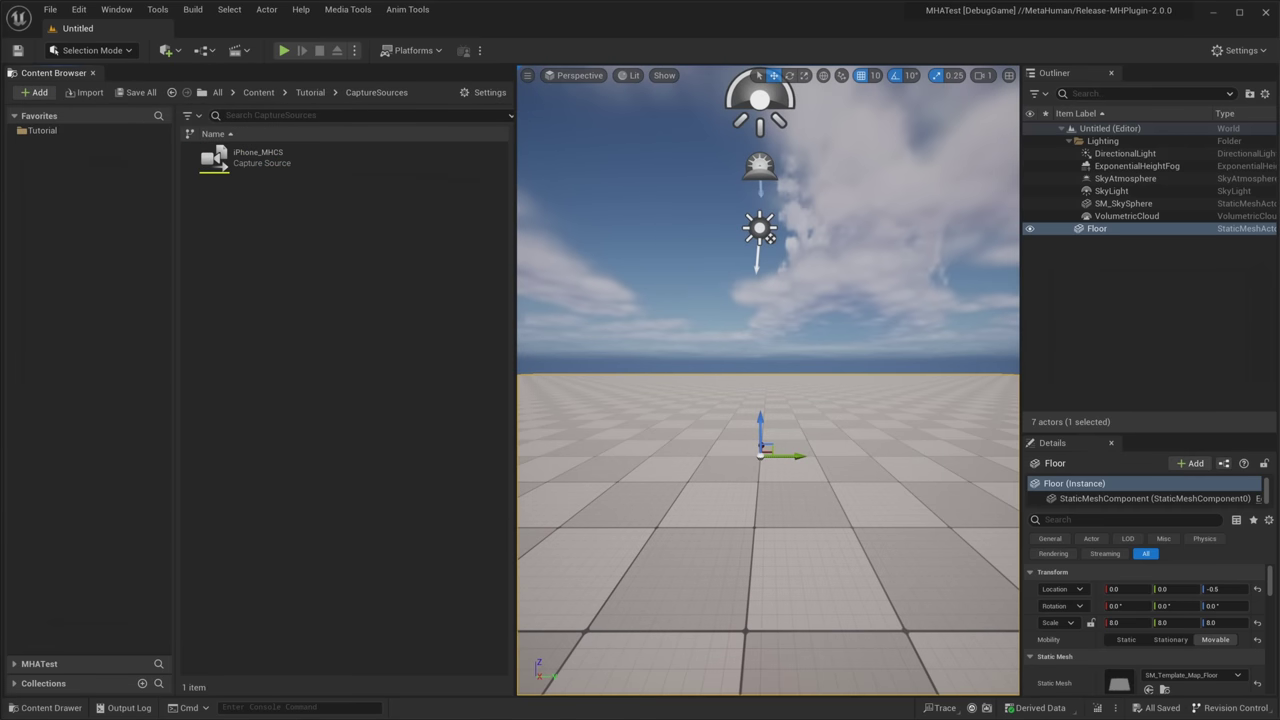
left_click(158, 10)
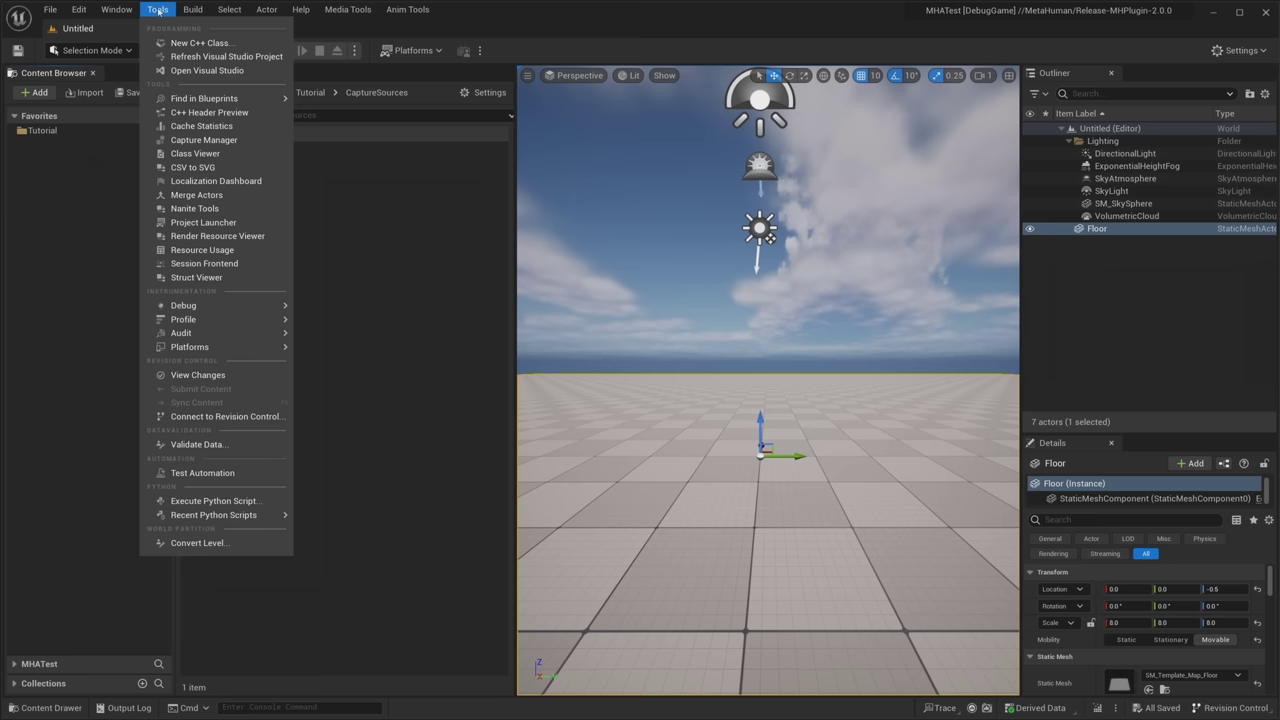
left_click(182, 140)
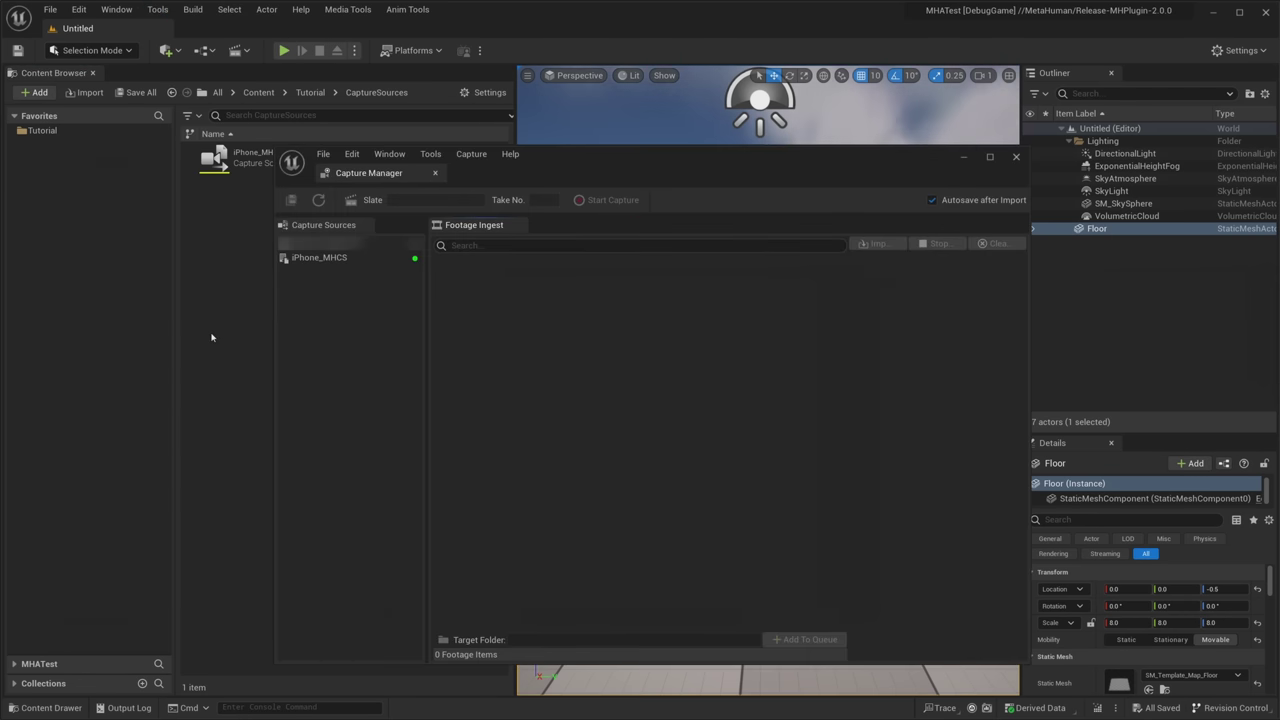
left_click(326, 260)
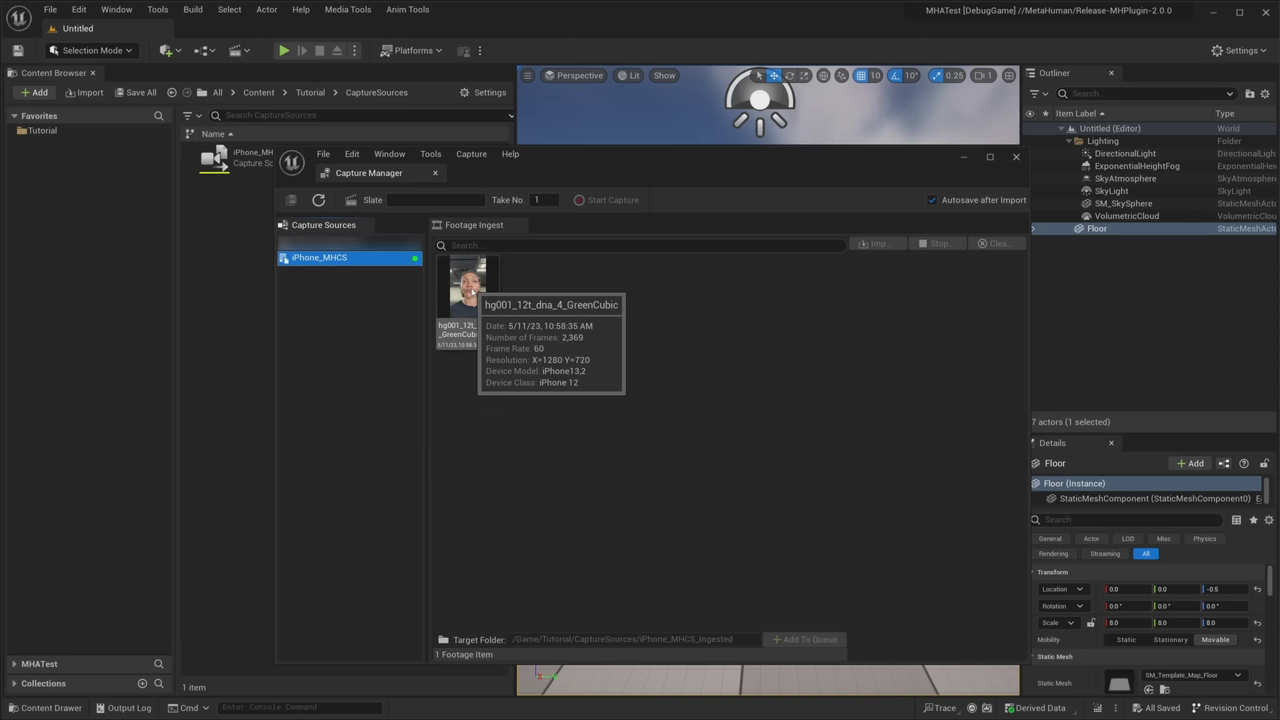
left_click(474, 293)
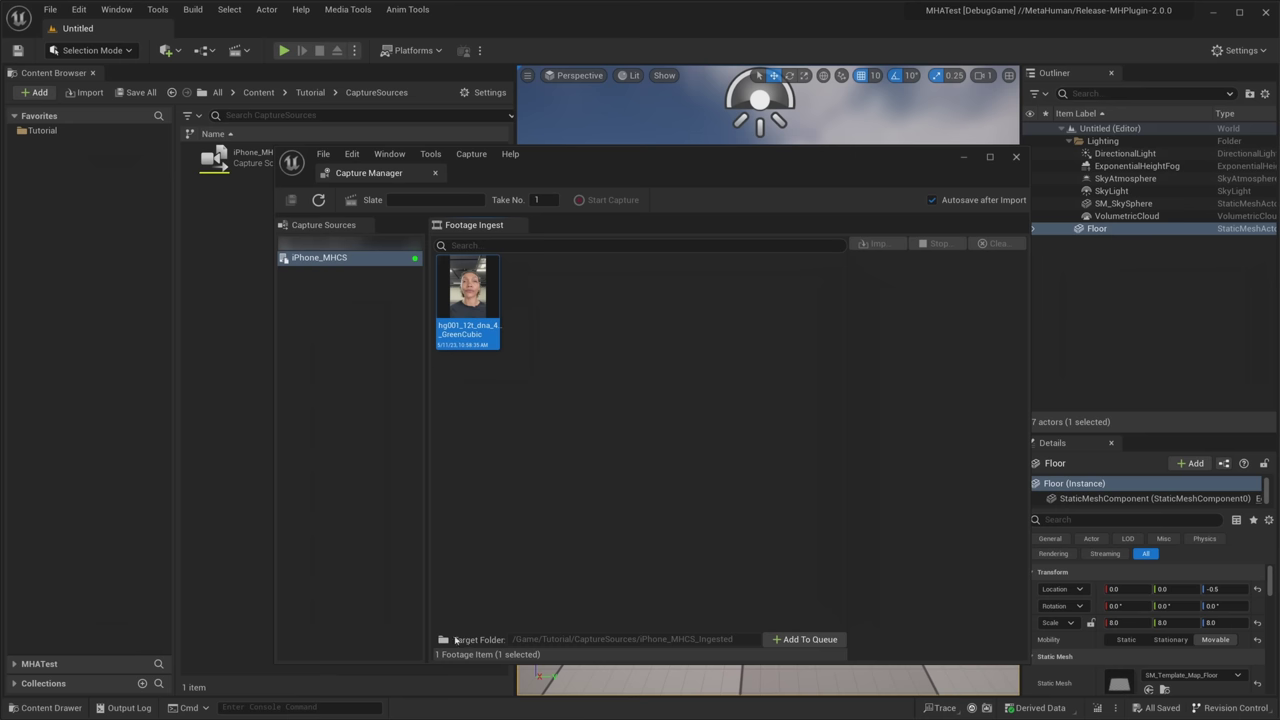
Queue the take with CaptureData as target folder, import it, and close the manager.
left_click(446, 641)
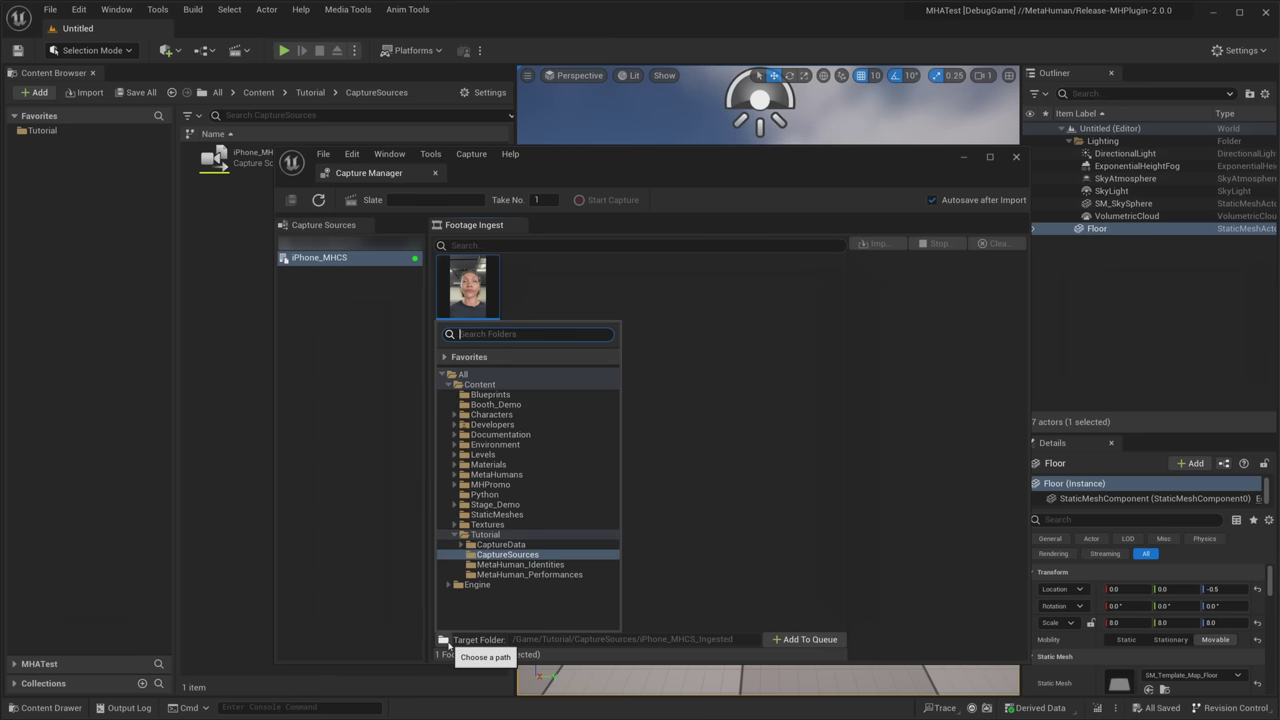
left_click(530, 545)
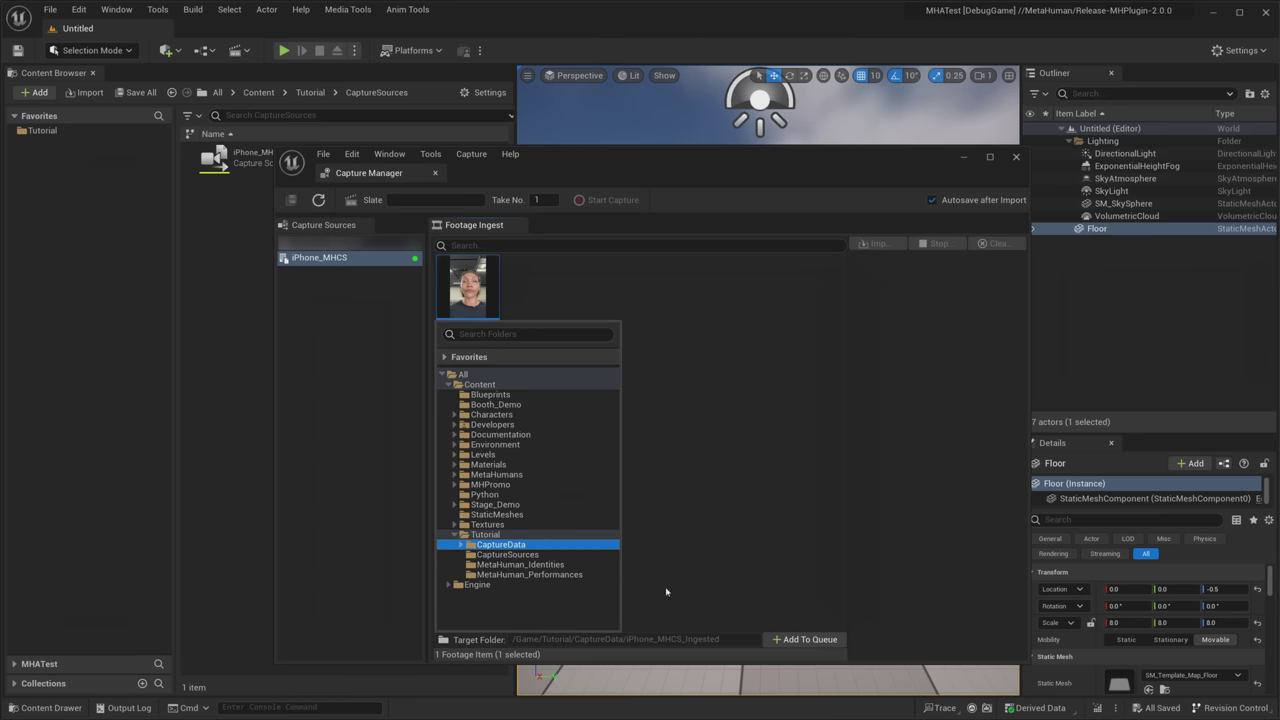
left_click(795, 639)
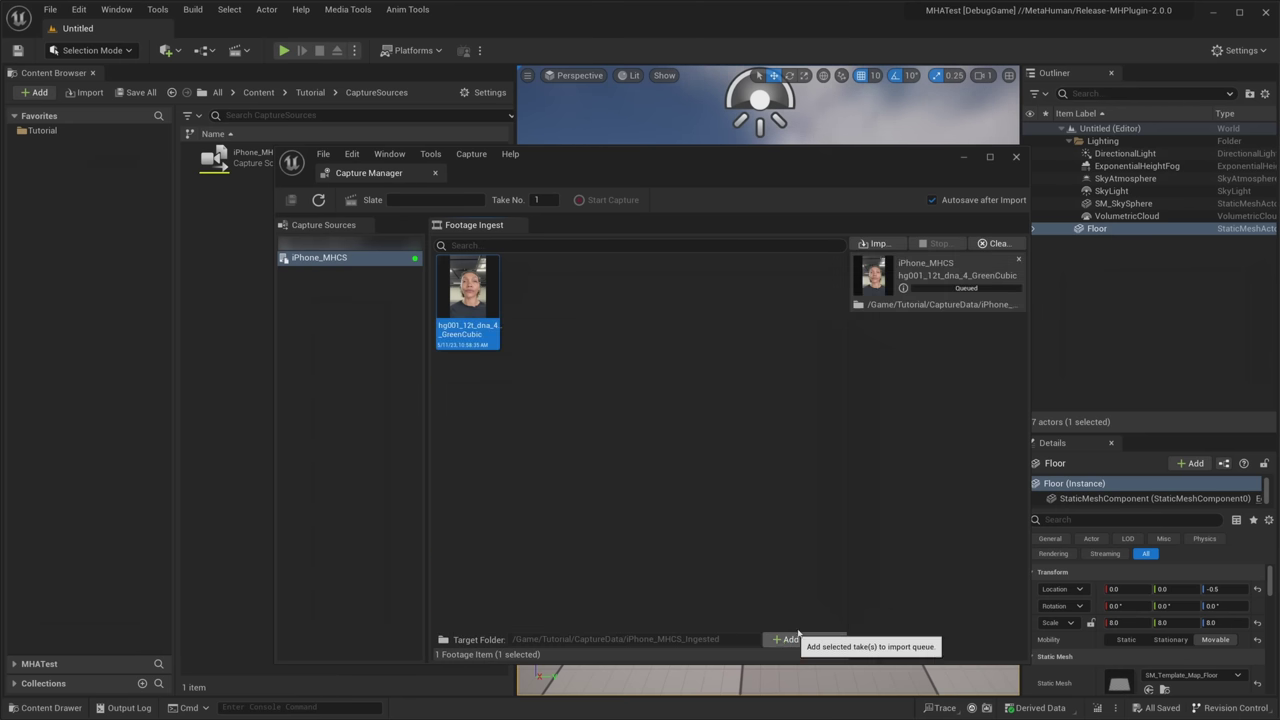
left_click(938, 272)
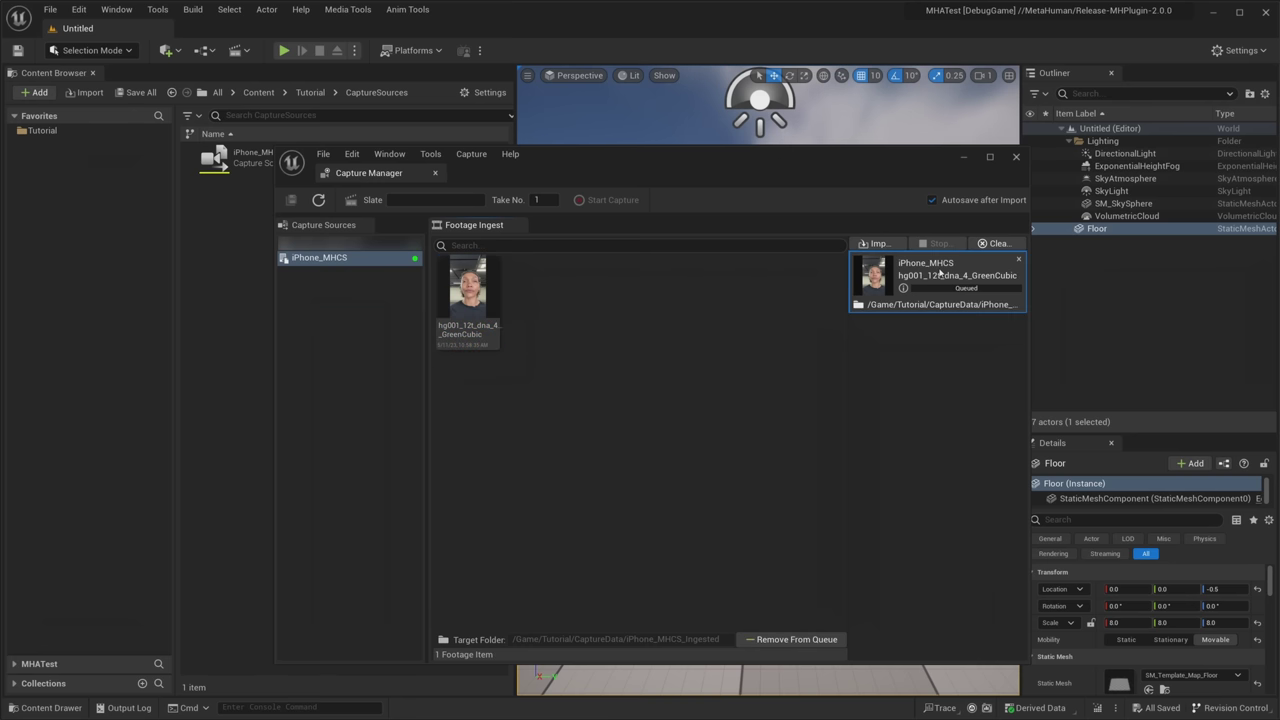
left_click(884, 246)
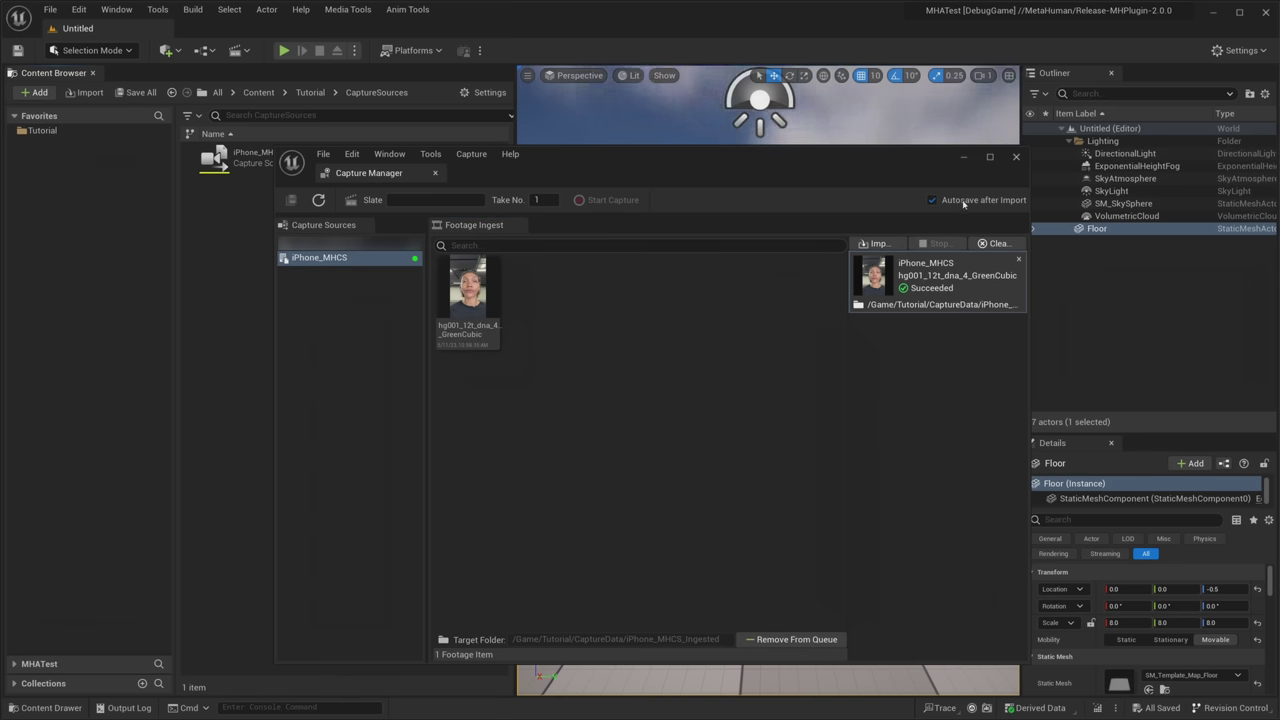
left_click(1016, 156)
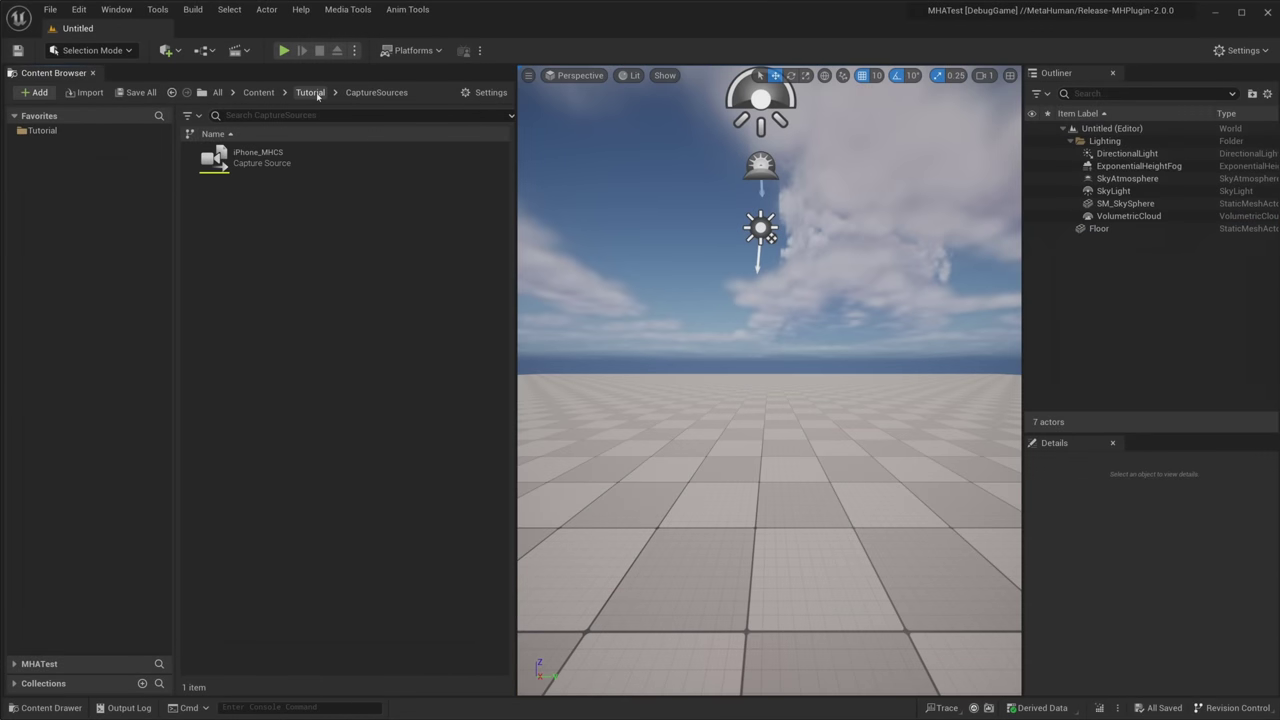
Open hg001_12t_dna_4_GreenCubic in CaptureData/iPhone_MHCS_Ingested, inspect its footage files, then close it.
left_click(310, 92)
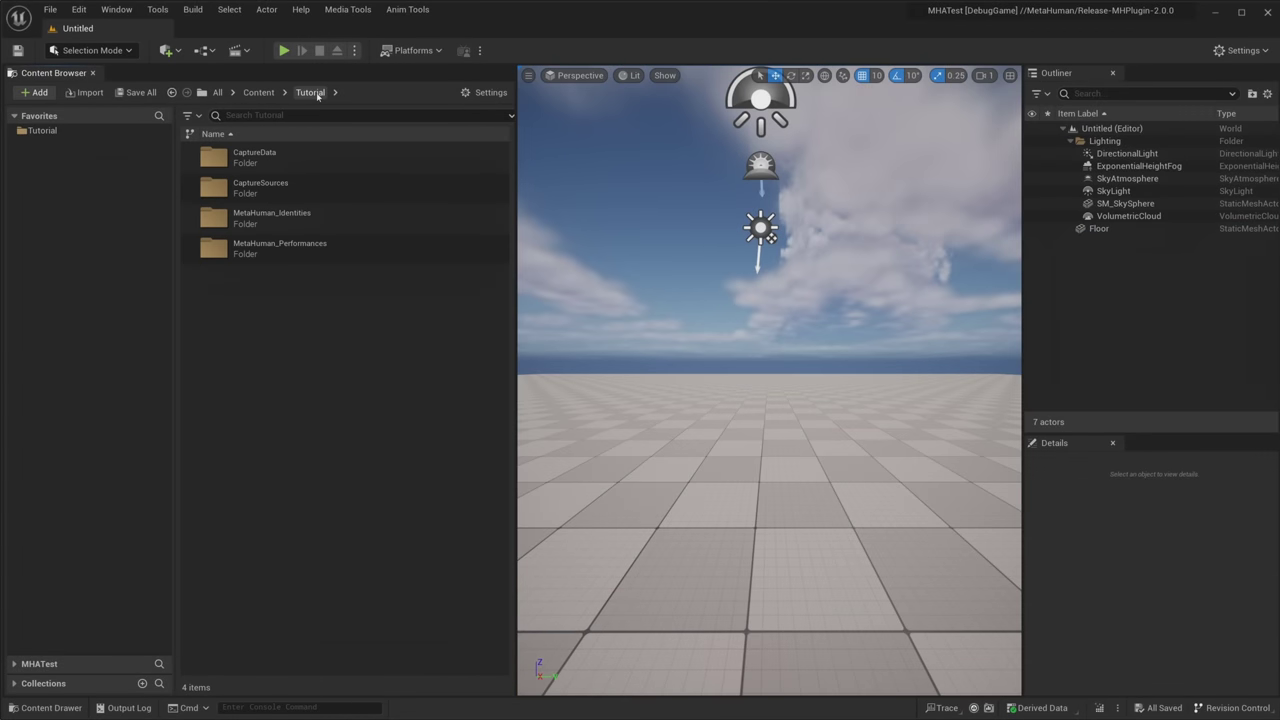
double_click(277, 156)
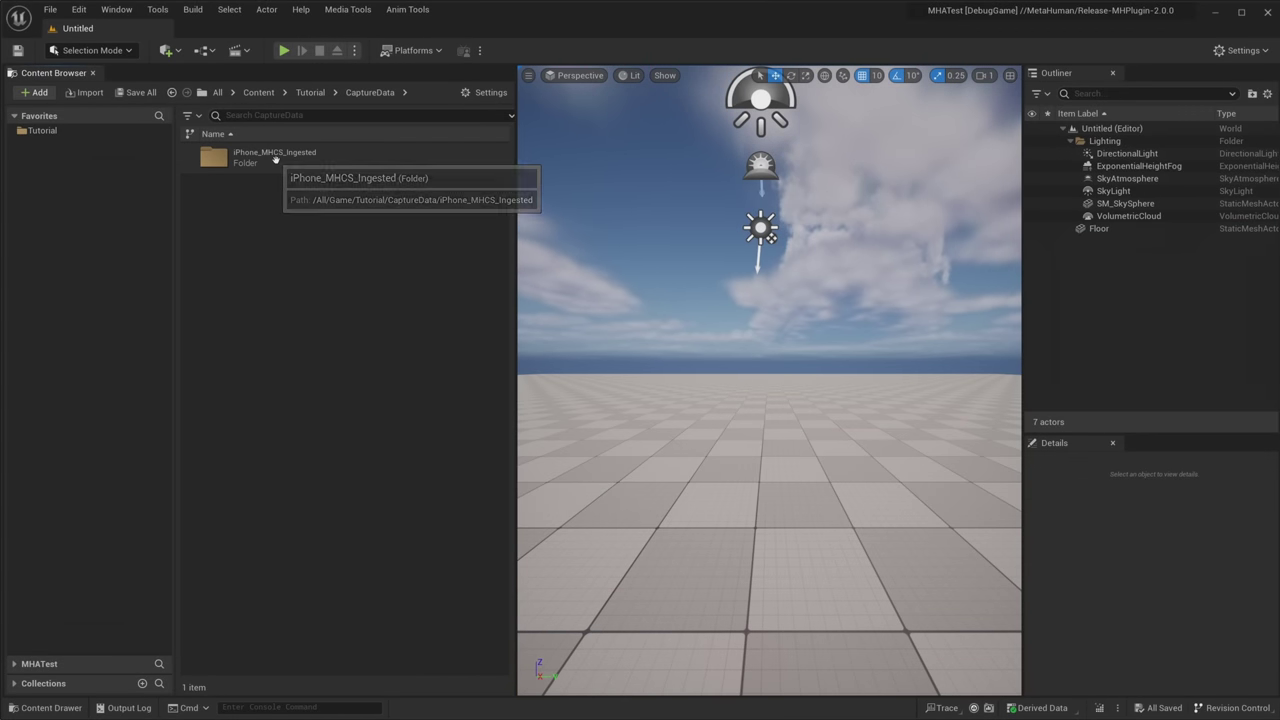
left_click(276, 159)
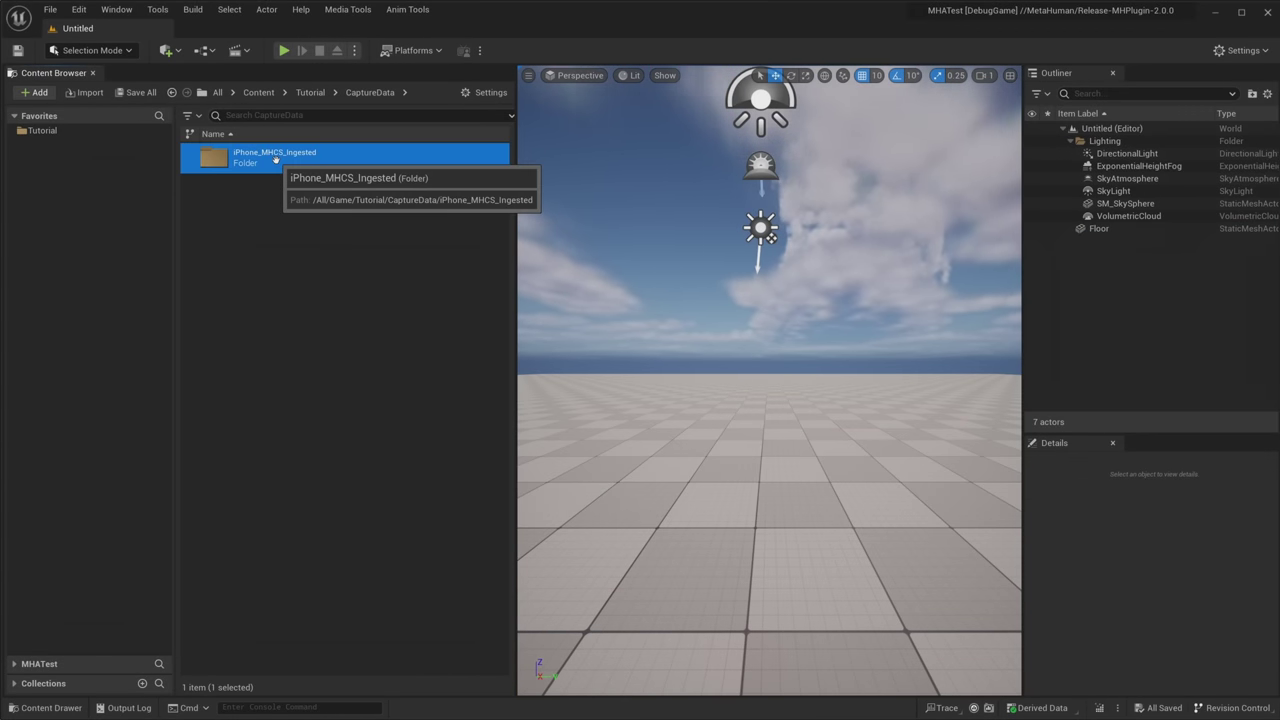
double_click(276, 160)
left_click(282, 185)
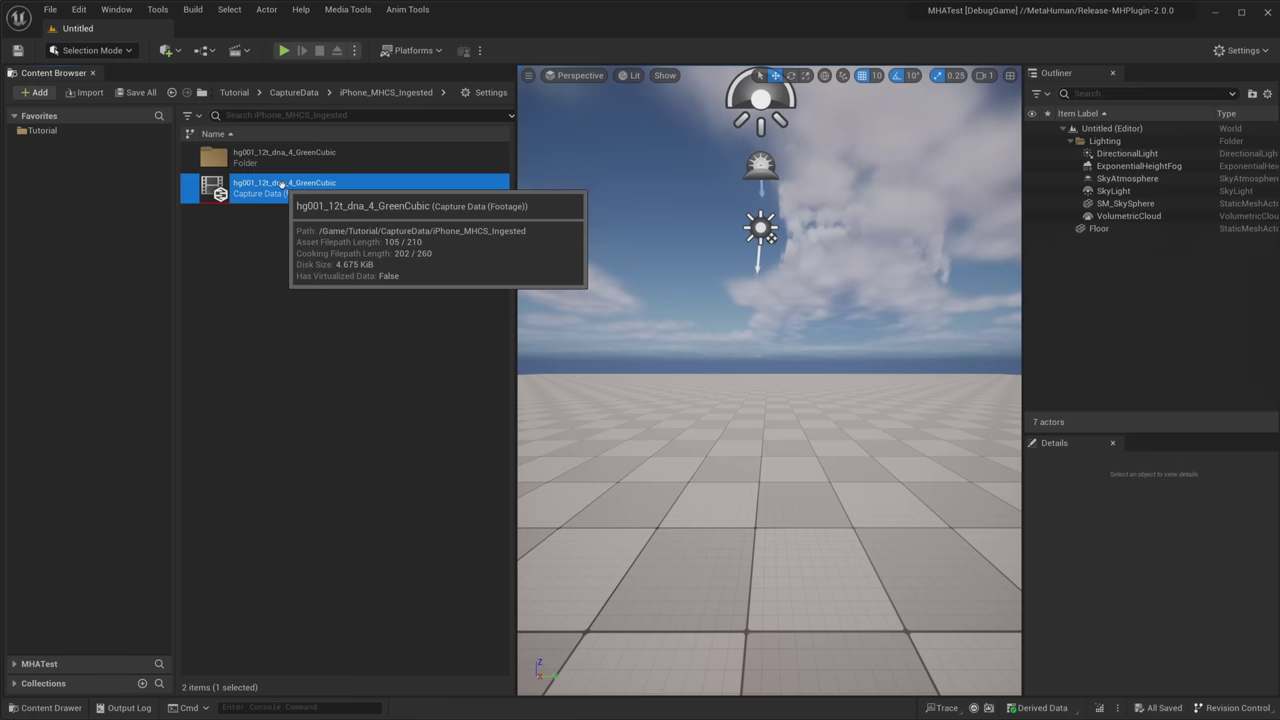
double_click(282, 185)
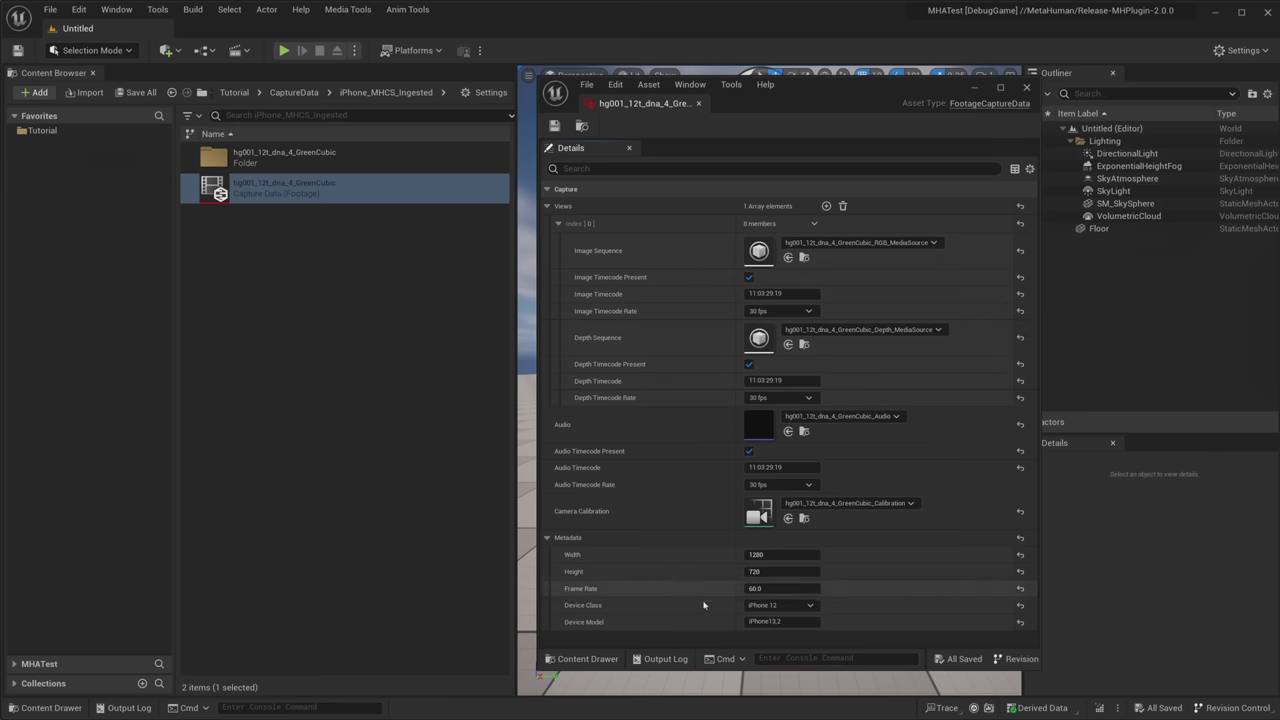
double_click(300, 158)
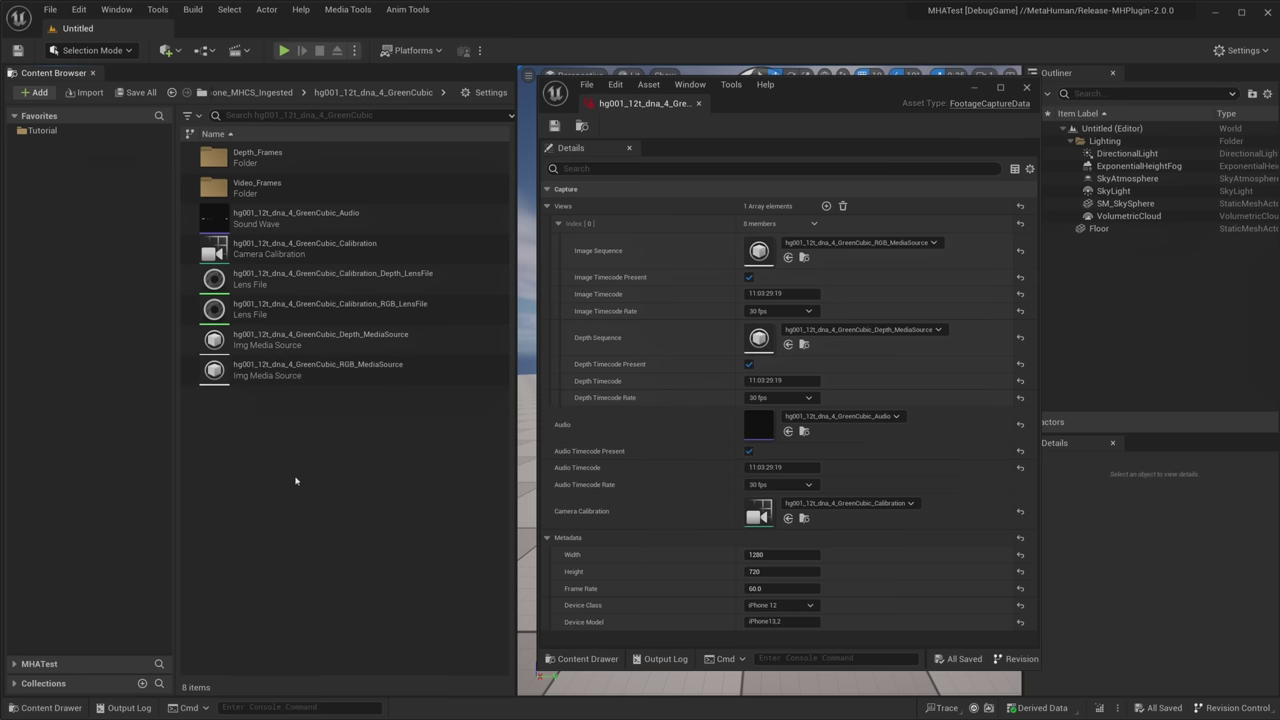
left_click(1026, 87)
left_click(660, 112)
Create a MetaHuman Identity named ActorName_MHID in the MetaHuman_Identities folder.
key("f")
left_click(42, 130)
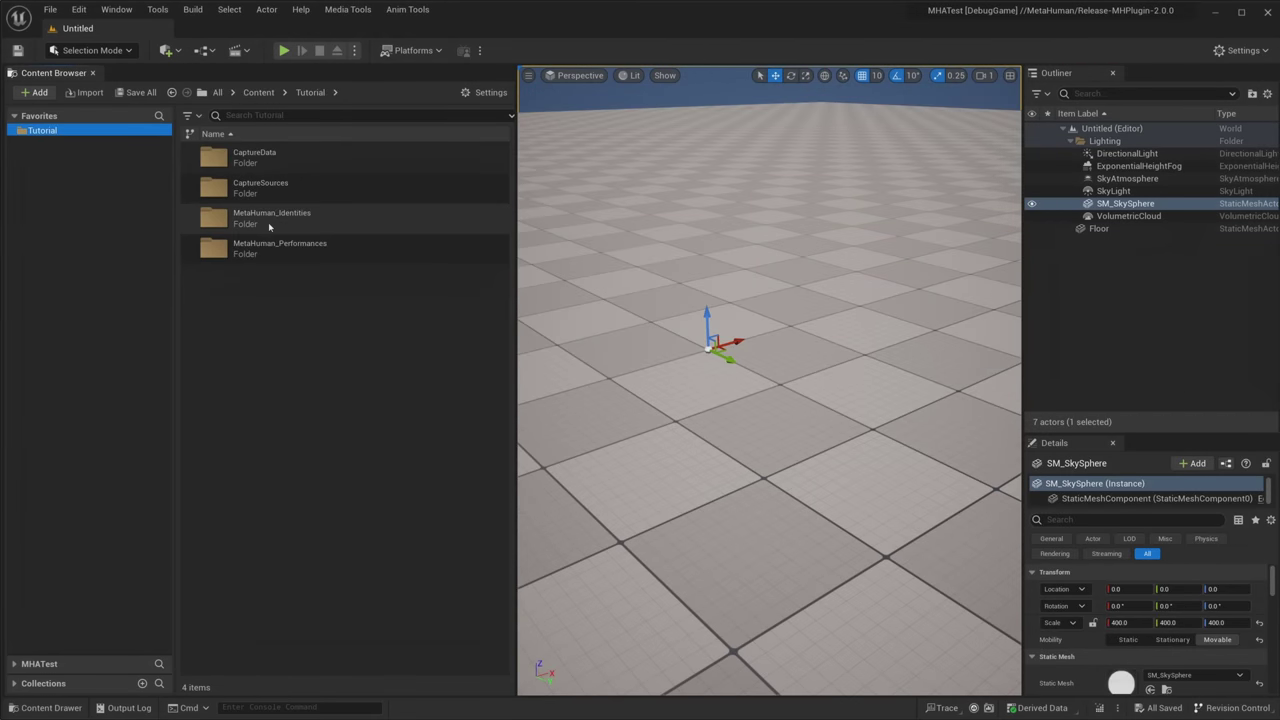
double_click(266, 220)
right_click(288, 233)
mouse_move(347, 625)
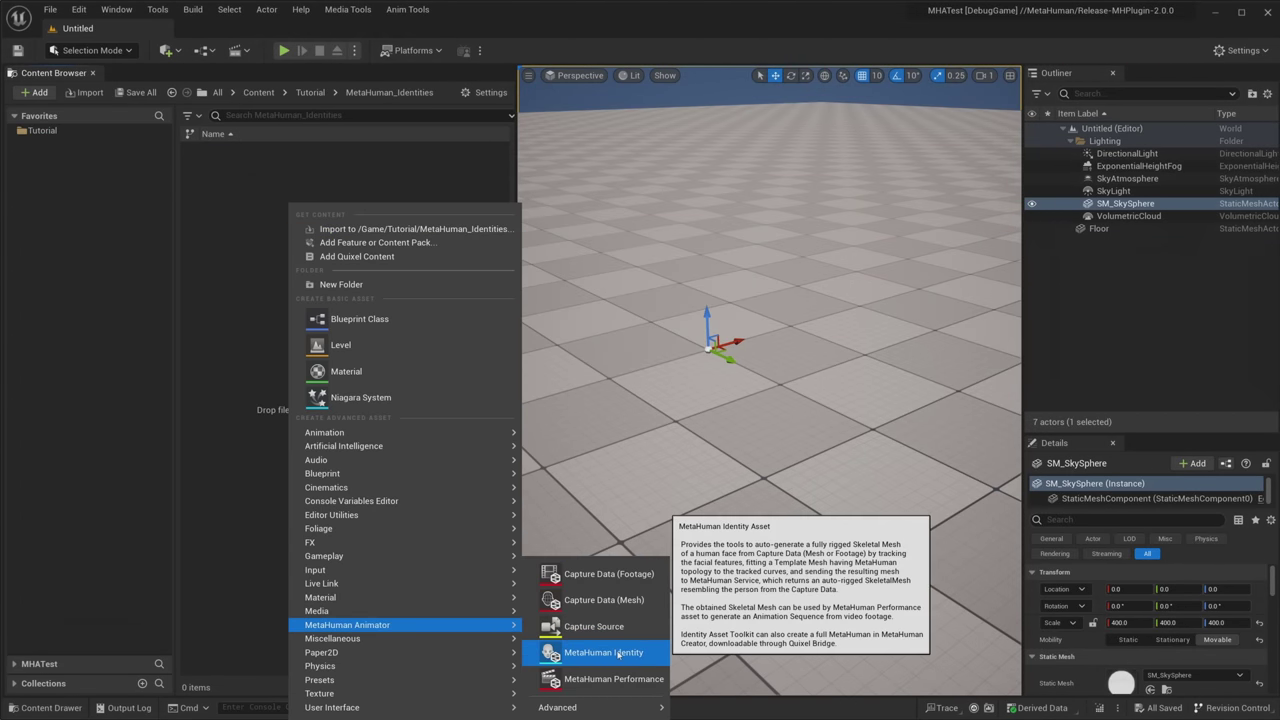
left_click(603, 652)
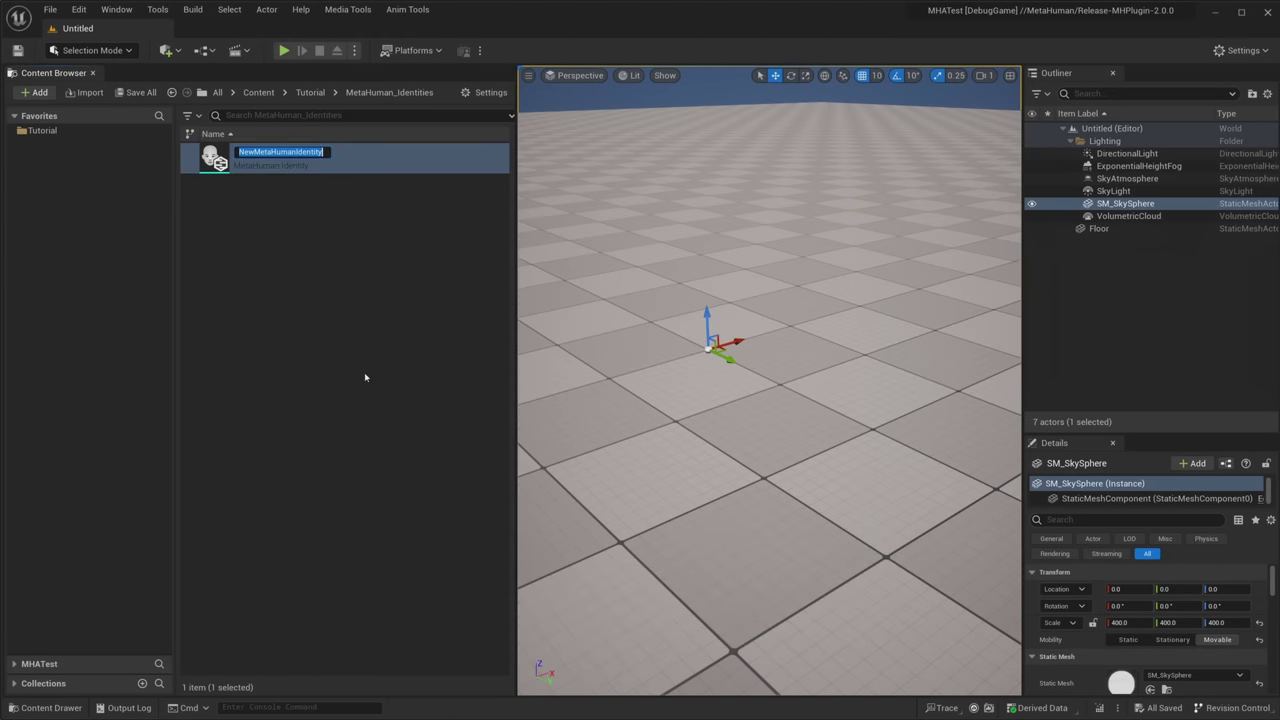
type("ActorName_")
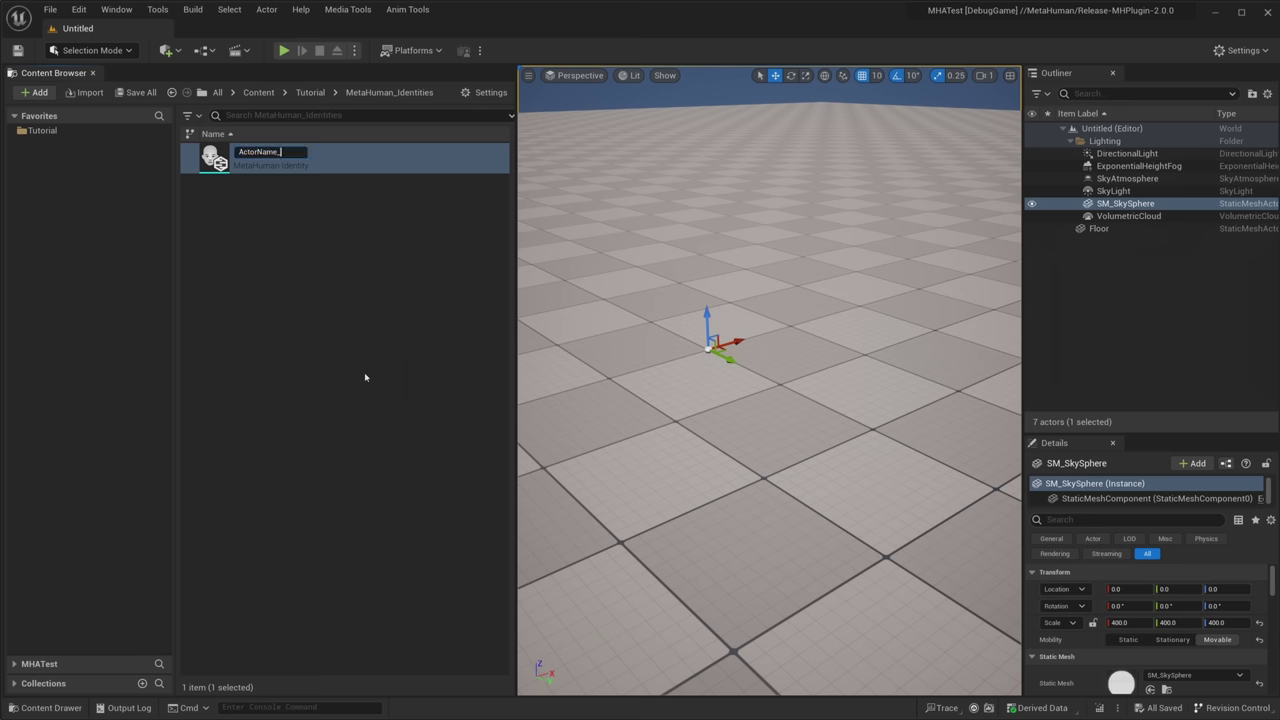
type("MHID")
key("Return")
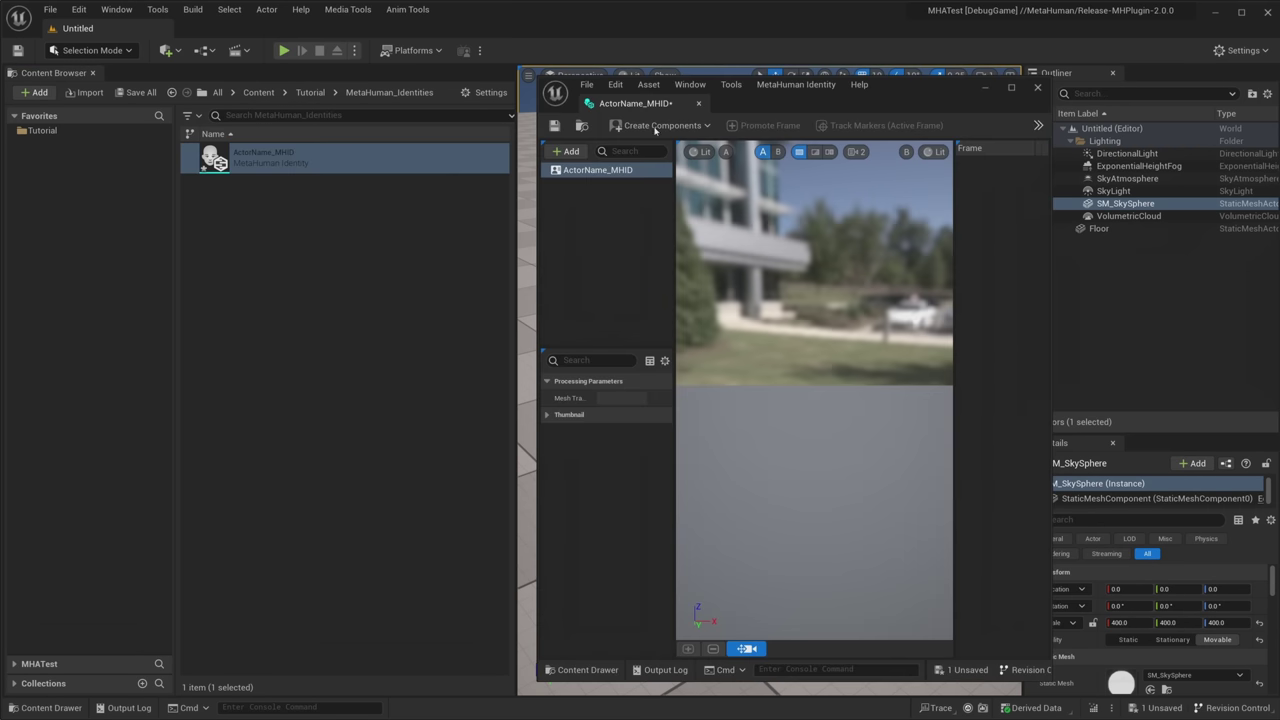
Dock the identity editor and pick the hg001_12t_dna_4_GreenCubic take for components from footage.
left_click_drag(640, 104, 271, 39)
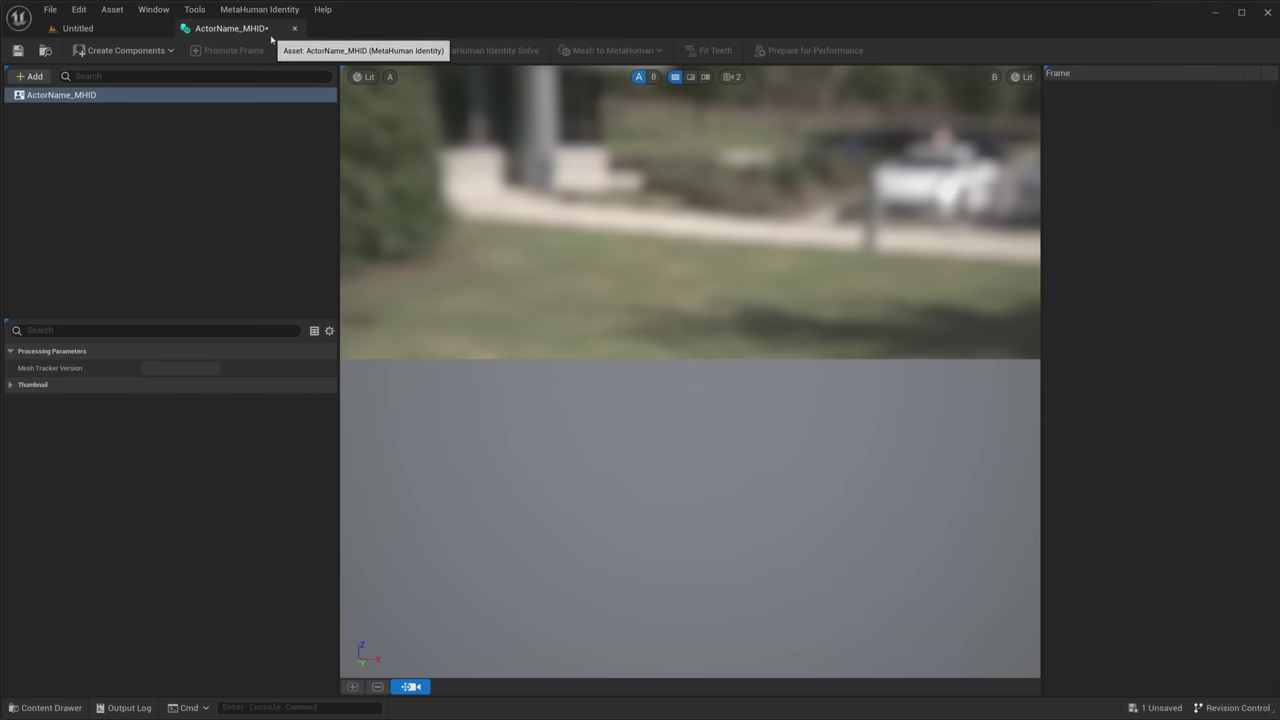
left_click(101, 89)
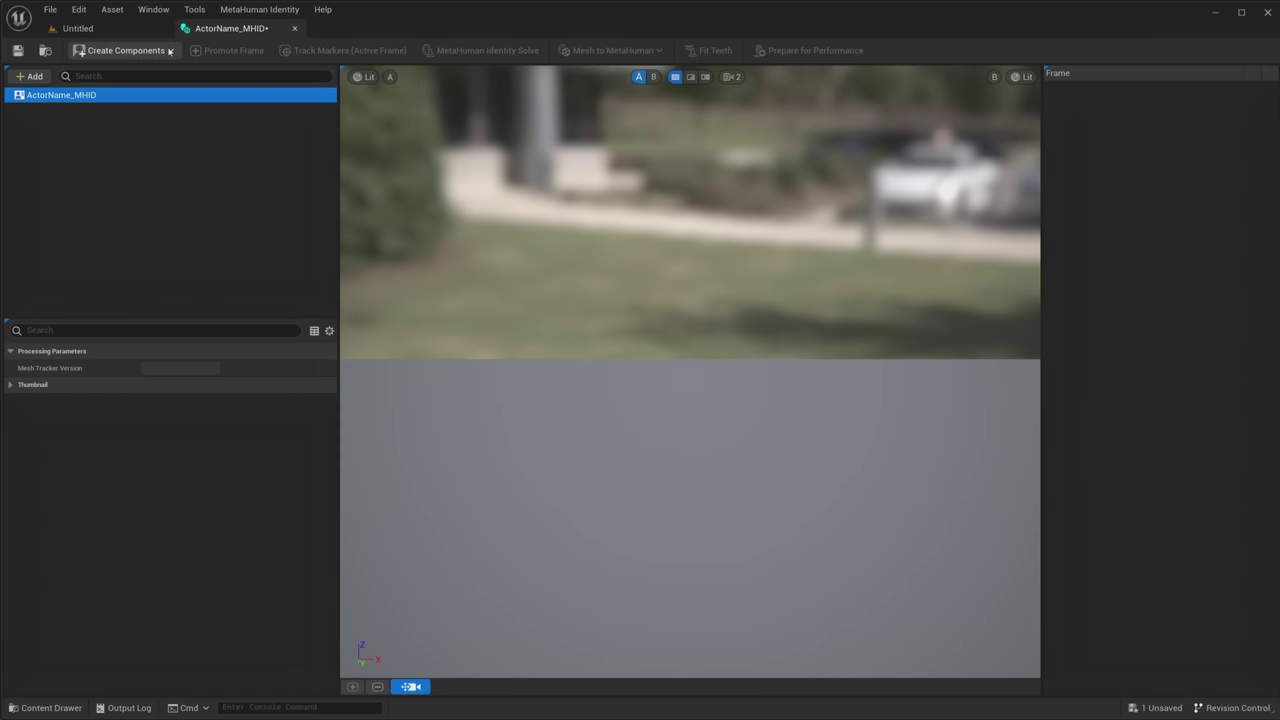
left_click(170, 51)
mouse_move(126, 99)
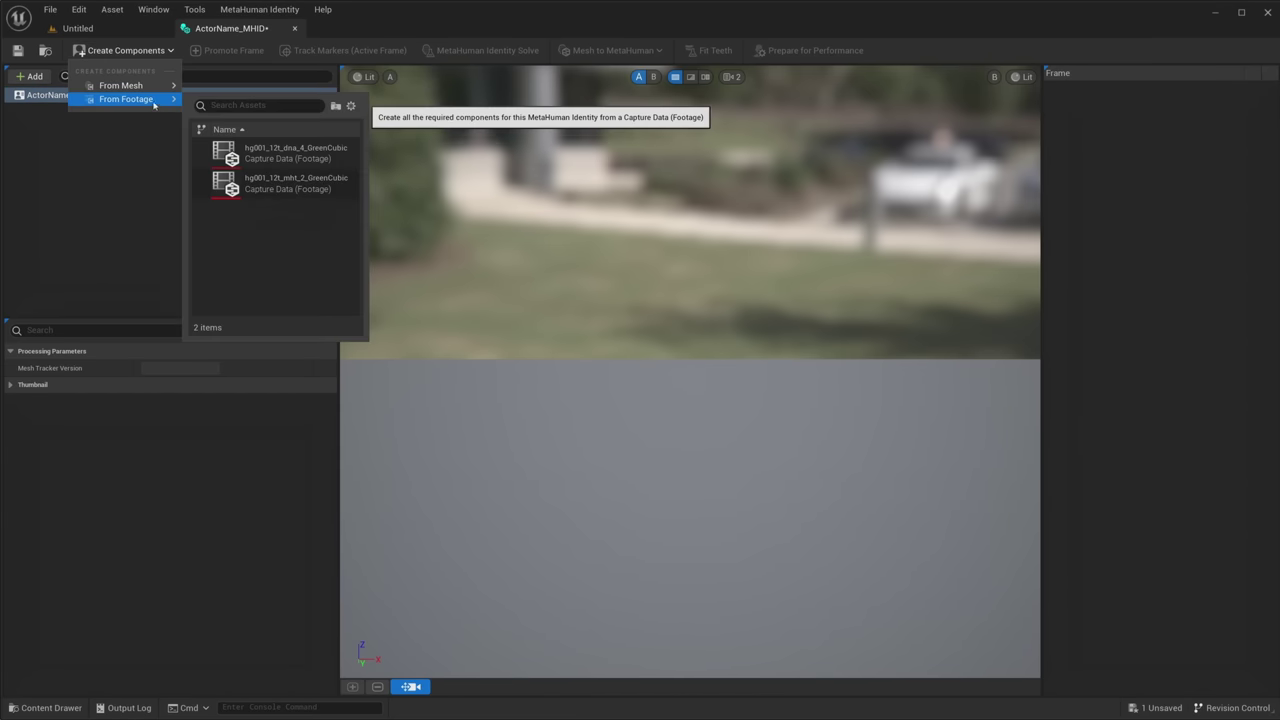
left_click(277, 148)
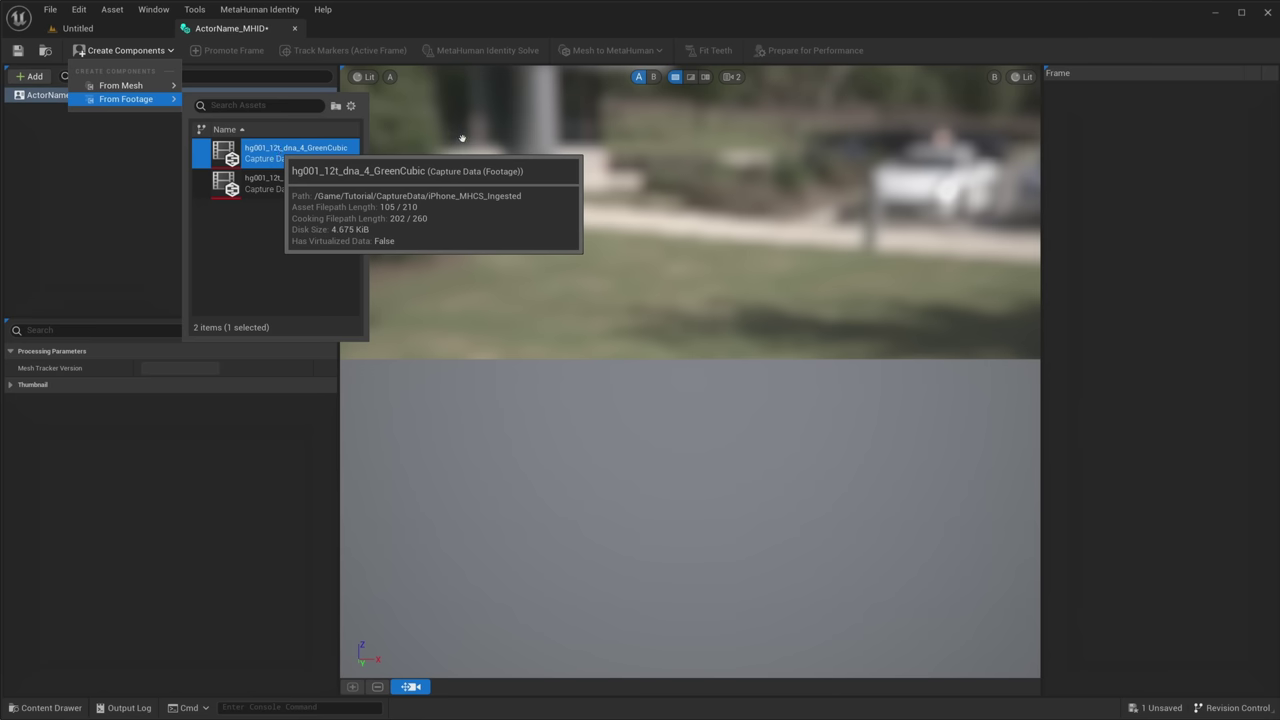
Build components from the hg001 footage and promote neutral frame 83.
key("Return")
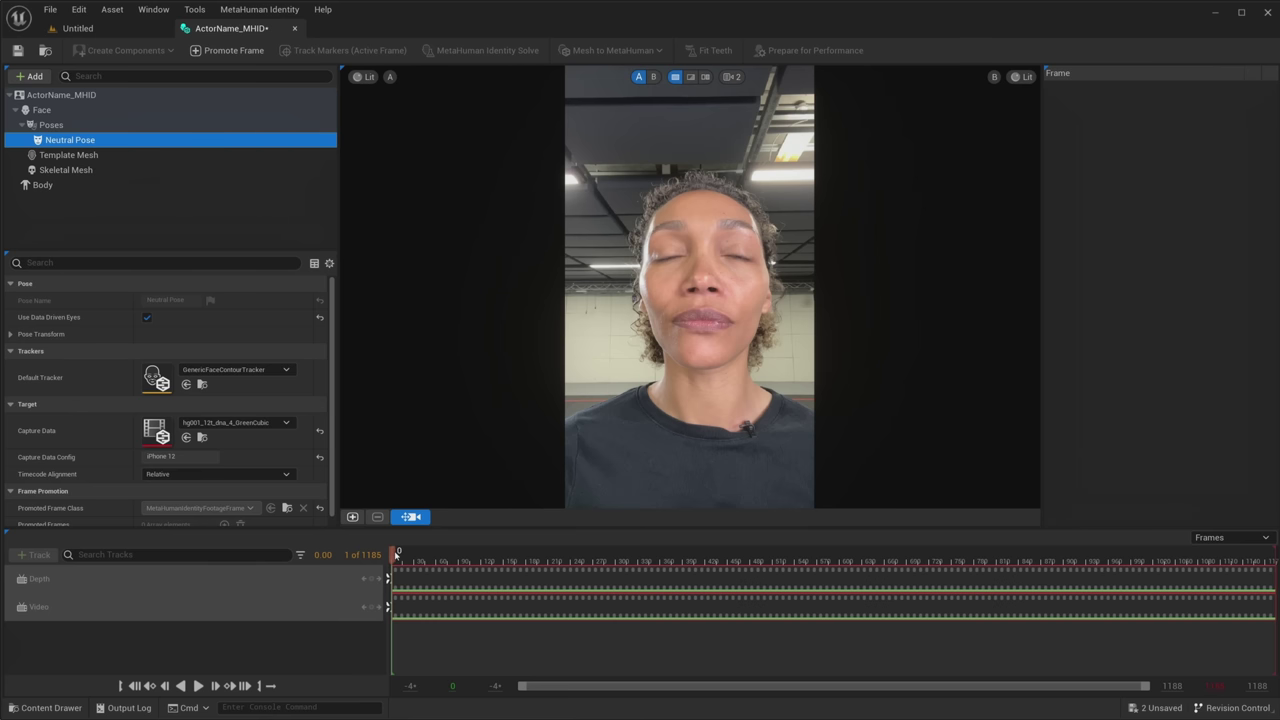
left_click_drag(397, 554, 436, 556)
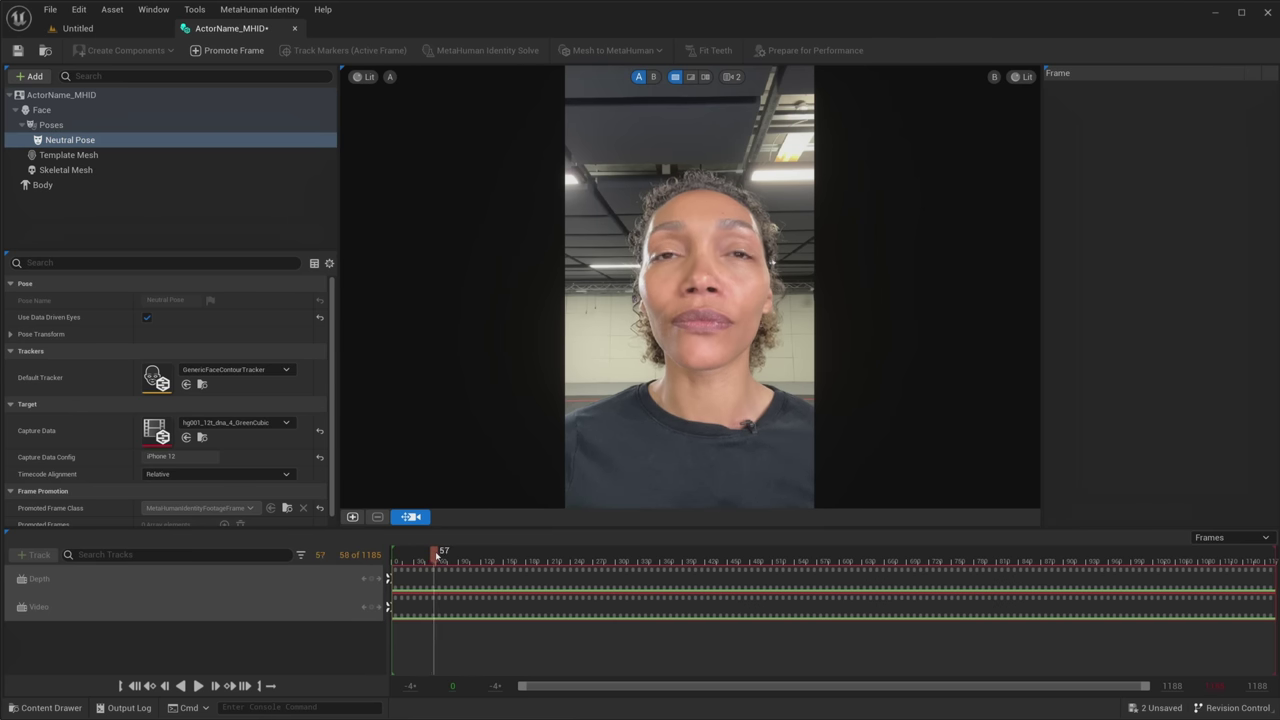
left_click_drag(436, 556, 425, 554)
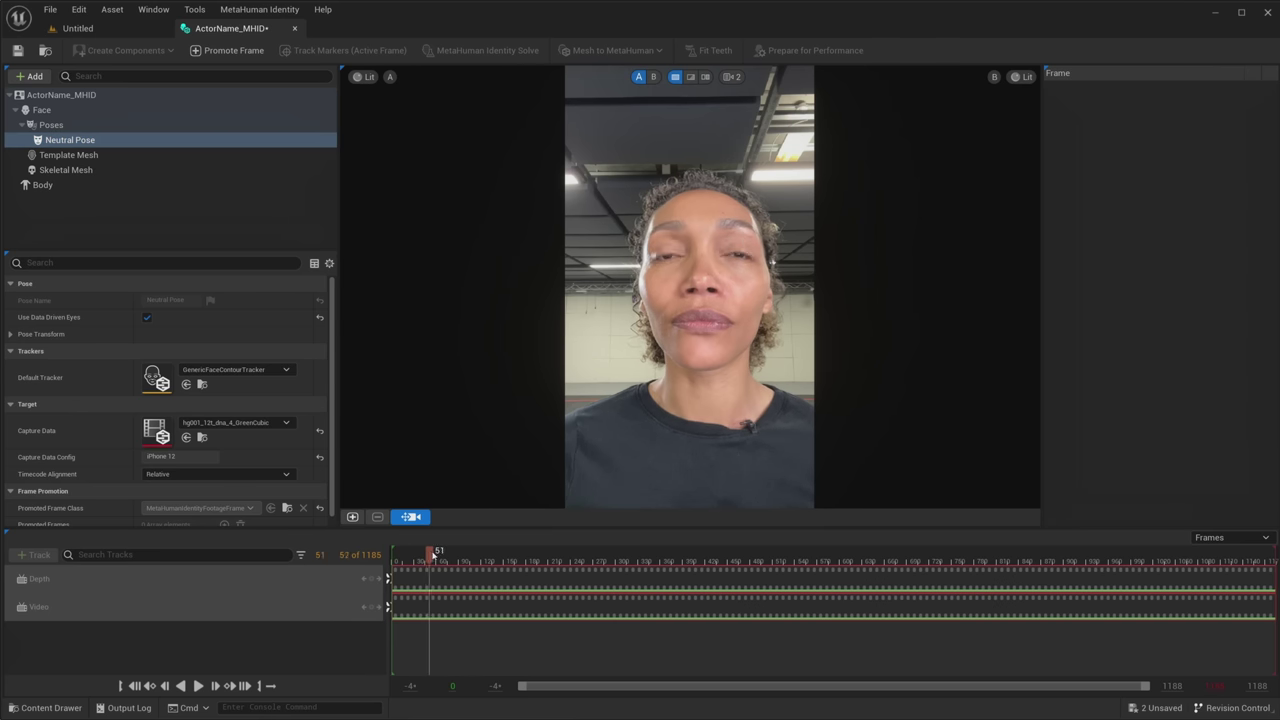
left_click_drag(433, 555, 454, 555)
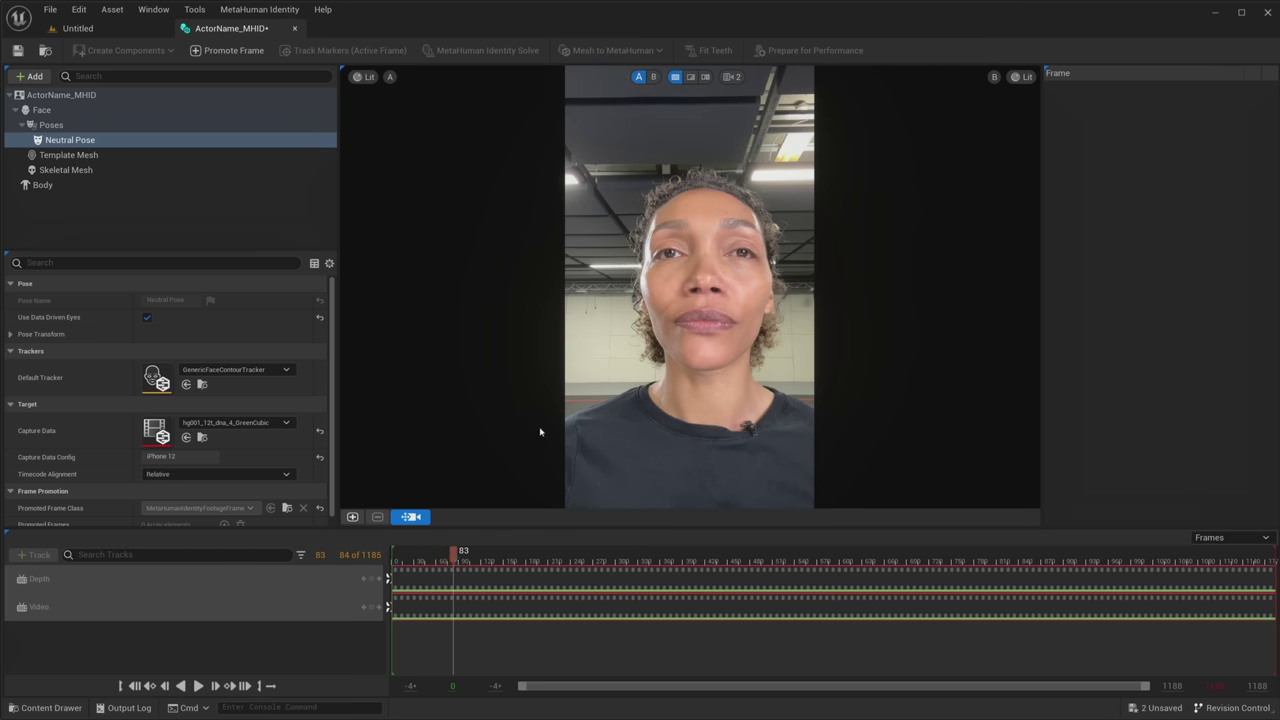
left_click(352, 516)
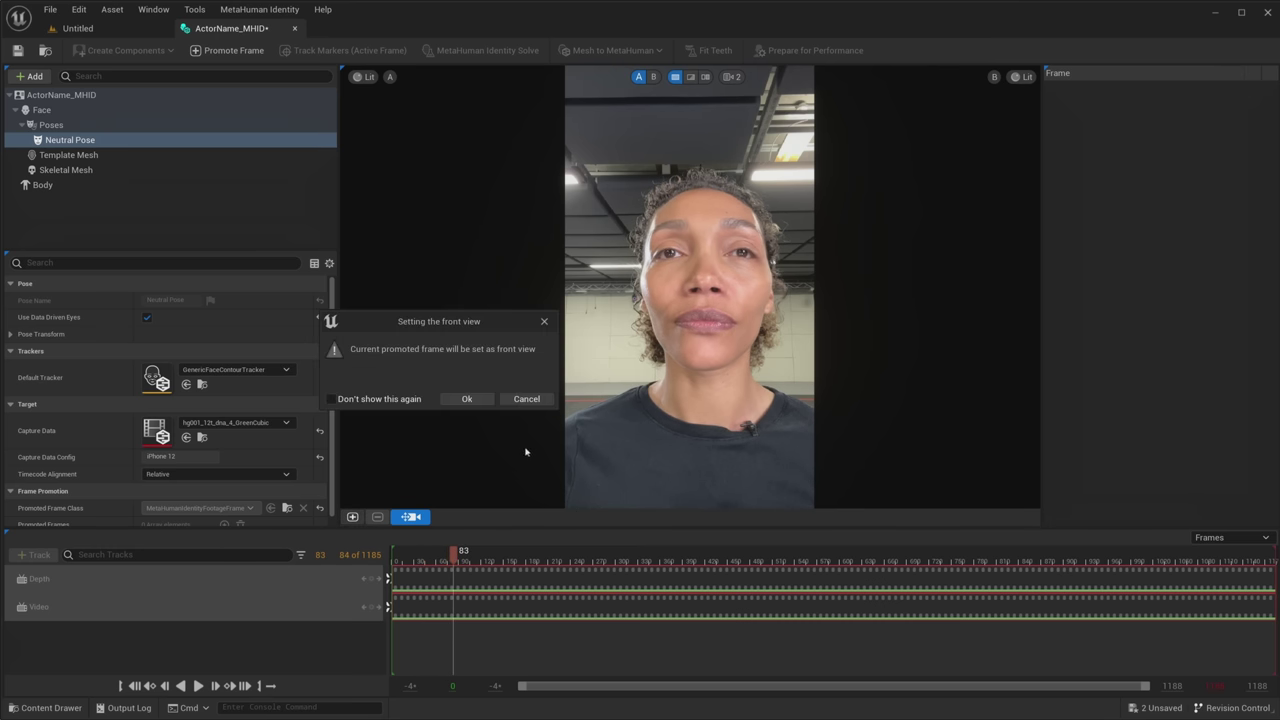
Accept the promoted frame as the front view and name it Front.
left_click(466, 398)
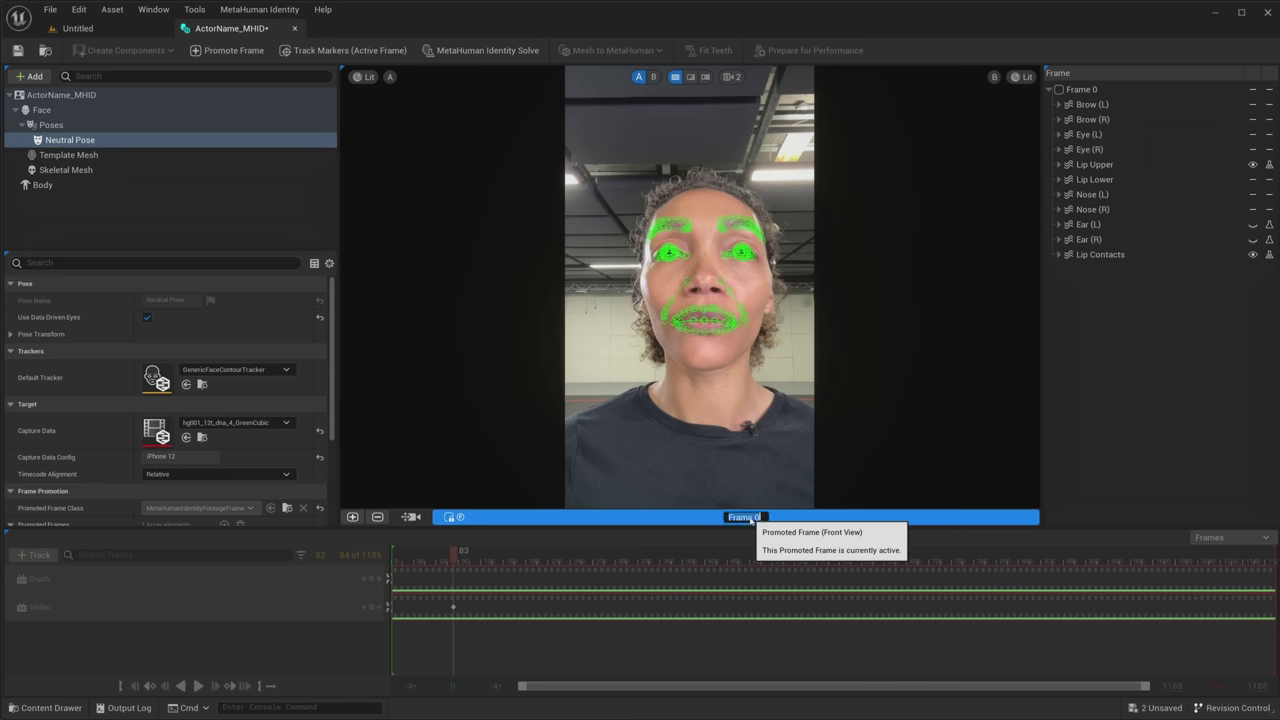
type("Front")
key("Return")
left_click(408, 517)
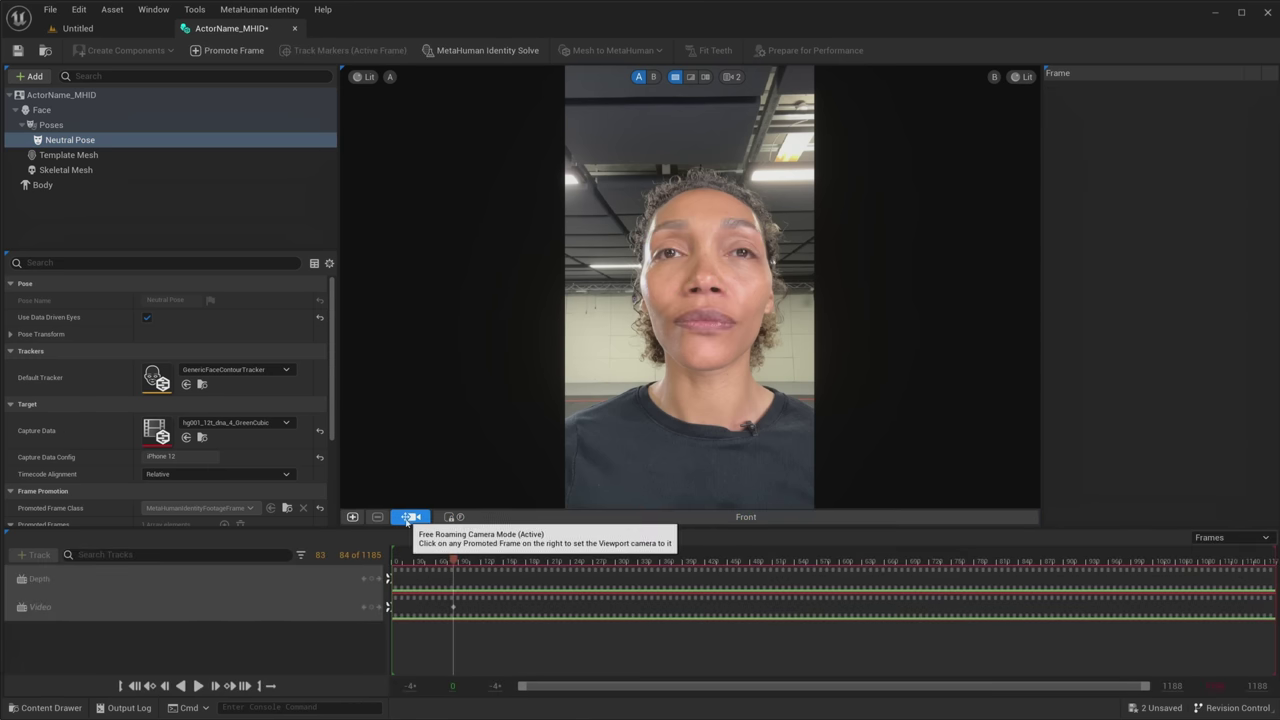
Promote a later footage frame and name it Left.
left_click(946, 561)
left_click_drag(946, 563, 853, 549)
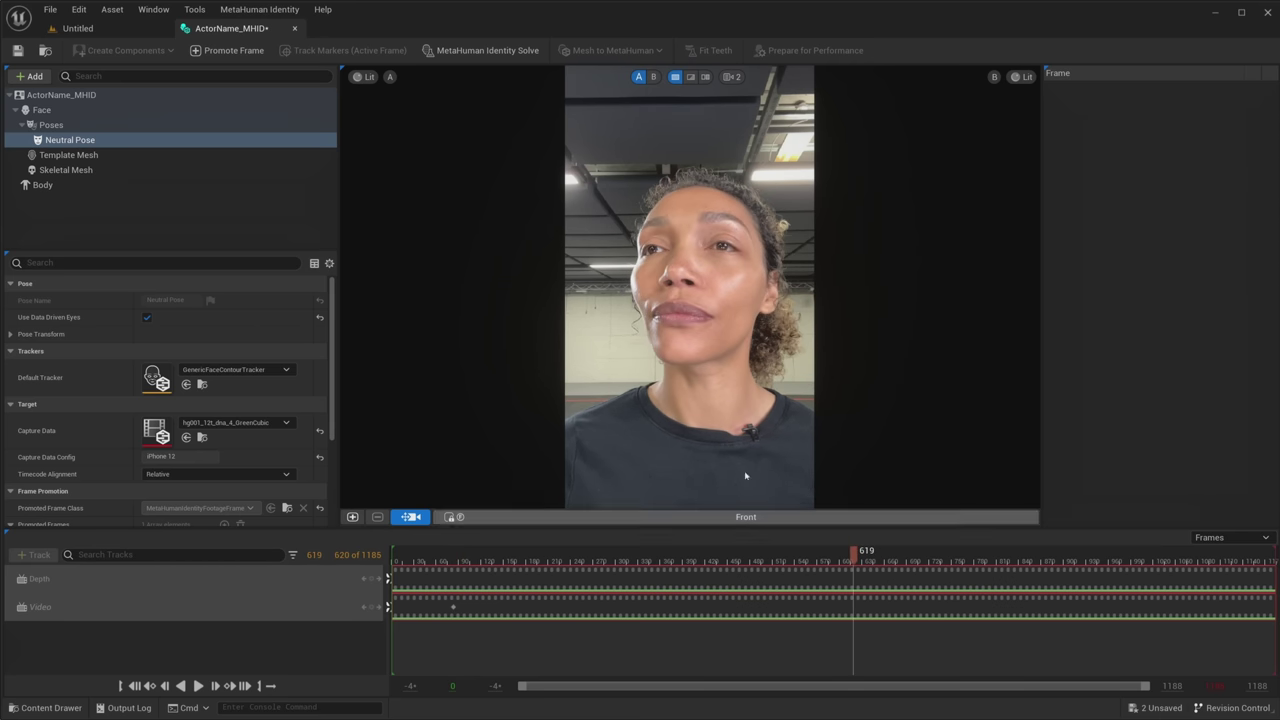
left_click(353, 516)
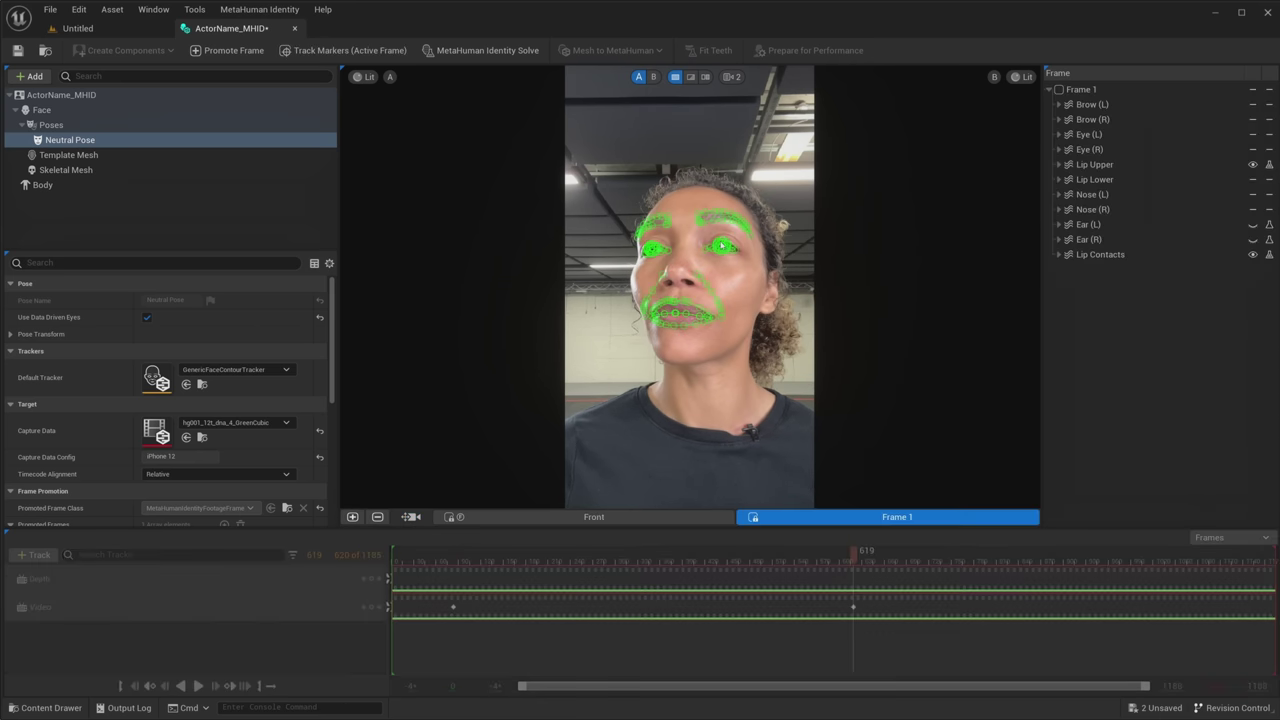
scroll(721, 245, "up", 5)
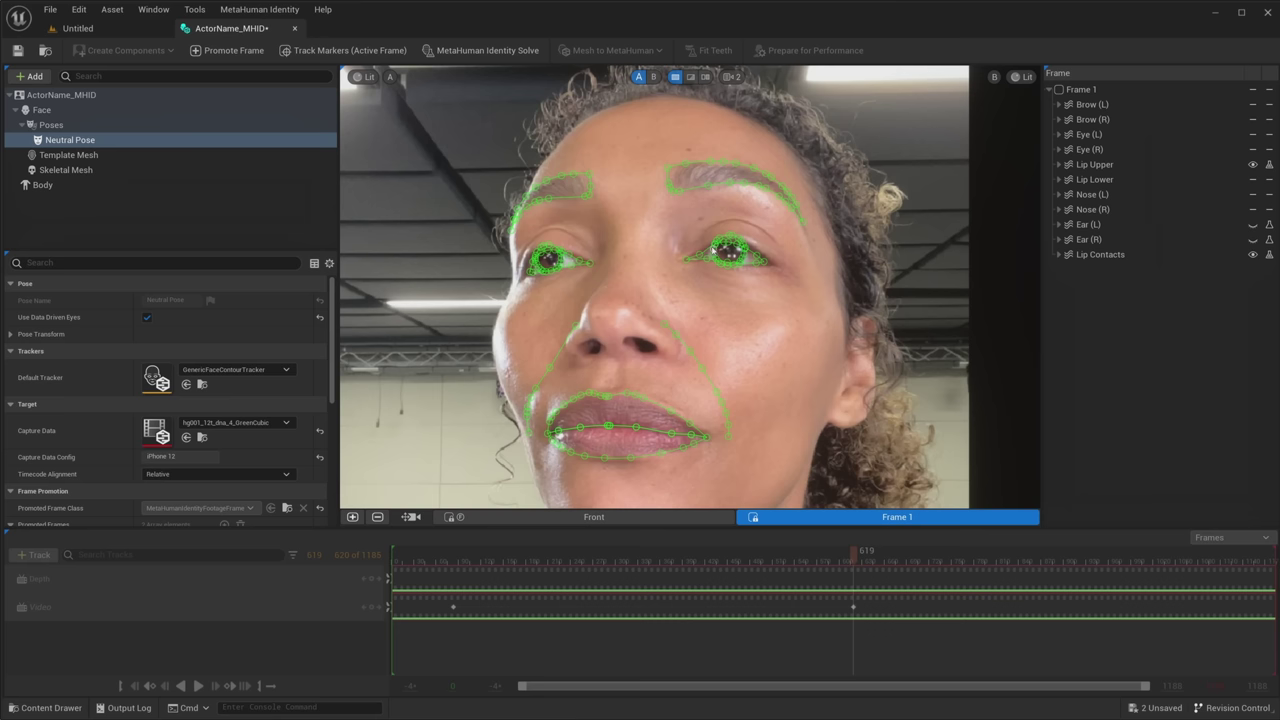
double_click(897, 517)
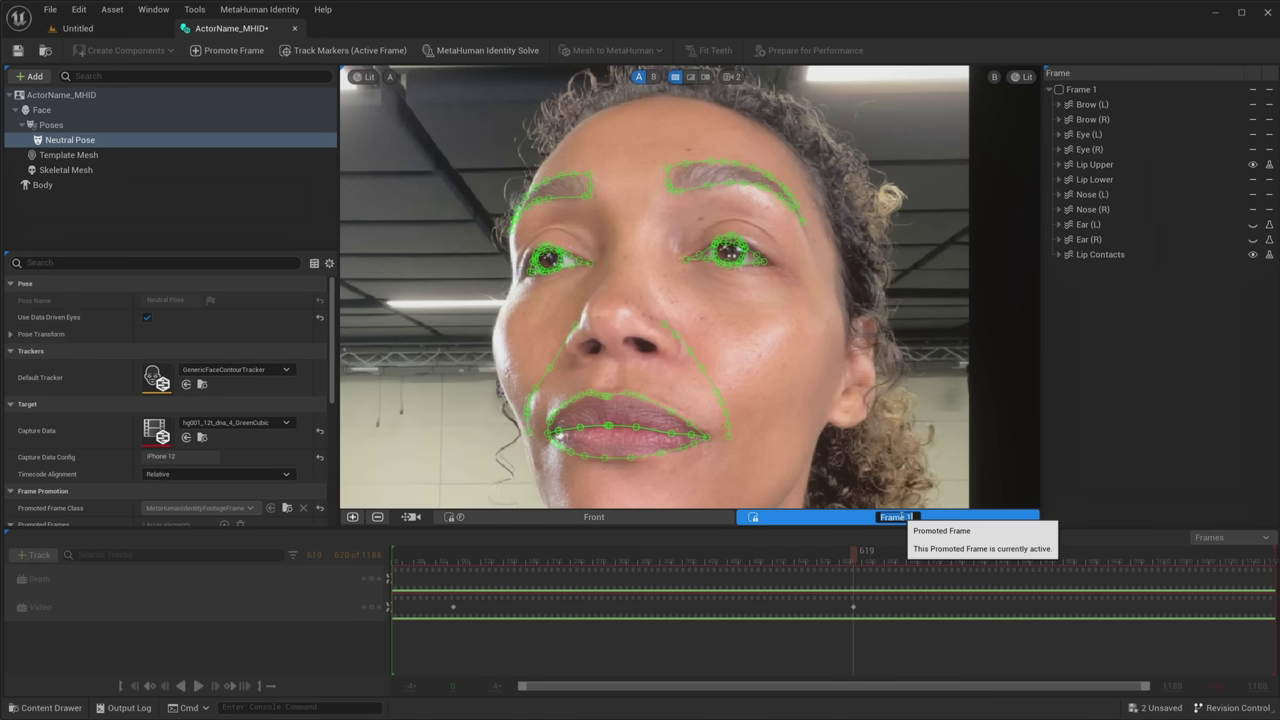
type("Left")
key("Return")
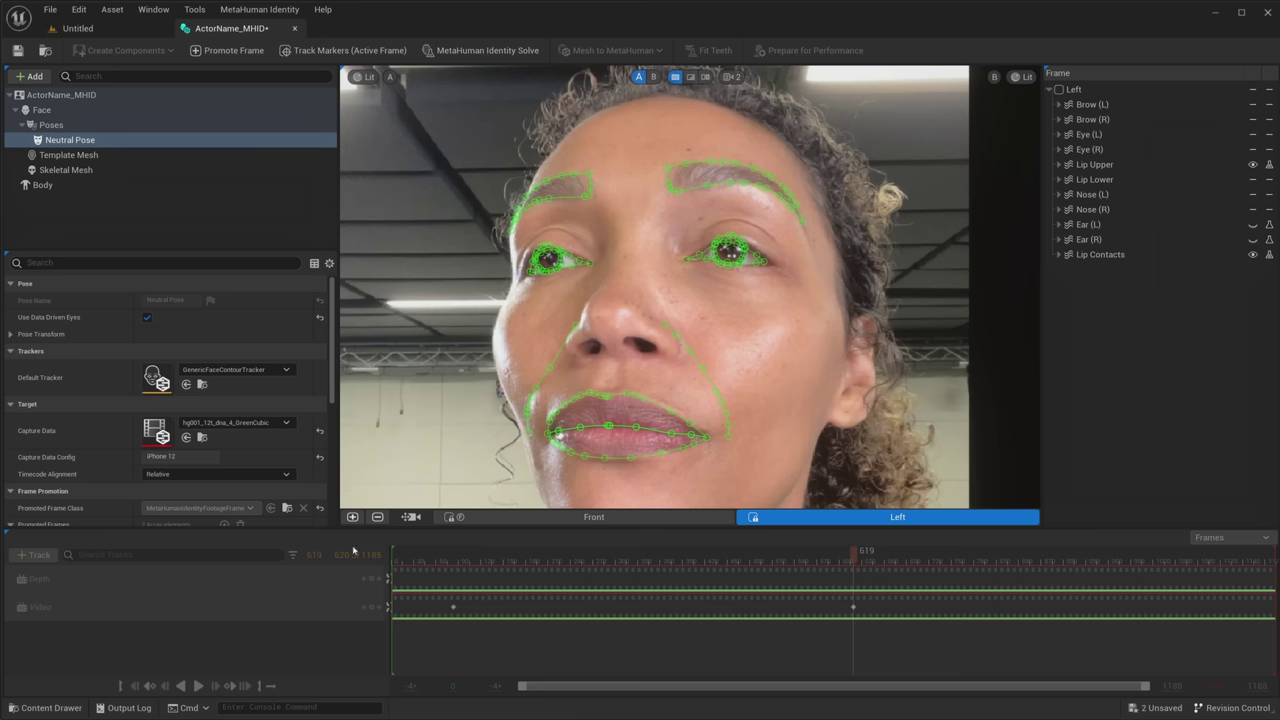
Promote a head-turned frame named Right, then run the MetaHuman Identity Solve.
left_click(410, 517)
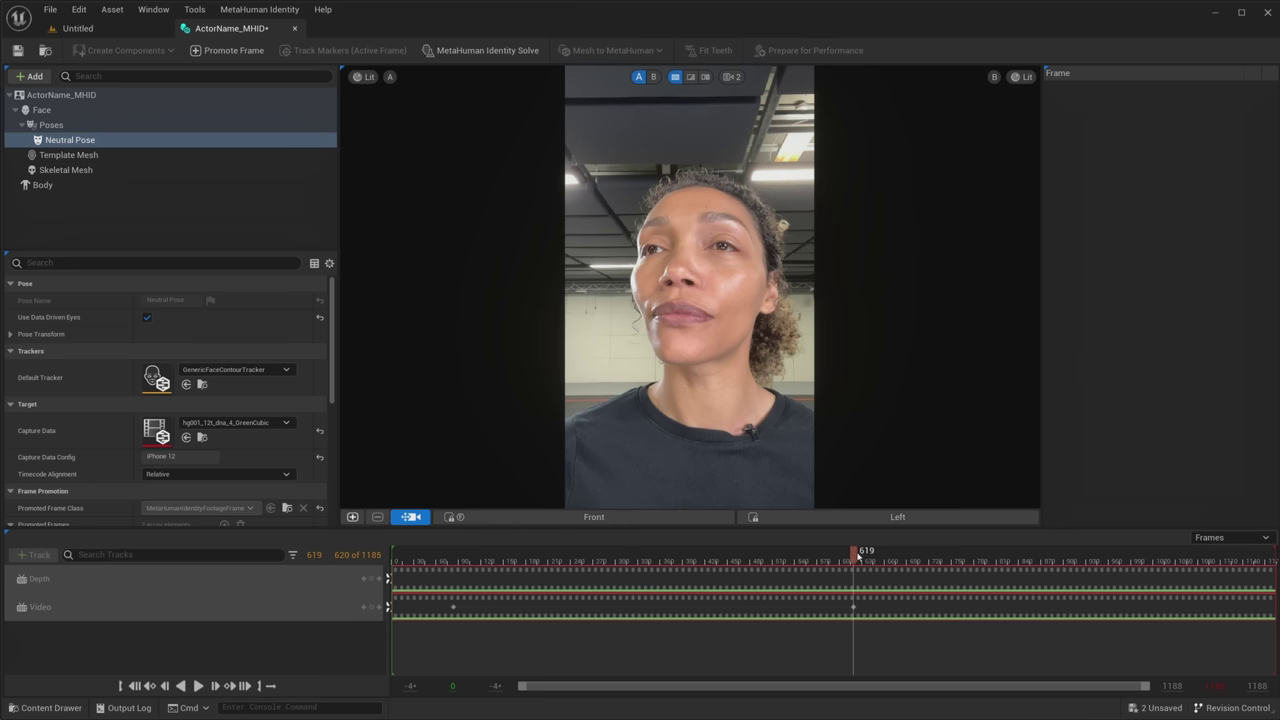
mouse_move(857, 556)
left_mouse_down()
mouse_move(1023, 556)
mouse_move(993, 557)
left_mouse_up()
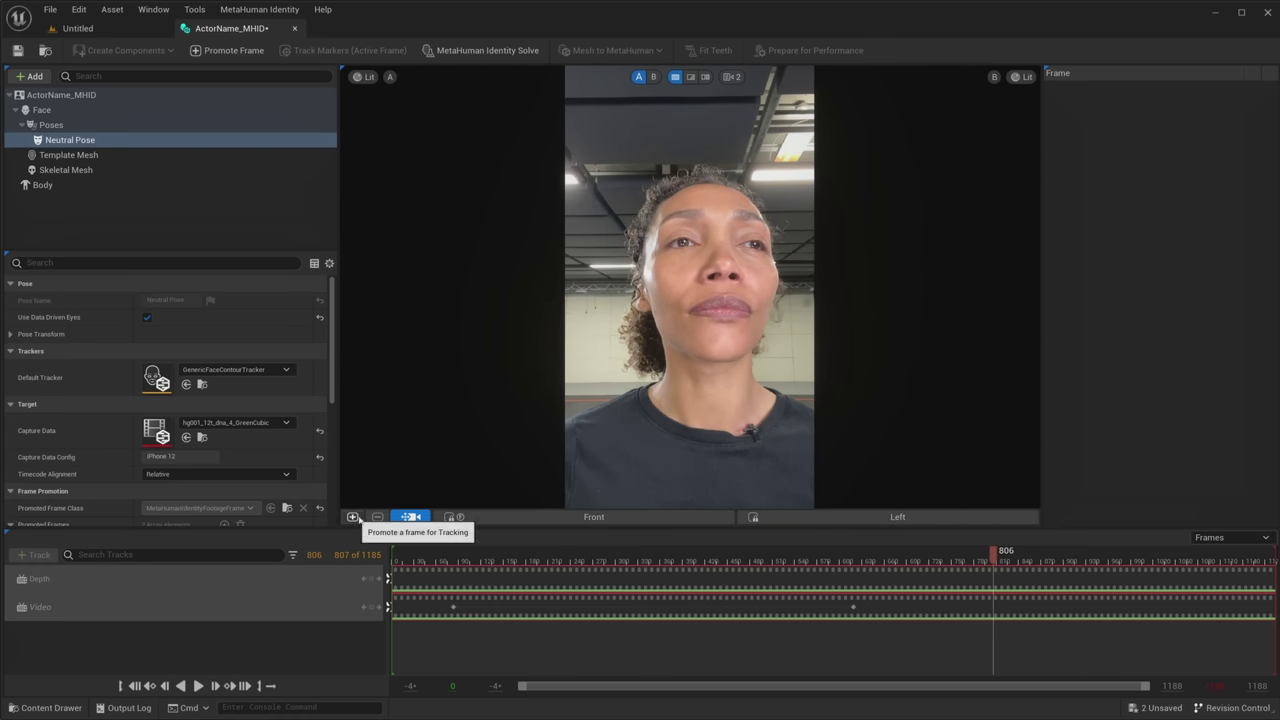
left_click(410, 516)
double_click(936, 517)
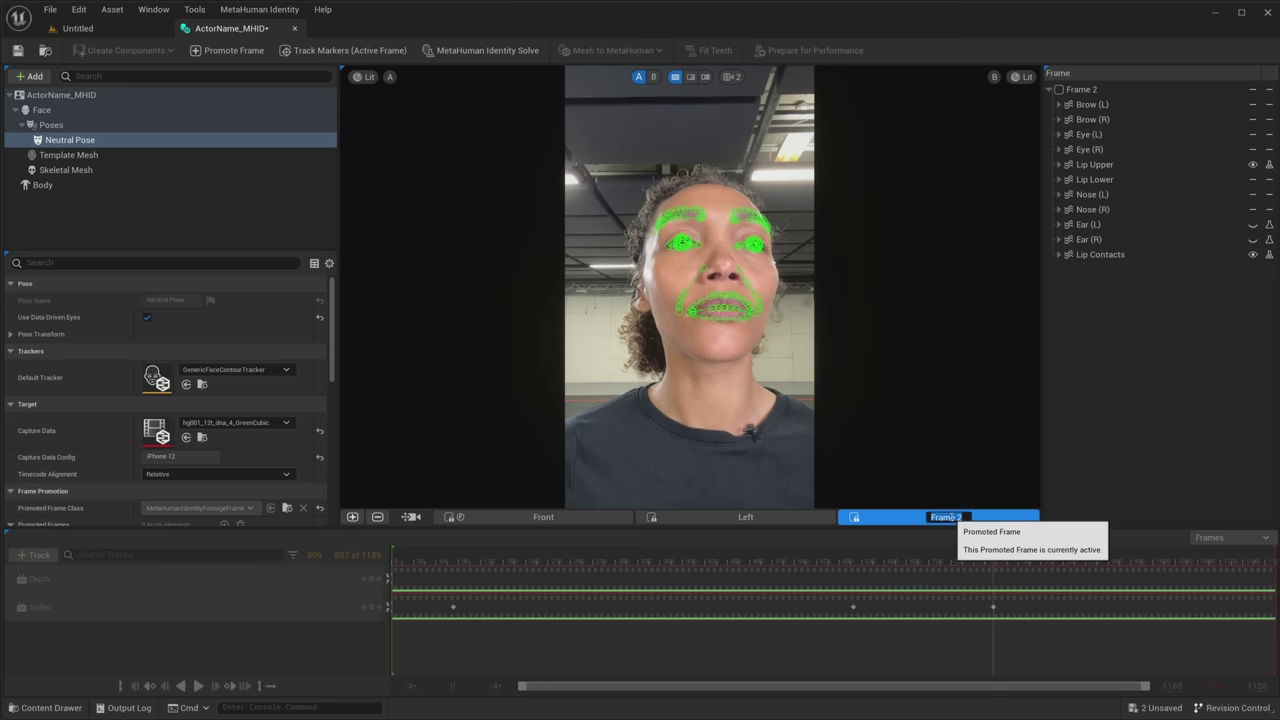
type("Right")
key("Return")
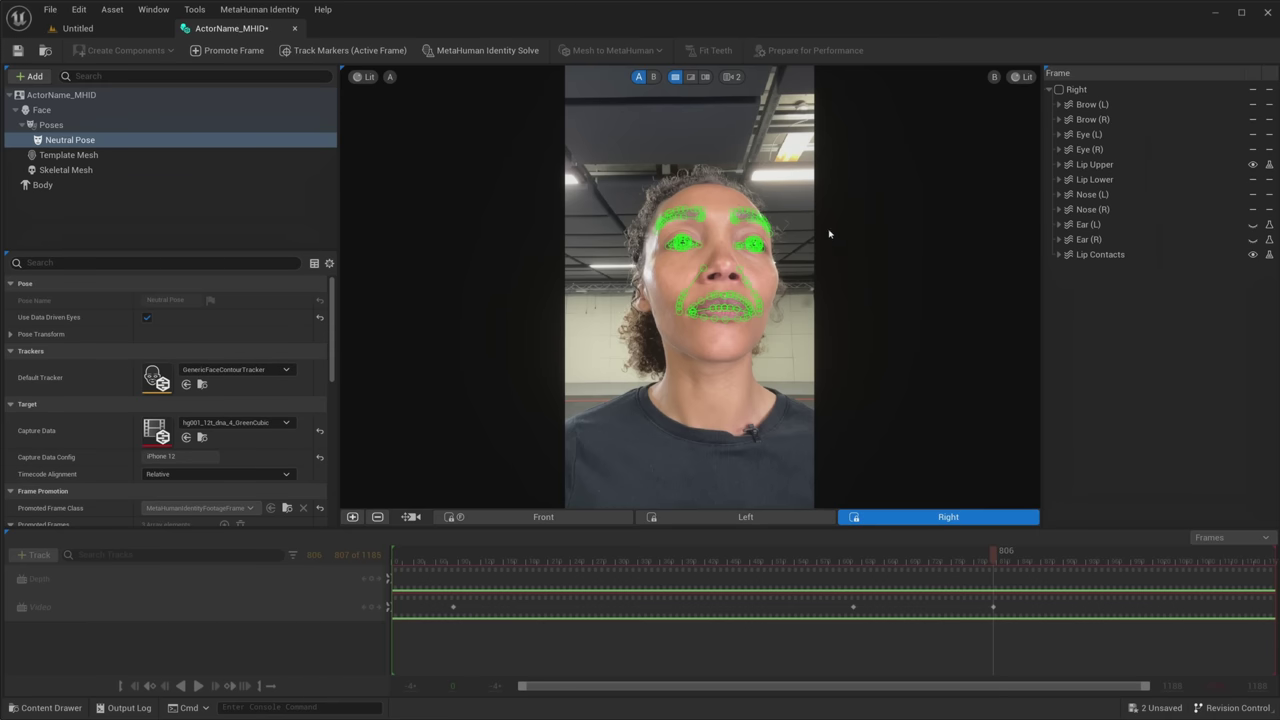
scroll(755, 285, "up", 3)
scroll(771, 286, "up", 2)
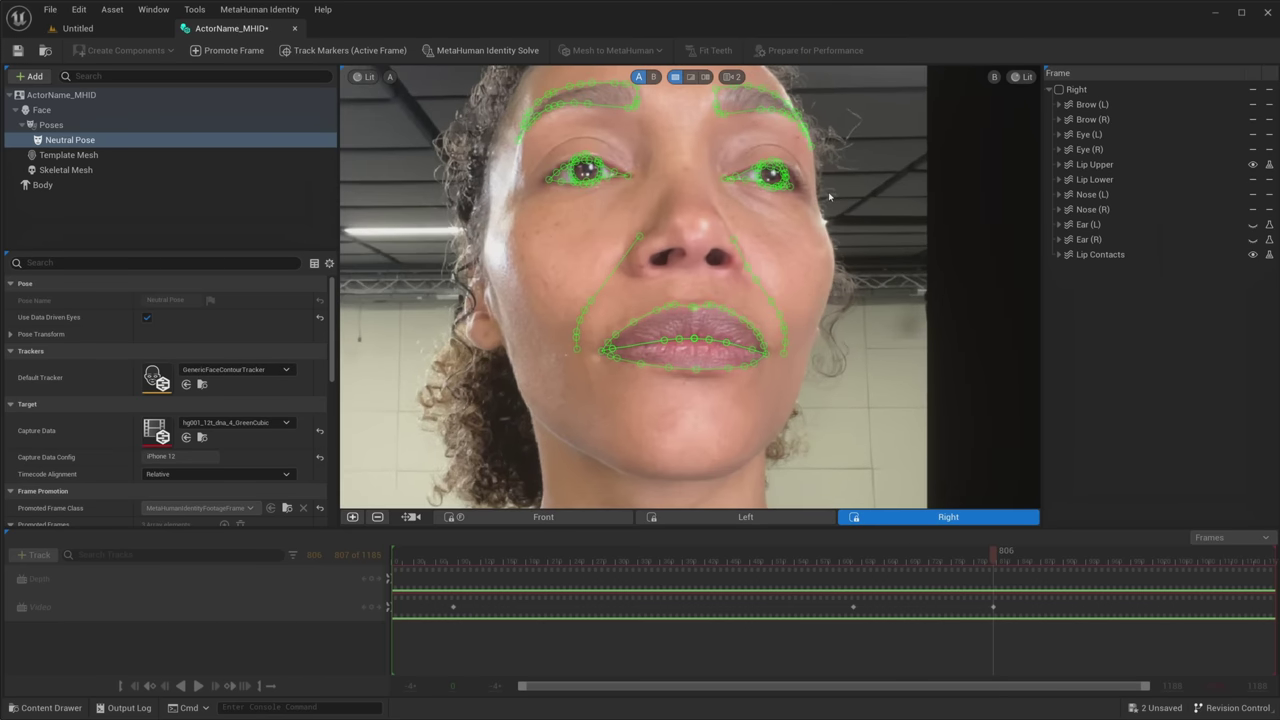
scroll(829, 200, "down", 3)
scroll(829, 200, "down", 1)
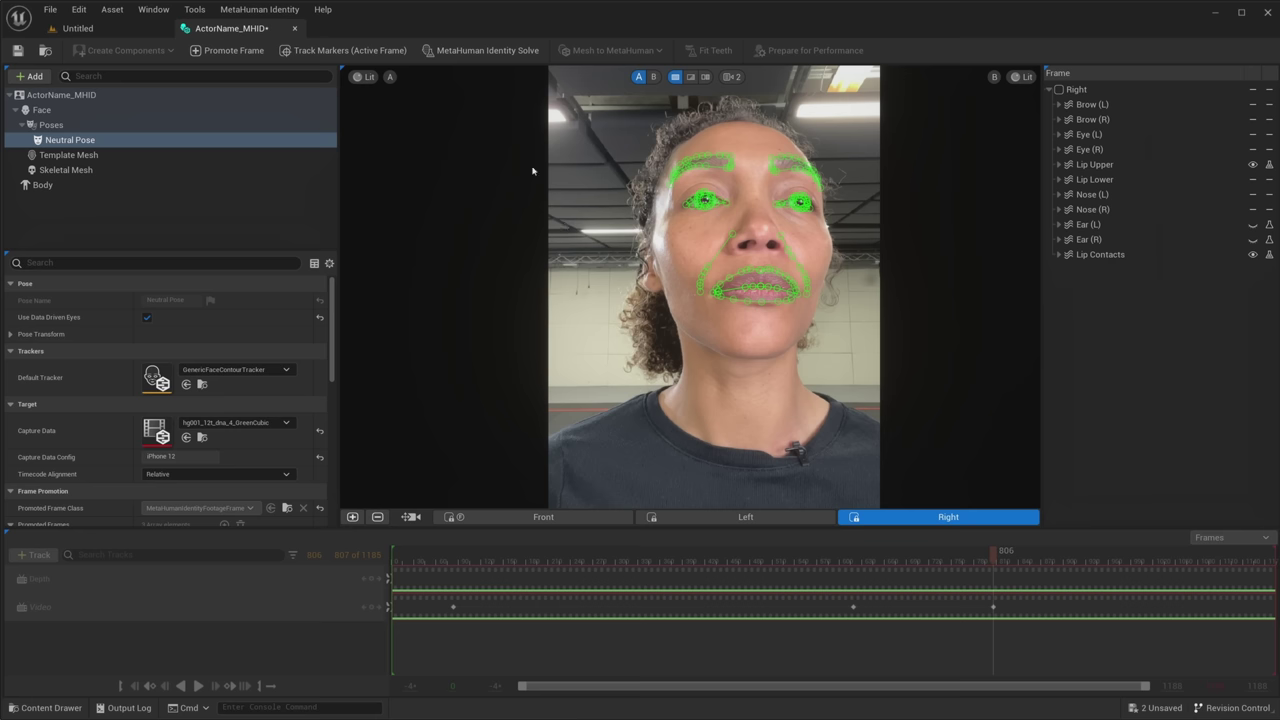
left_click(505, 55)
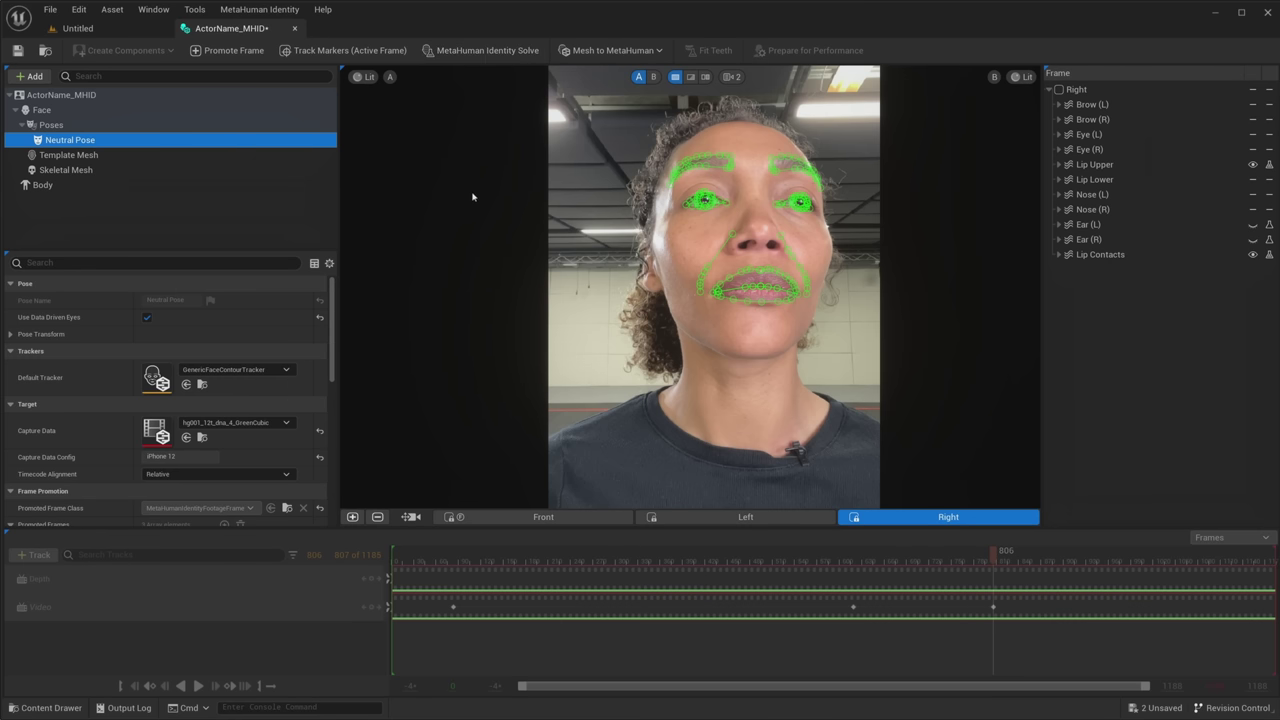
left_click(653, 77)
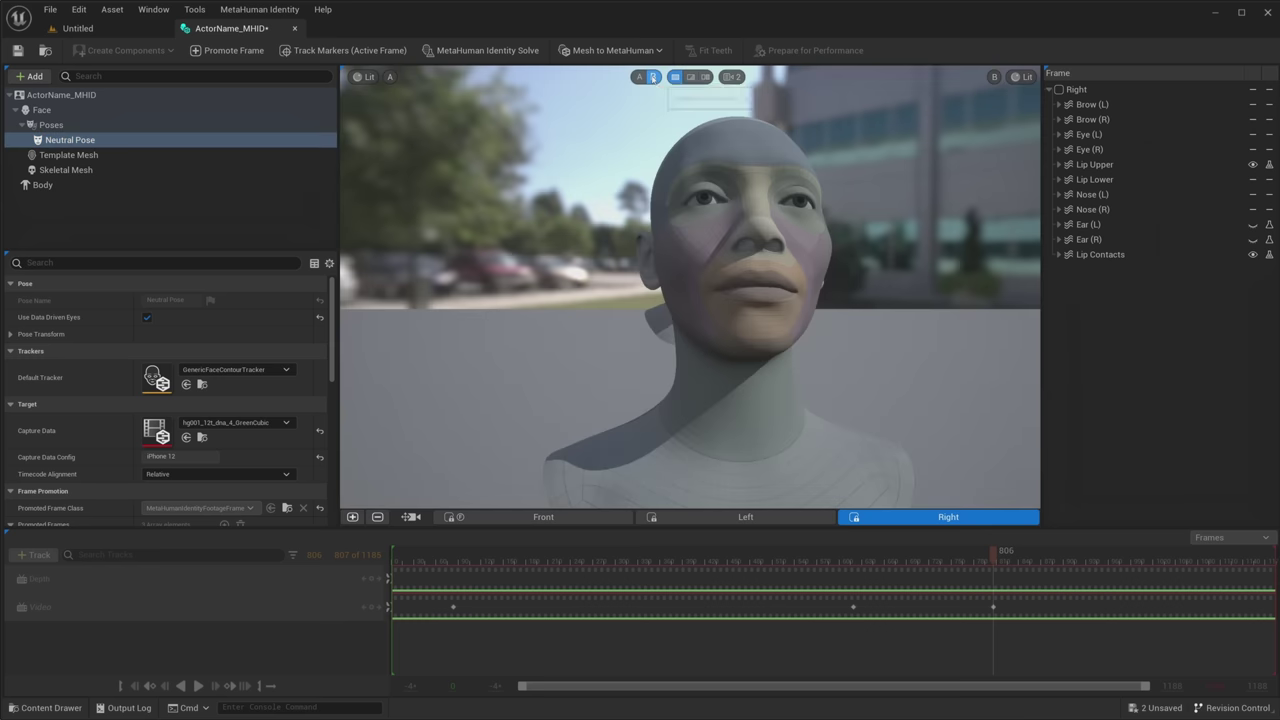
left_click(994, 77)
left_click(1021, 77)
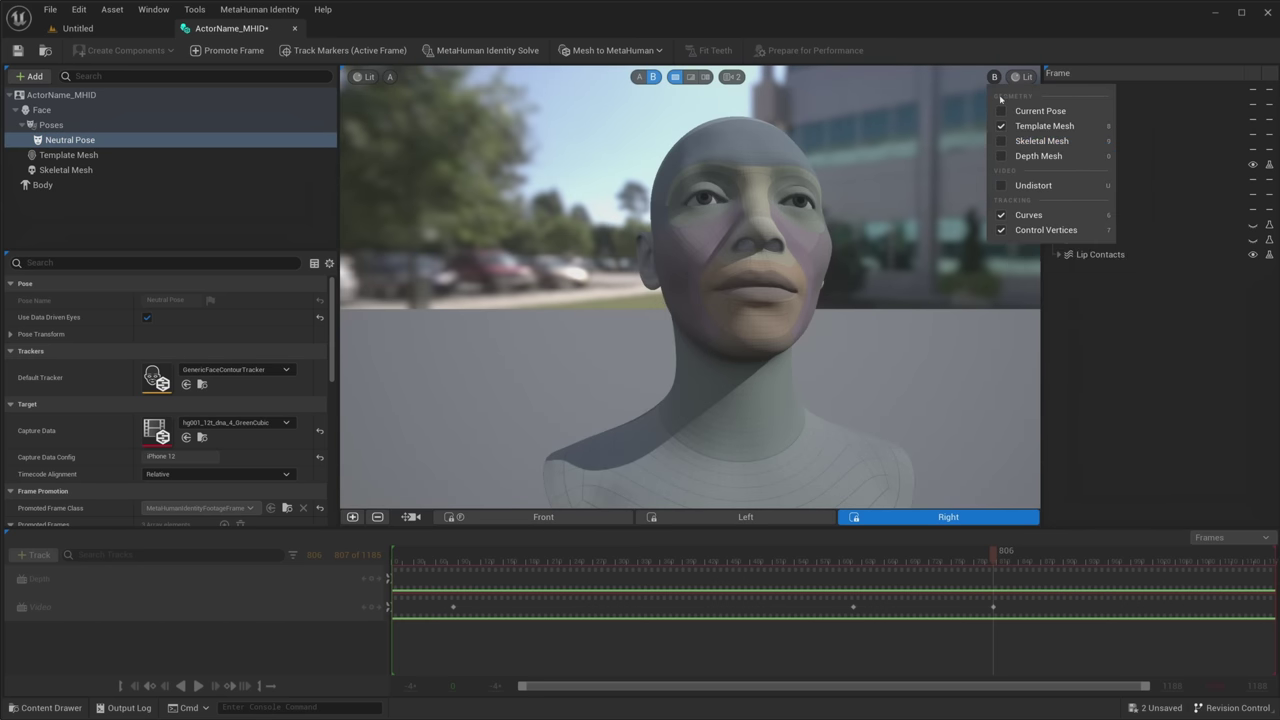
left_click(1001, 141)
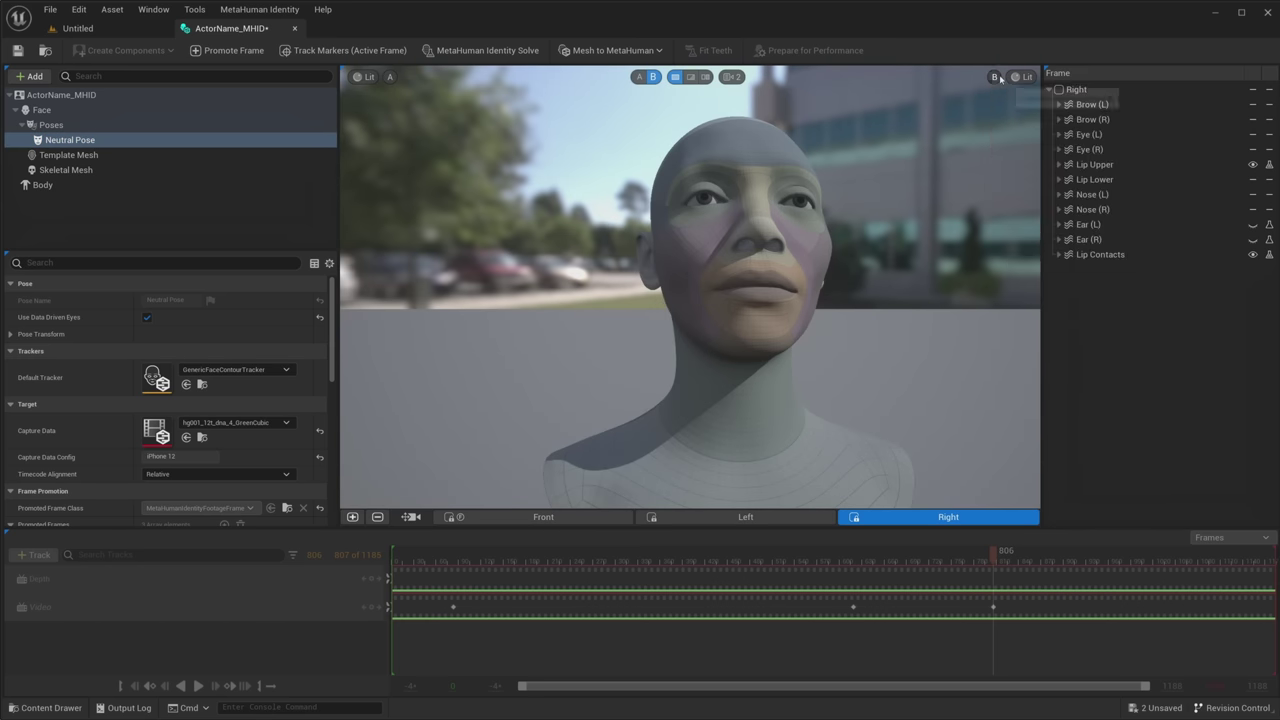
left_click(690, 77)
mouse_move(686, 289)
left_mouse_down()
mouse_move(918, 289)
mouse_move(587, 295)
left_mouse_up()
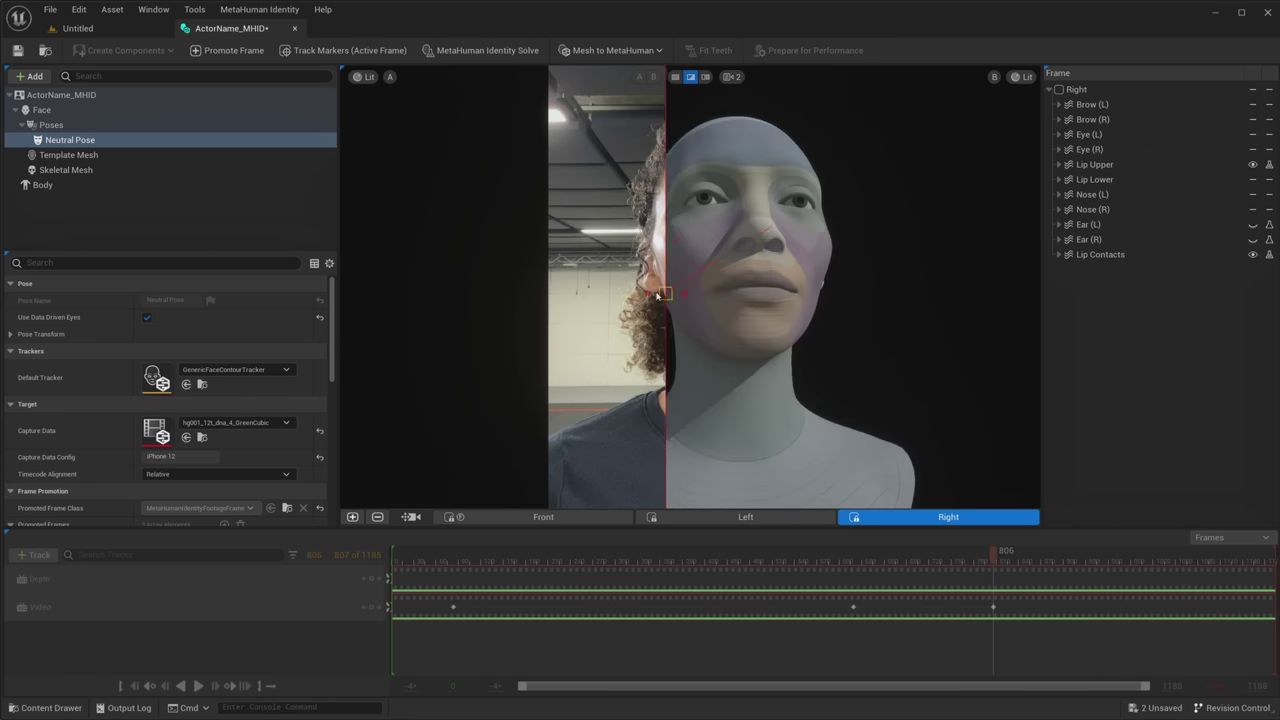
left_click_drag(655, 260, 650, 295)
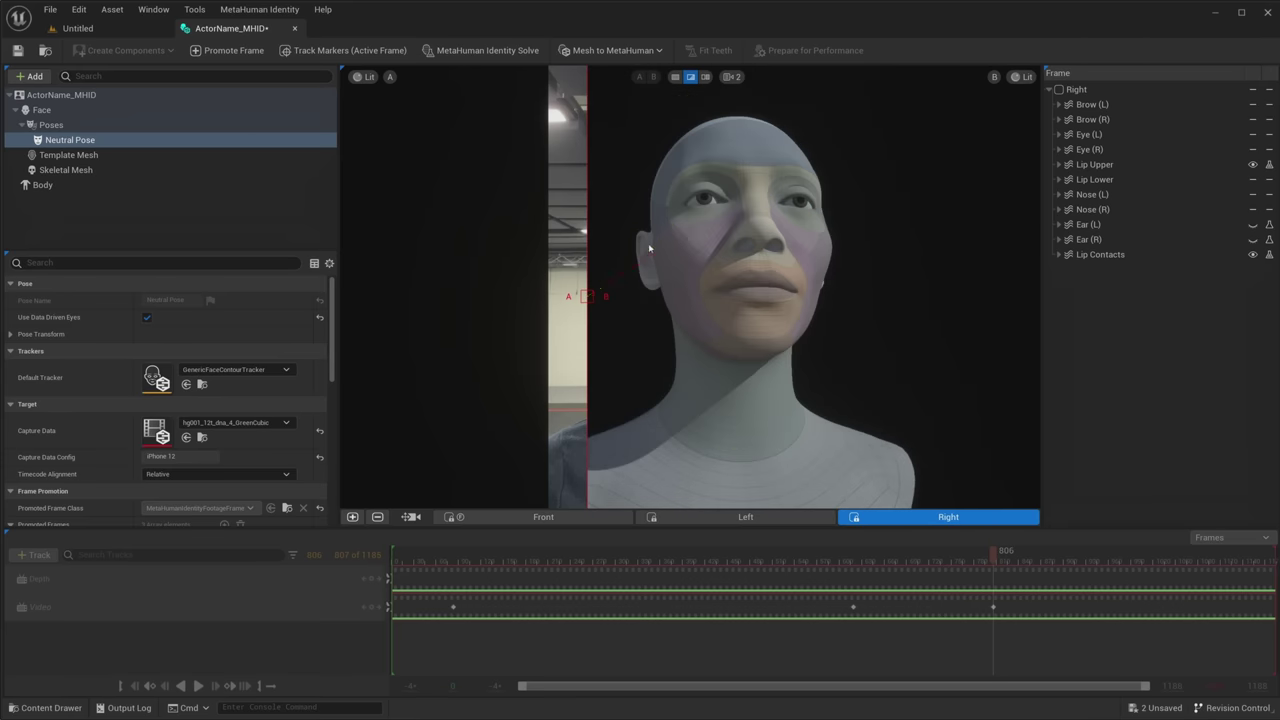
left_click(705, 77)
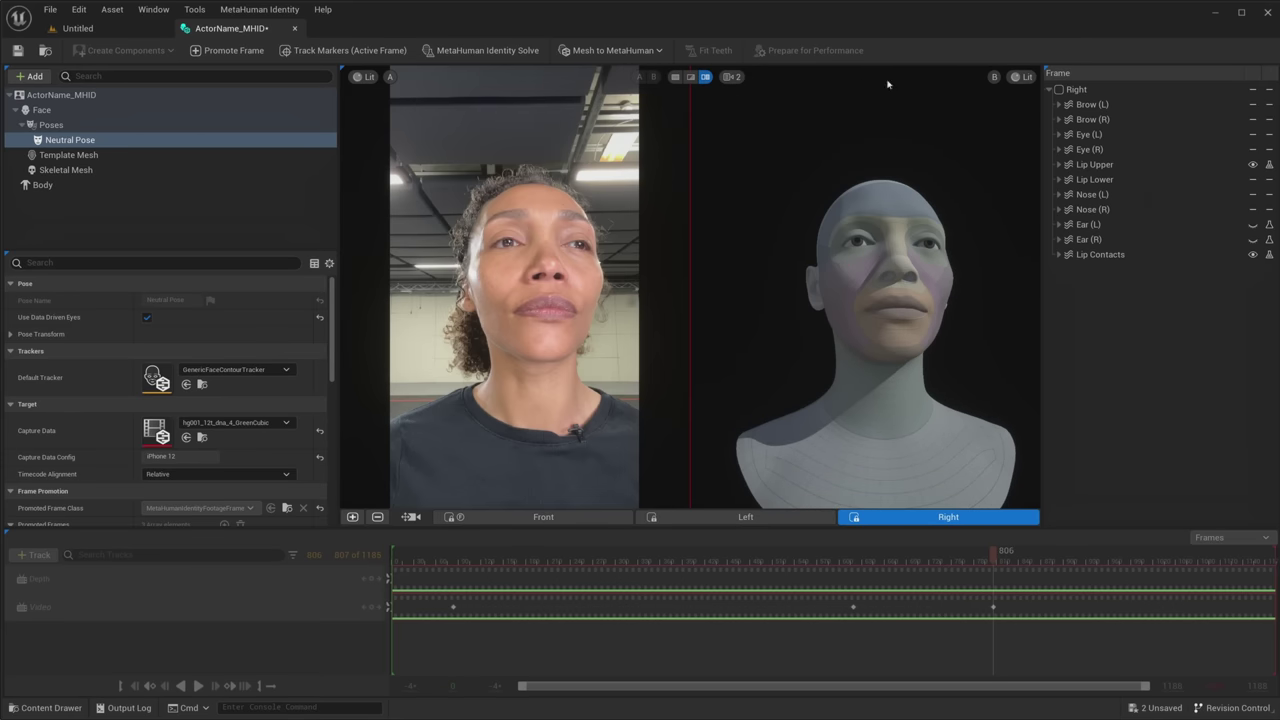
left_click(675, 77)
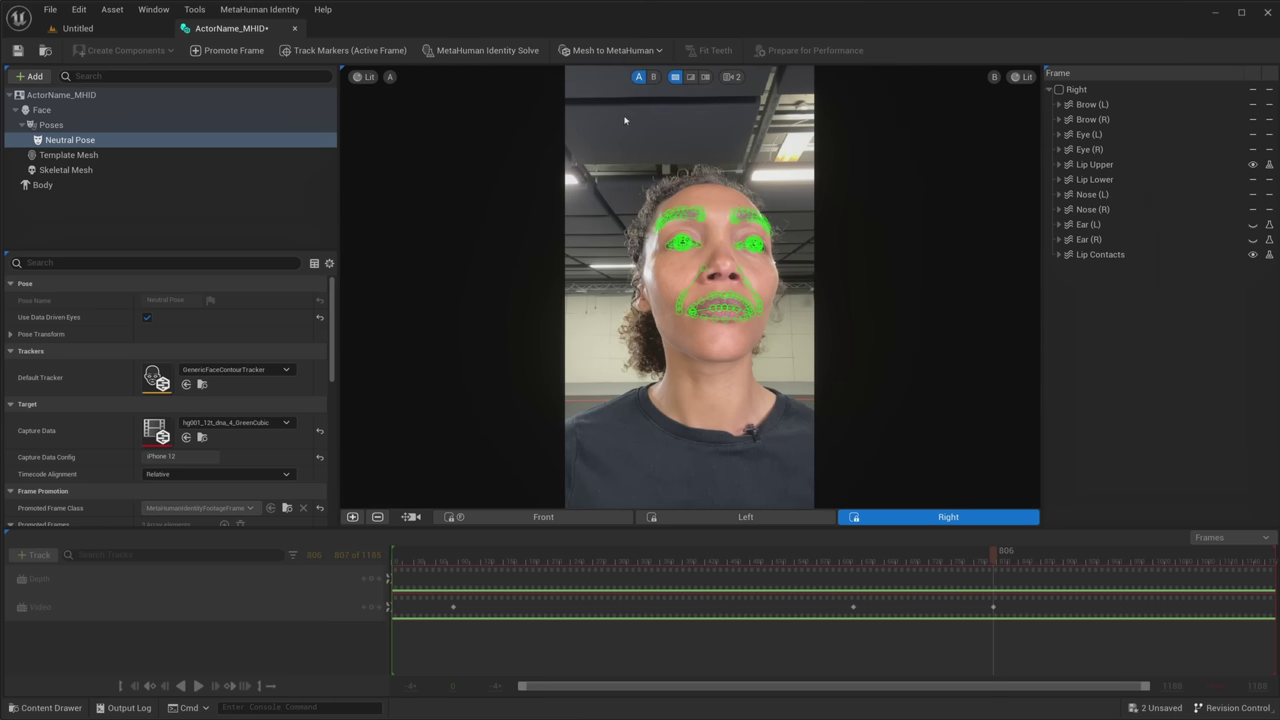
Run Mesh to MetaHuman's Auto-rig Identity (Skeletal Mesh Only).
left_click(660, 50)
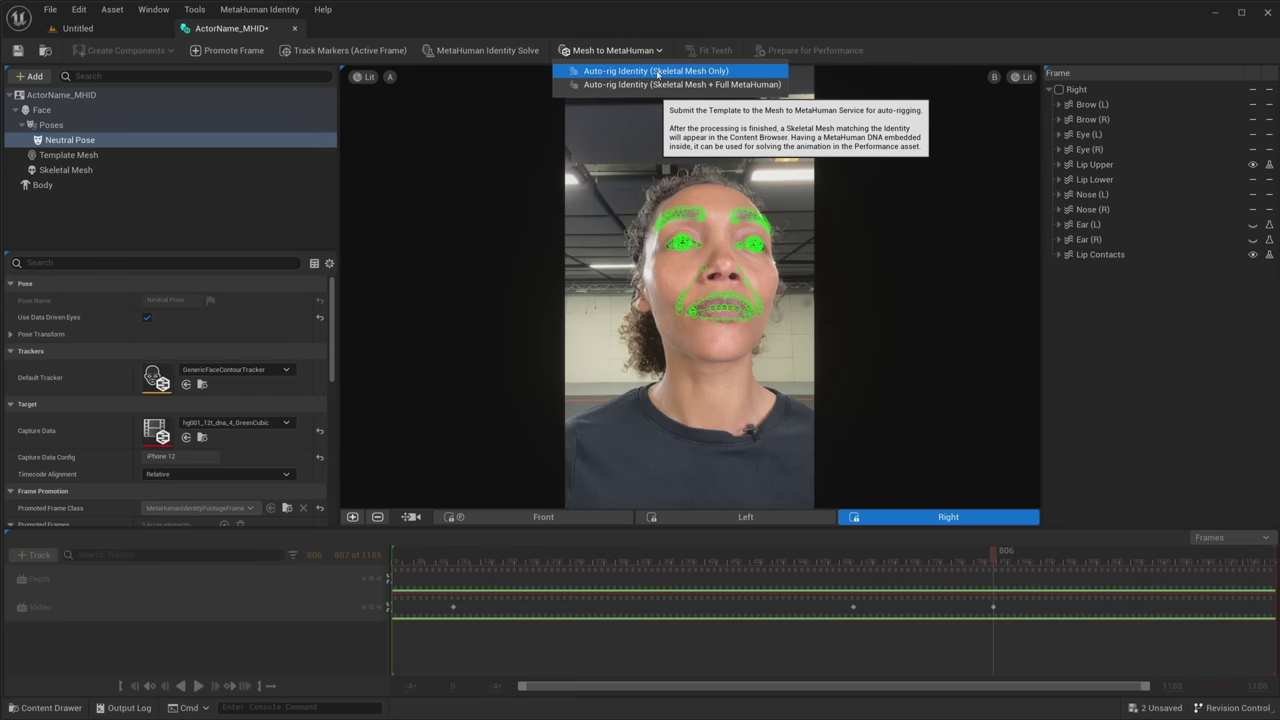
left_click(657, 72)
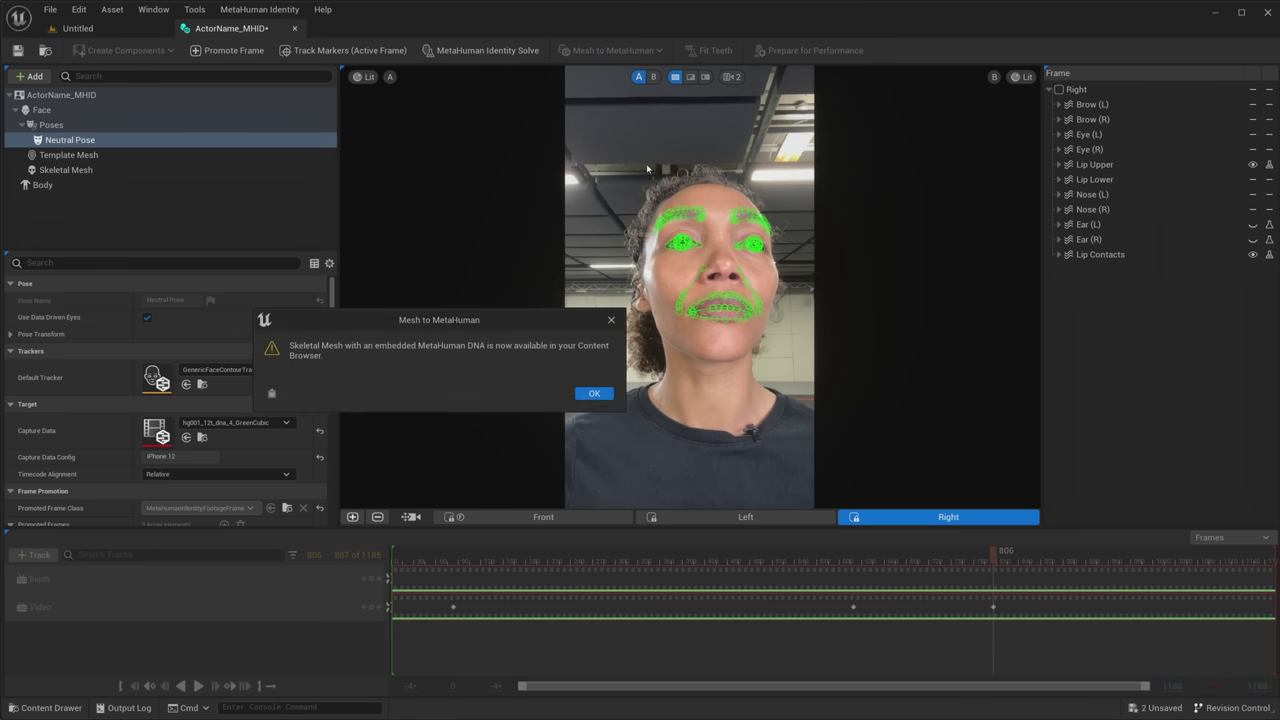
Add a Teeth pose and promote footage frame 985 showing bared teeth.
left_click(594, 393)
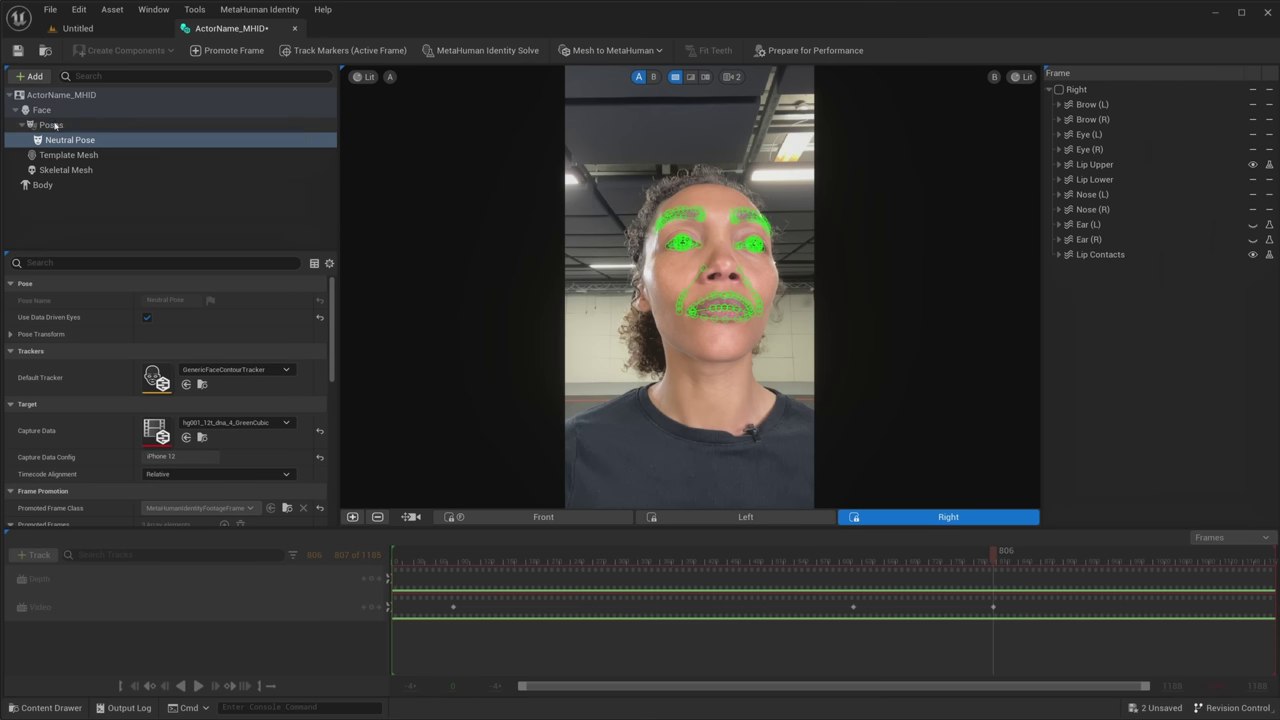
left_click(52, 126)
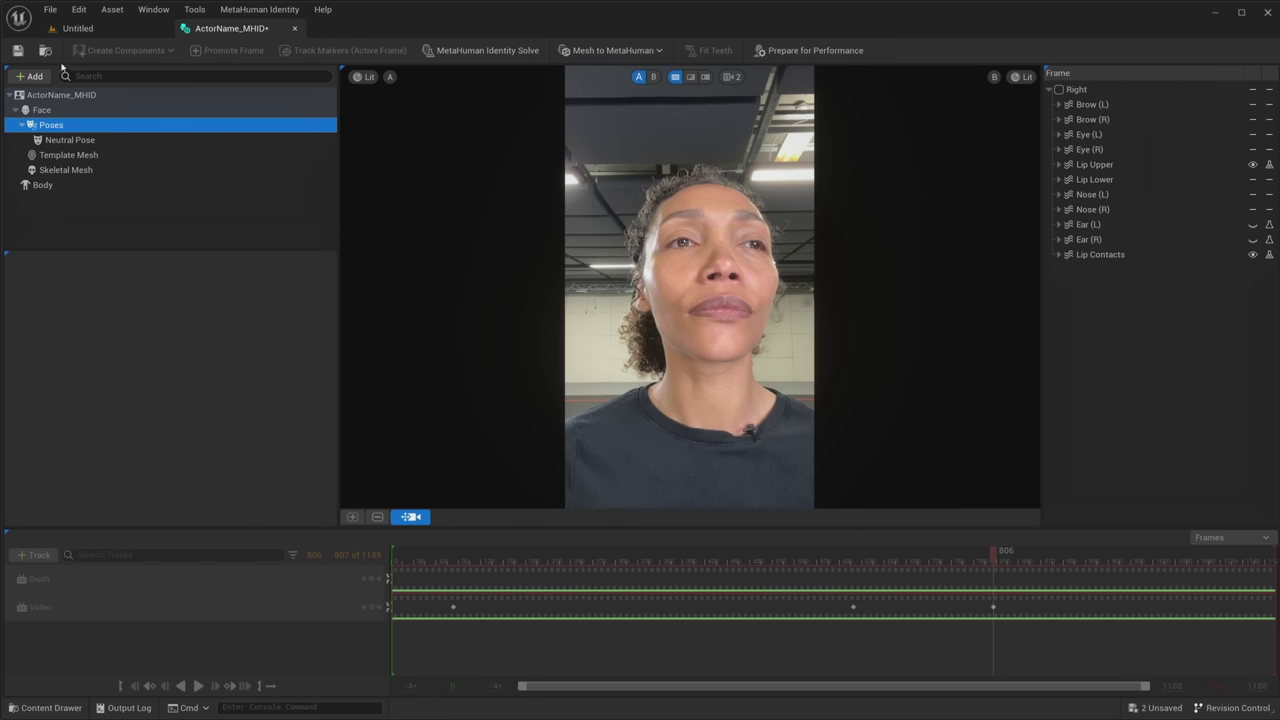
left_click(30, 76)
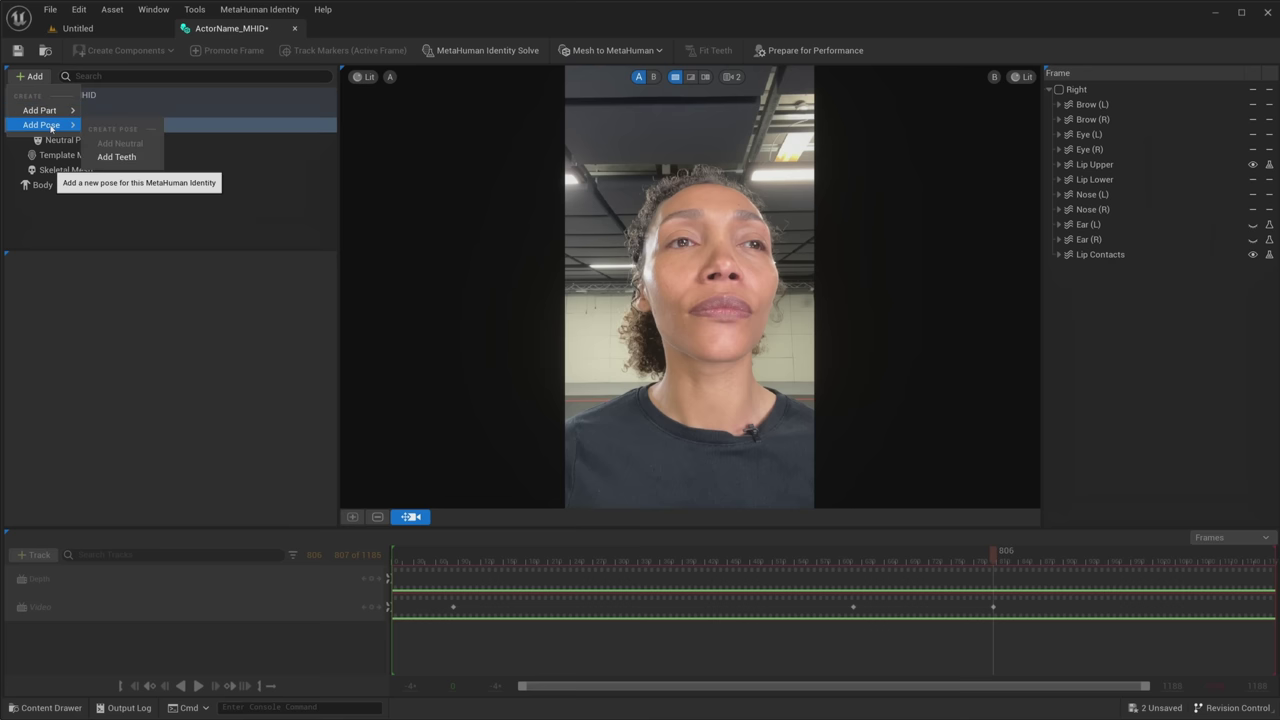
left_click(109, 155)
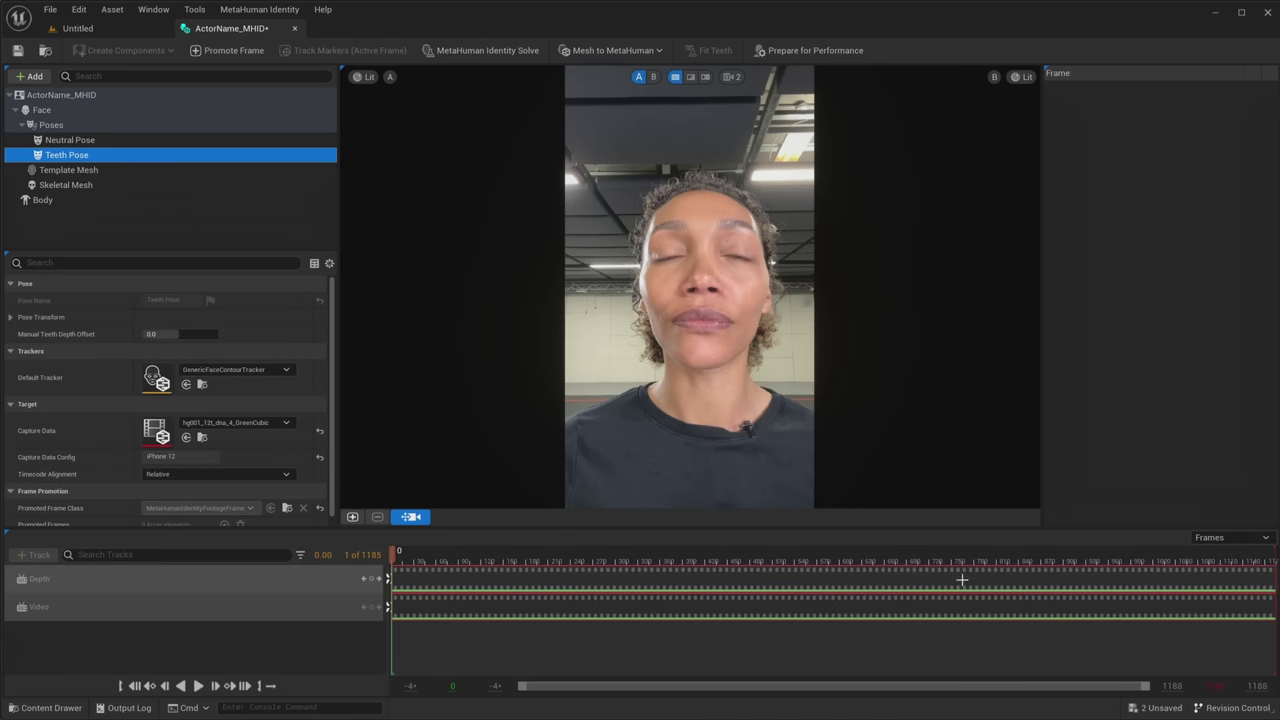
left_click_drag(396, 556, 1130, 556)
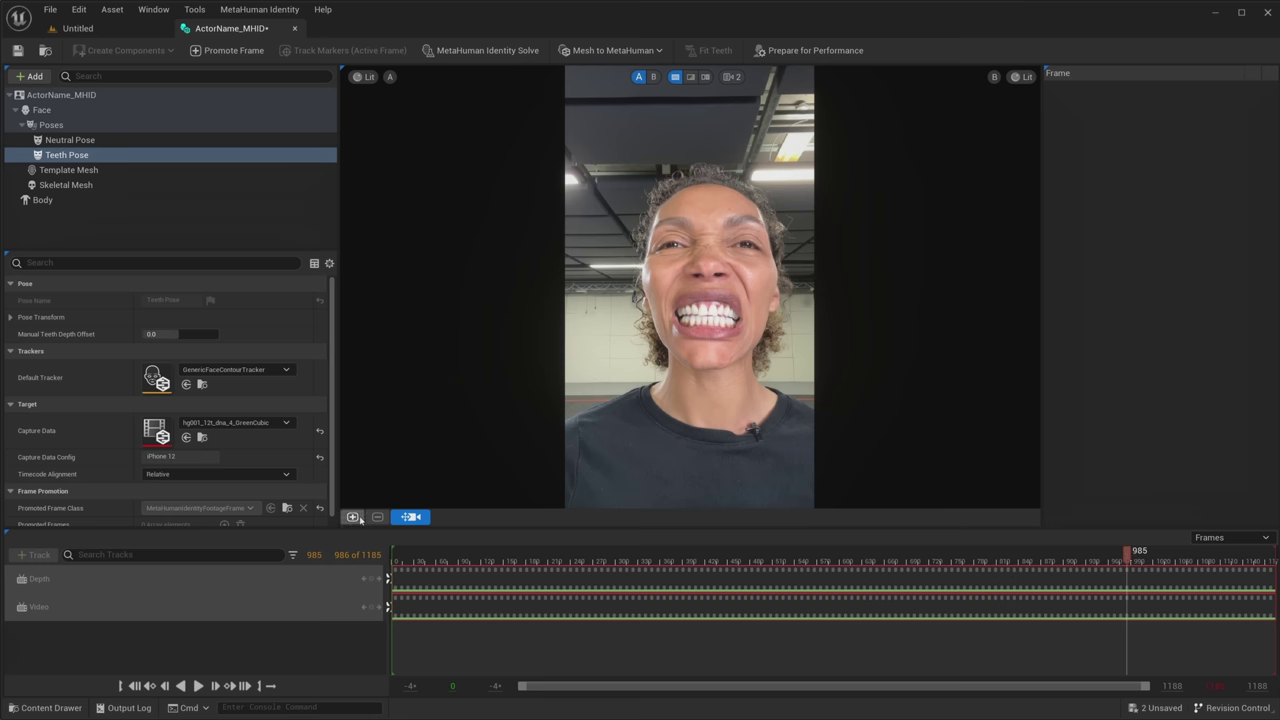
left_click(410, 517)
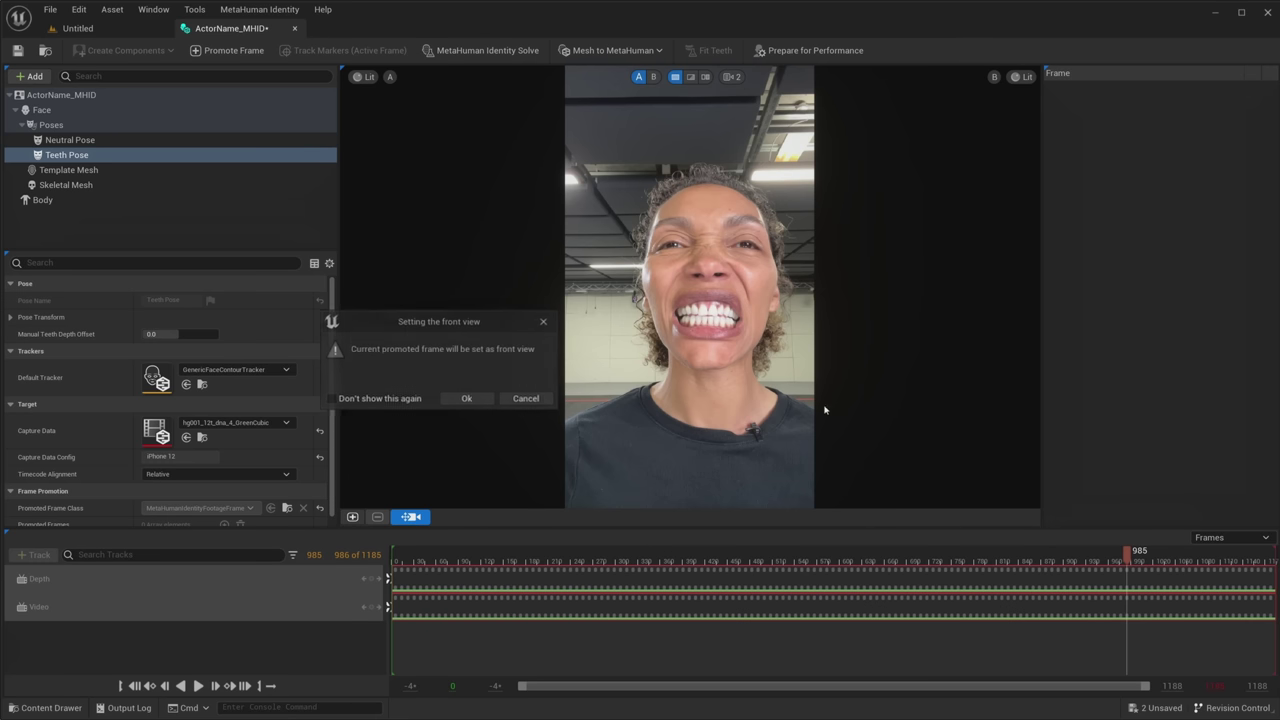
left_click(466, 398)
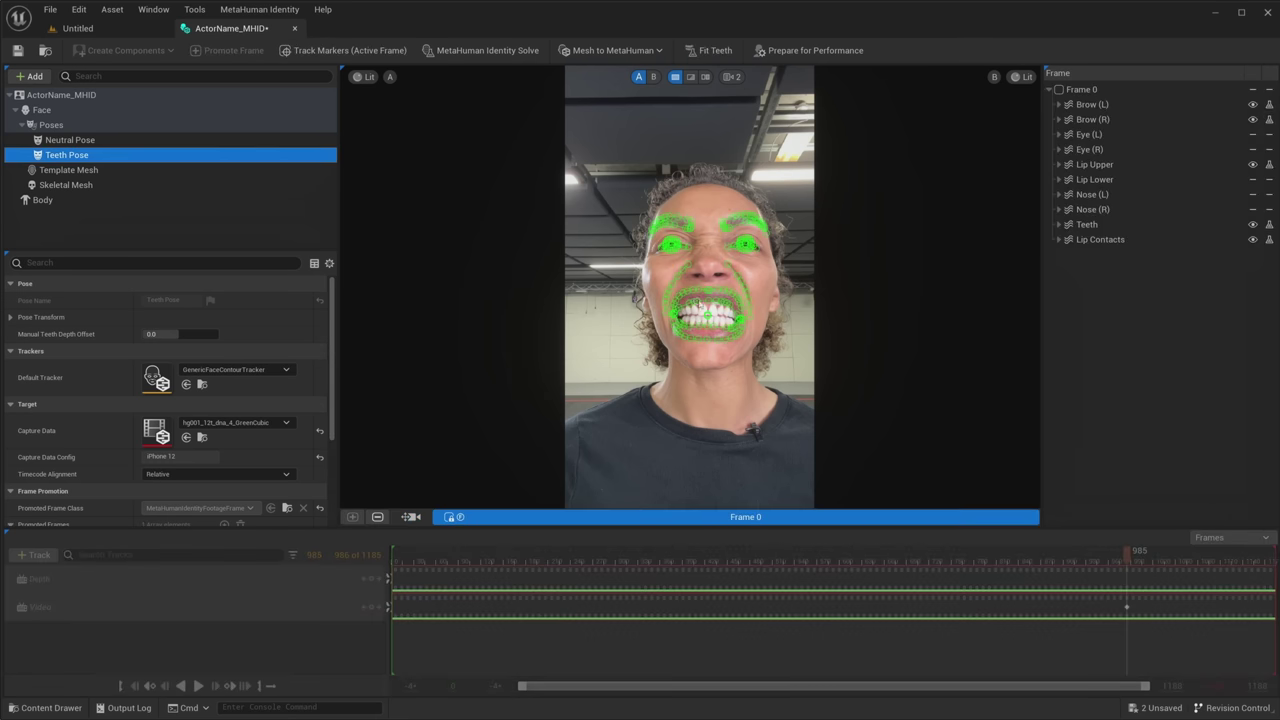
Hide the Tooth Lower and Tooth Lower 2 curves, then fit the teeth.
scroll(700, 306, "up", 2)
scroll(704, 310, "up", 3)
scroll(706, 314, "up", 3)
scroll(708, 317, "up", 2)
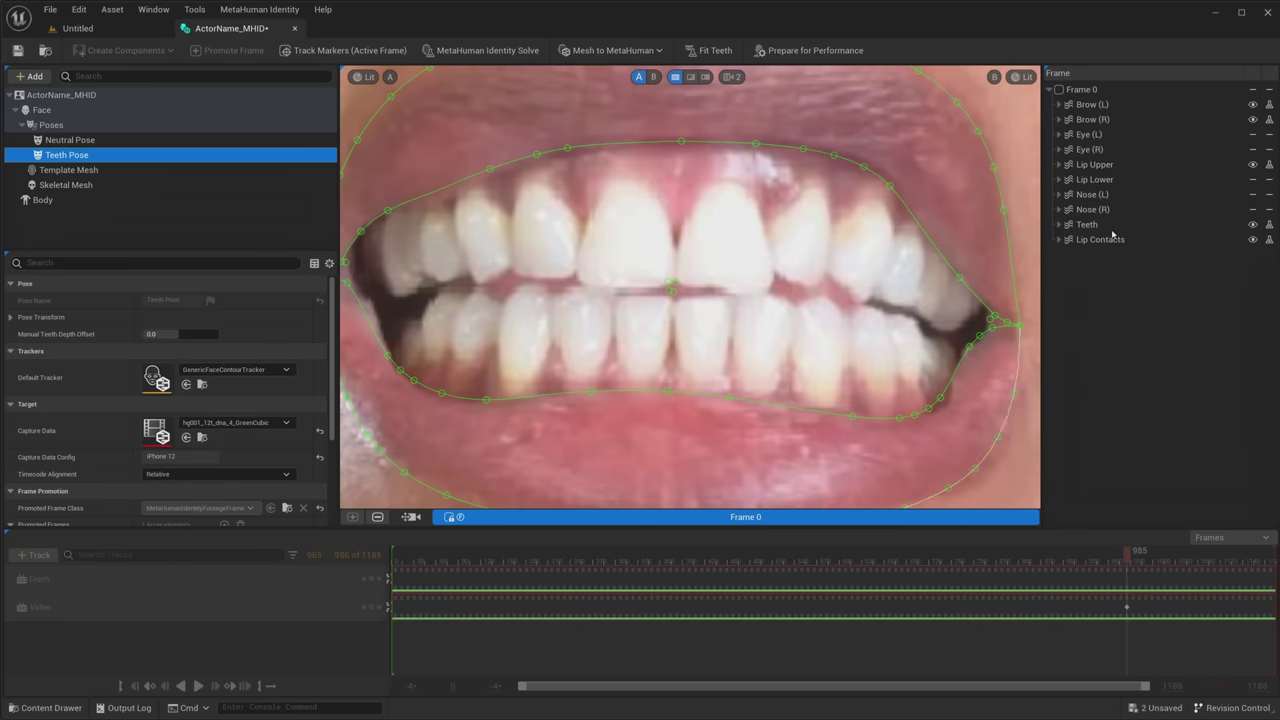
left_click(1058, 227)
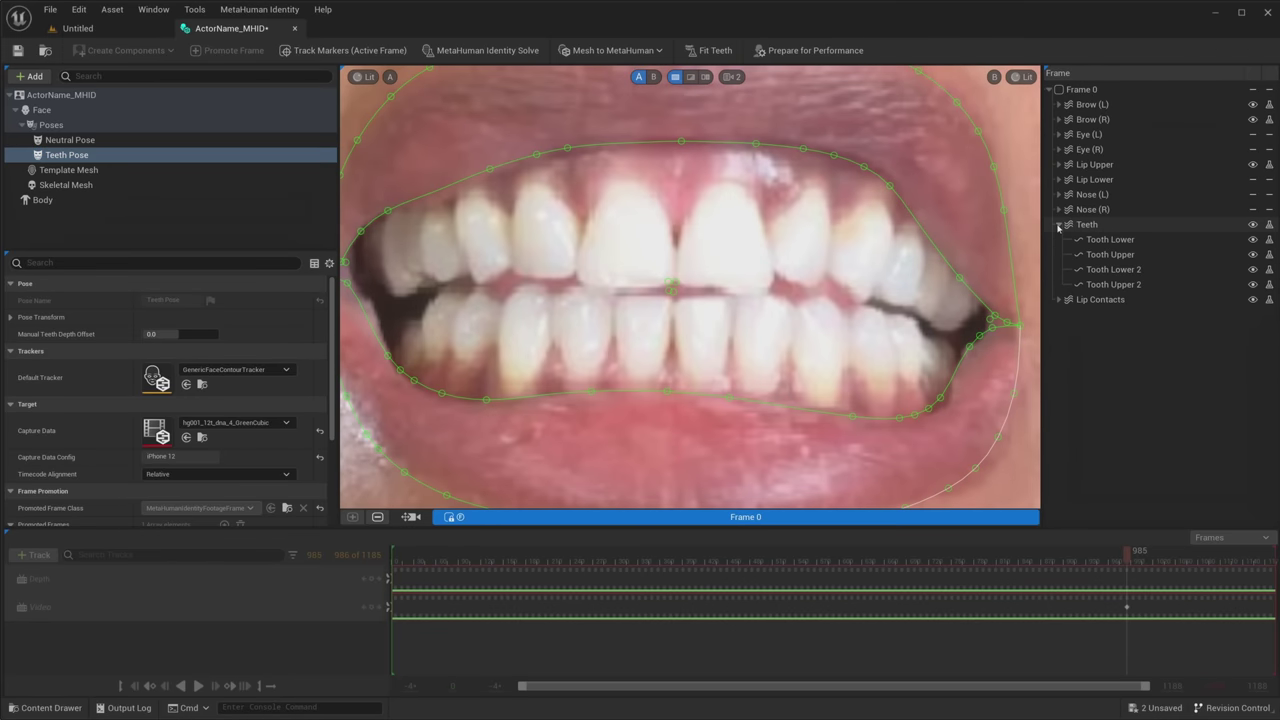
left_click(1253, 240)
left_click(1253, 270)
left_click(1263, 270)
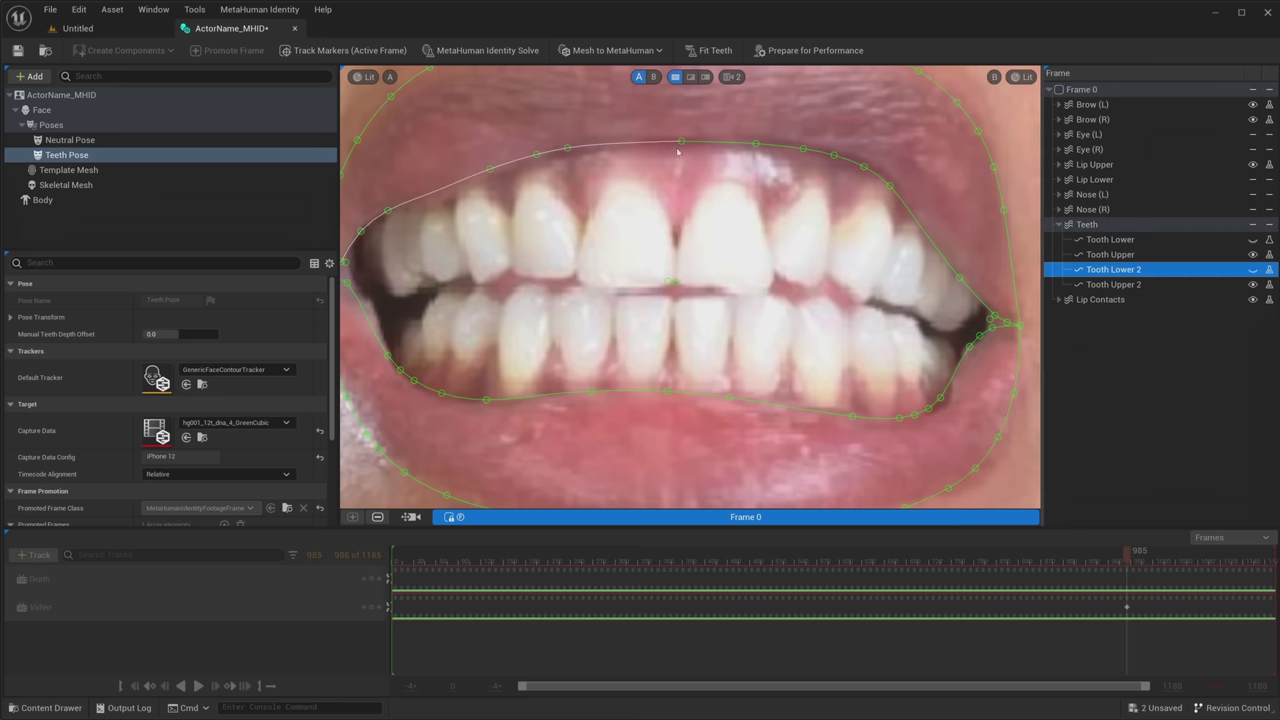
left_click(707, 51)
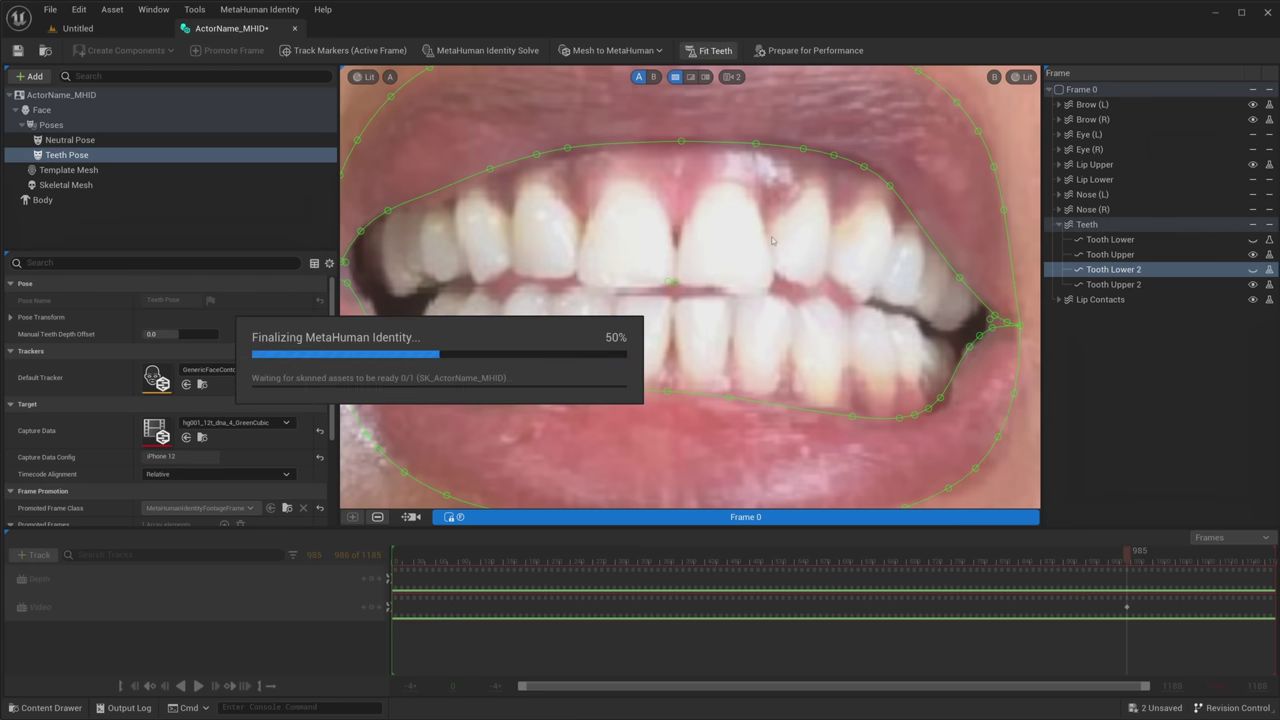
Select the Neutral Pose and run Prepare for Performance on ActorName_MHID.
left_click(90, 141)
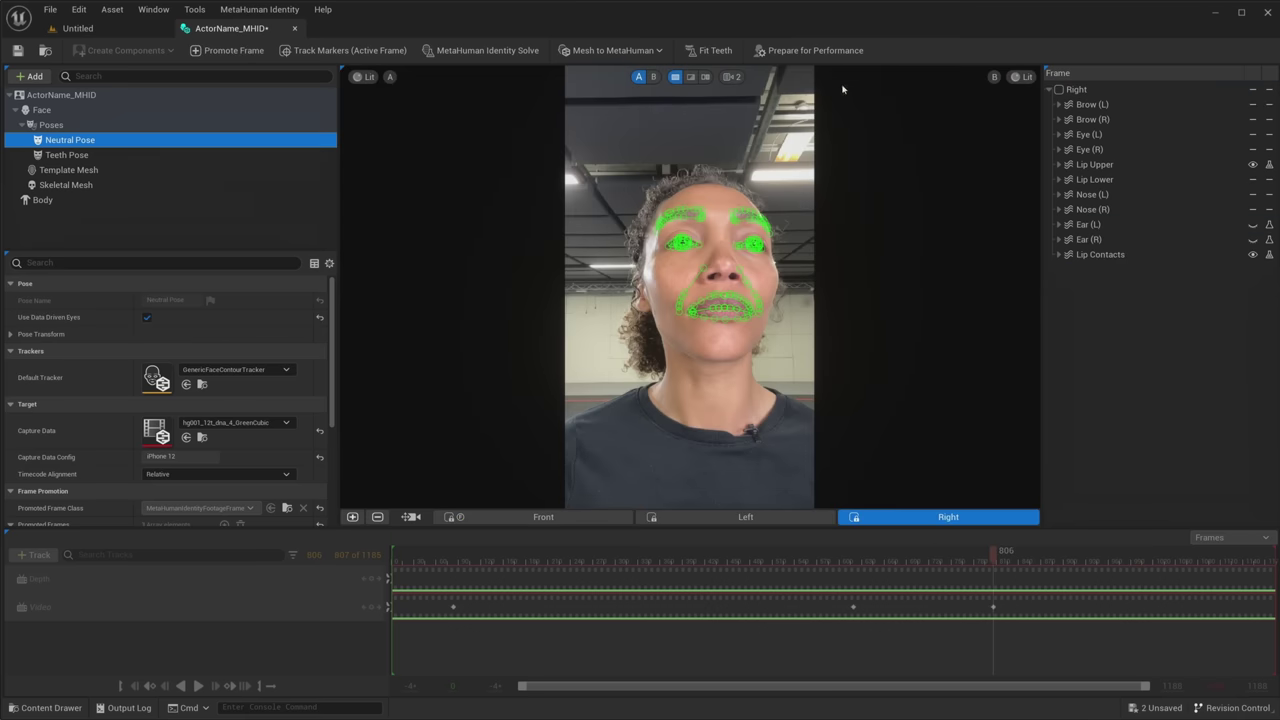
left_click(786, 51)
Close ActorName_MHID, open and dock SK_ActorName_MHID, and orbit to a three-quarter view.
left_click(294, 29)
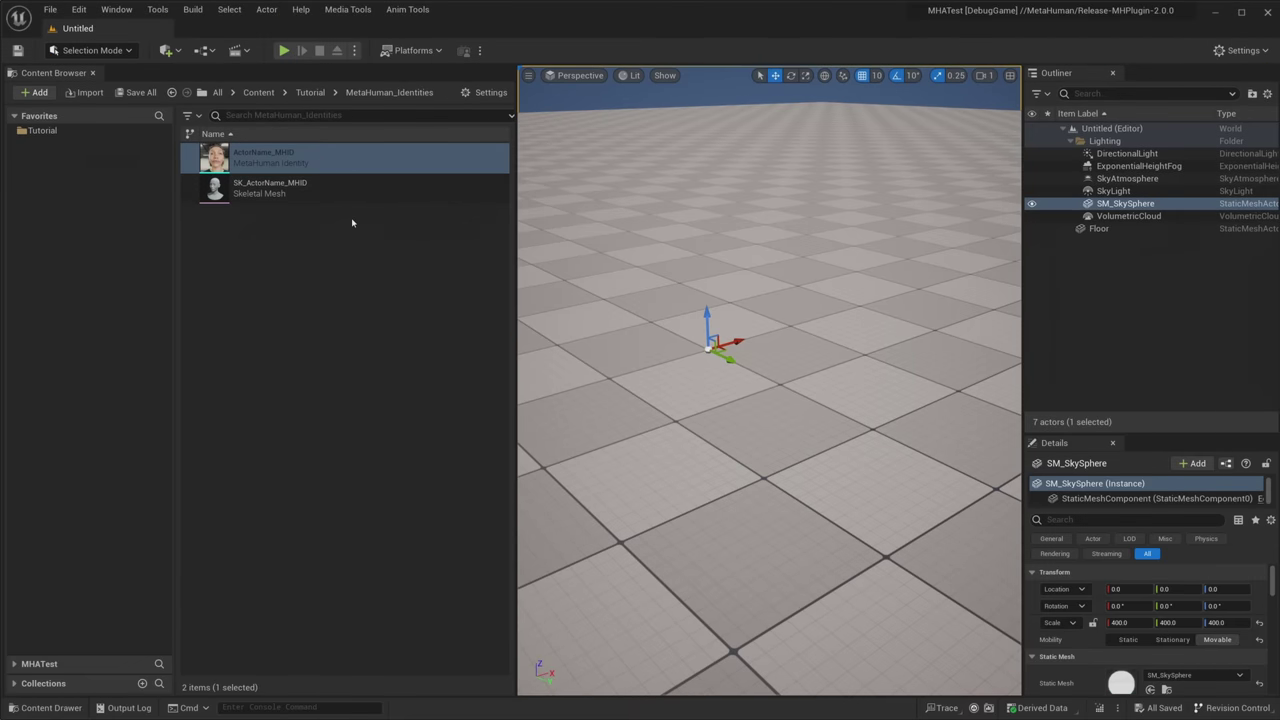
left_click(328, 192)
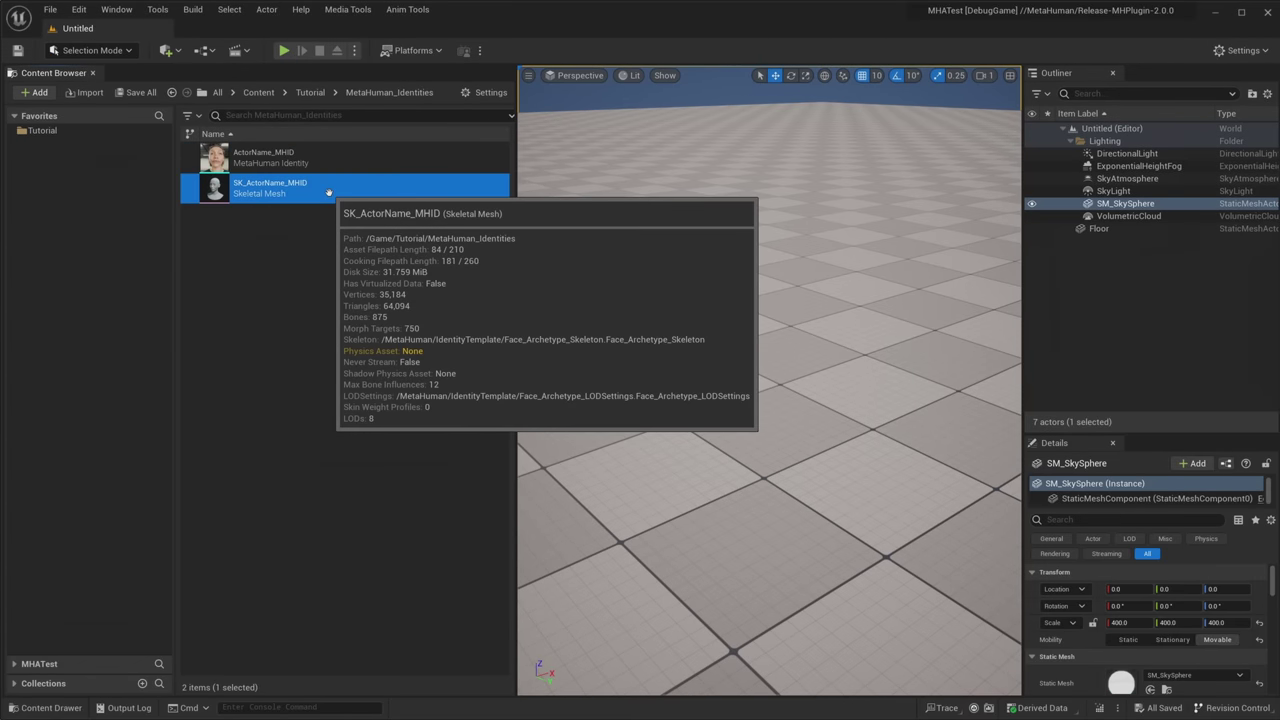
double_click(328, 192)
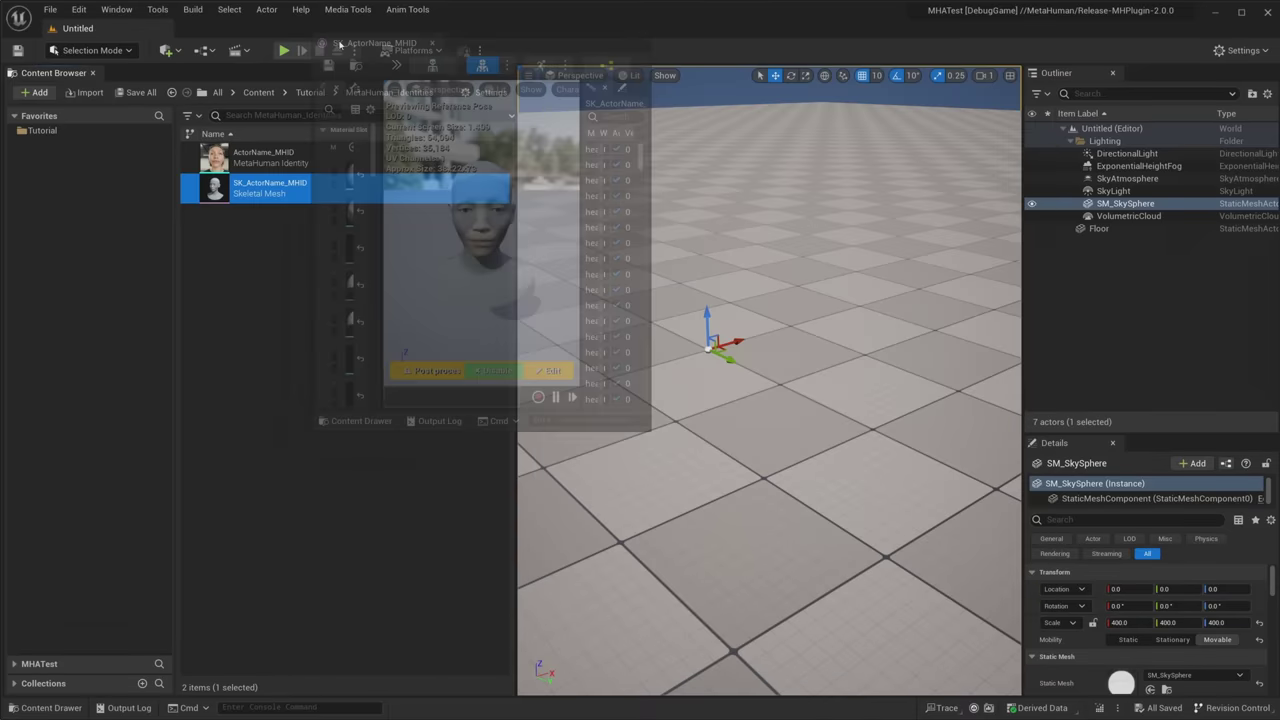
left_click_drag(649, 105, 333, 37)
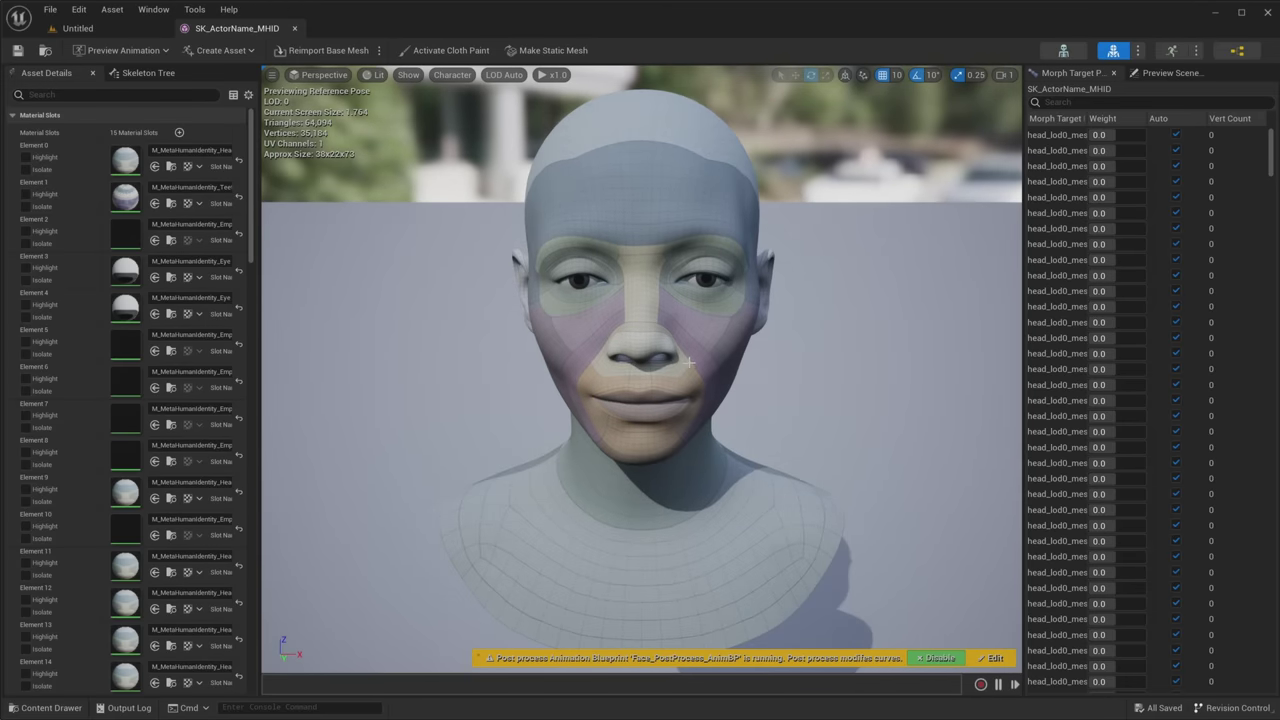
left_click_drag(601, 319, 614, 322)
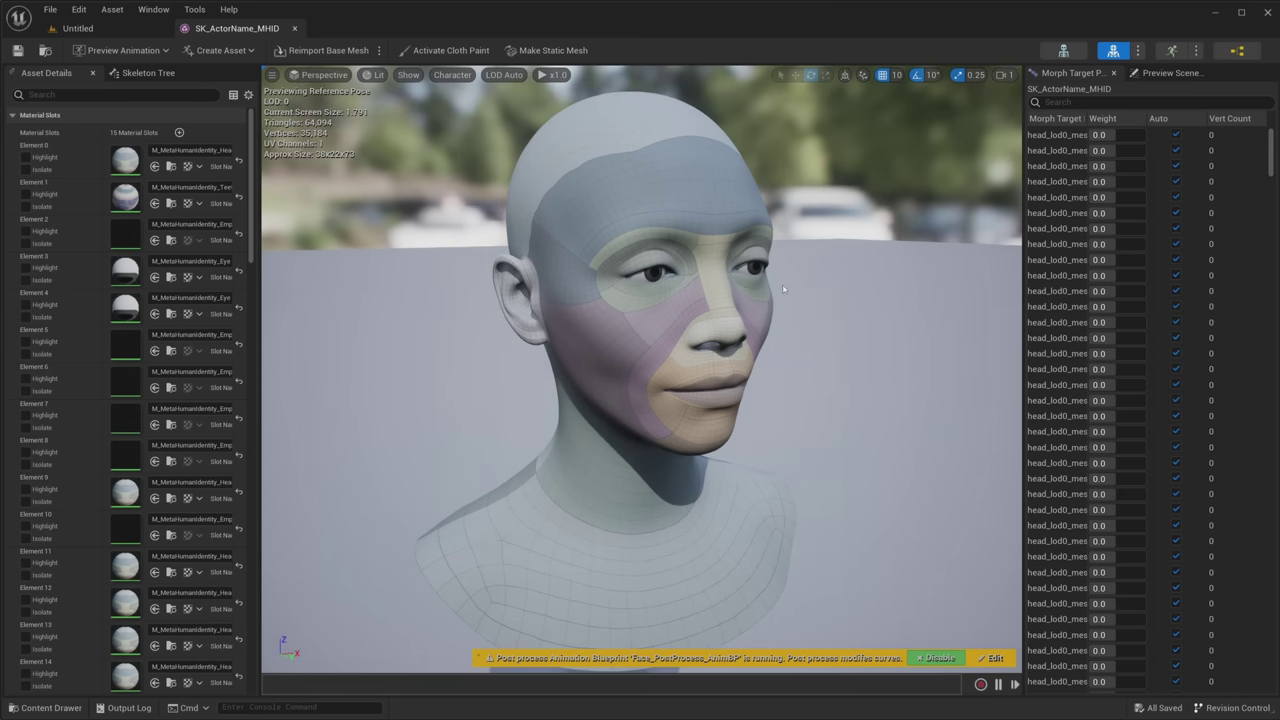
Close the skeletal mesh editor and go to the Tutorial/MetaHuman_Performances folder.
left_click(294, 29)
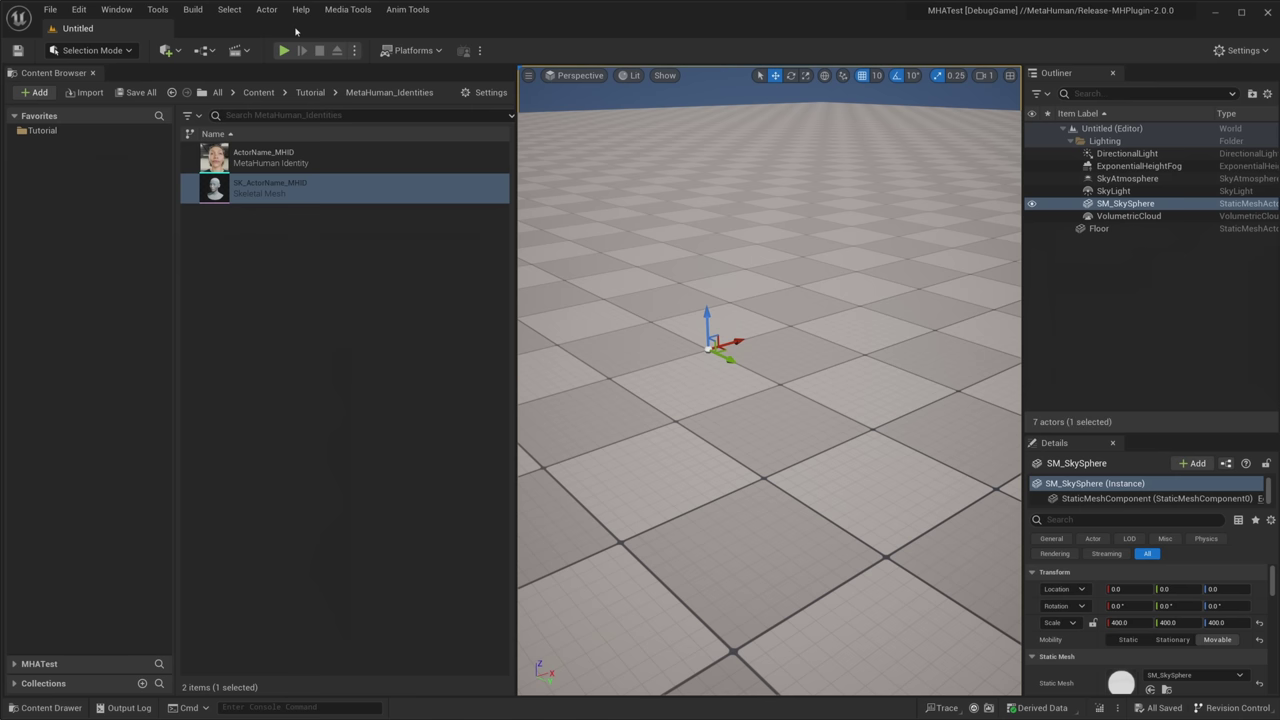
left_click(41, 131)
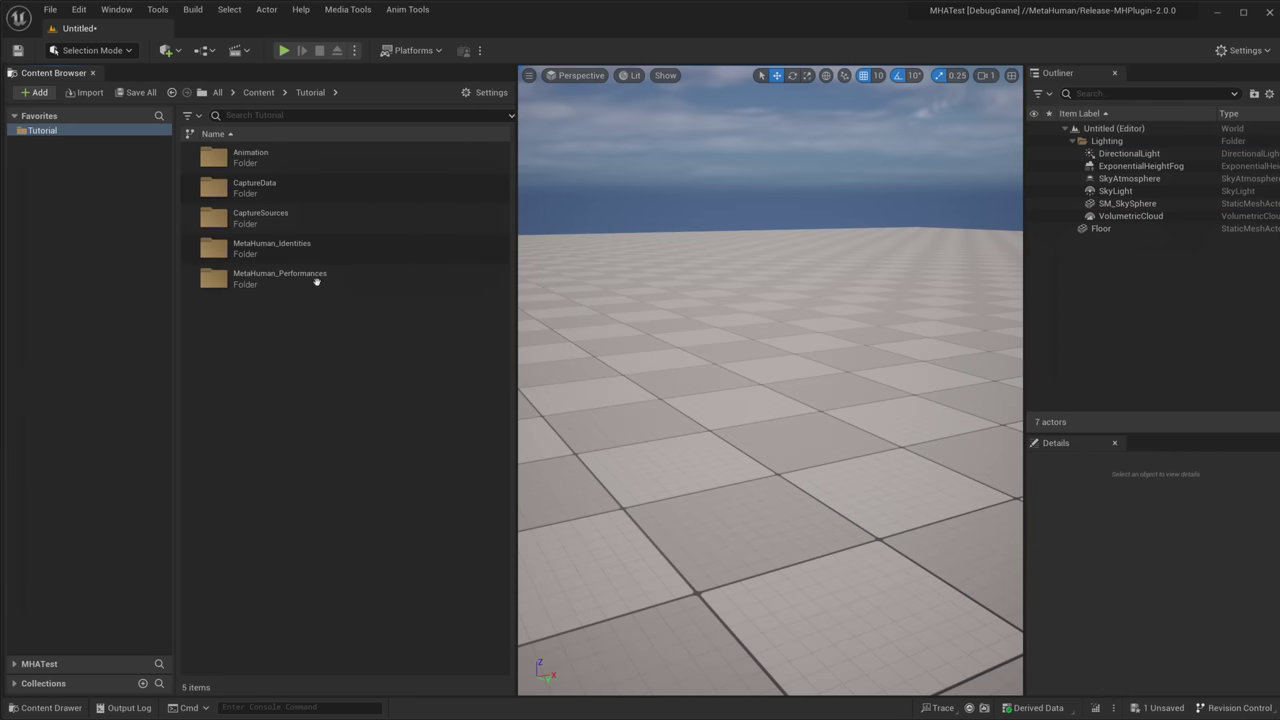
double_click(316, 282)
Create a MetaHuman Performance asset there named Performance_MHP.
right_click(285, 247)
mouse_move(343, 625)
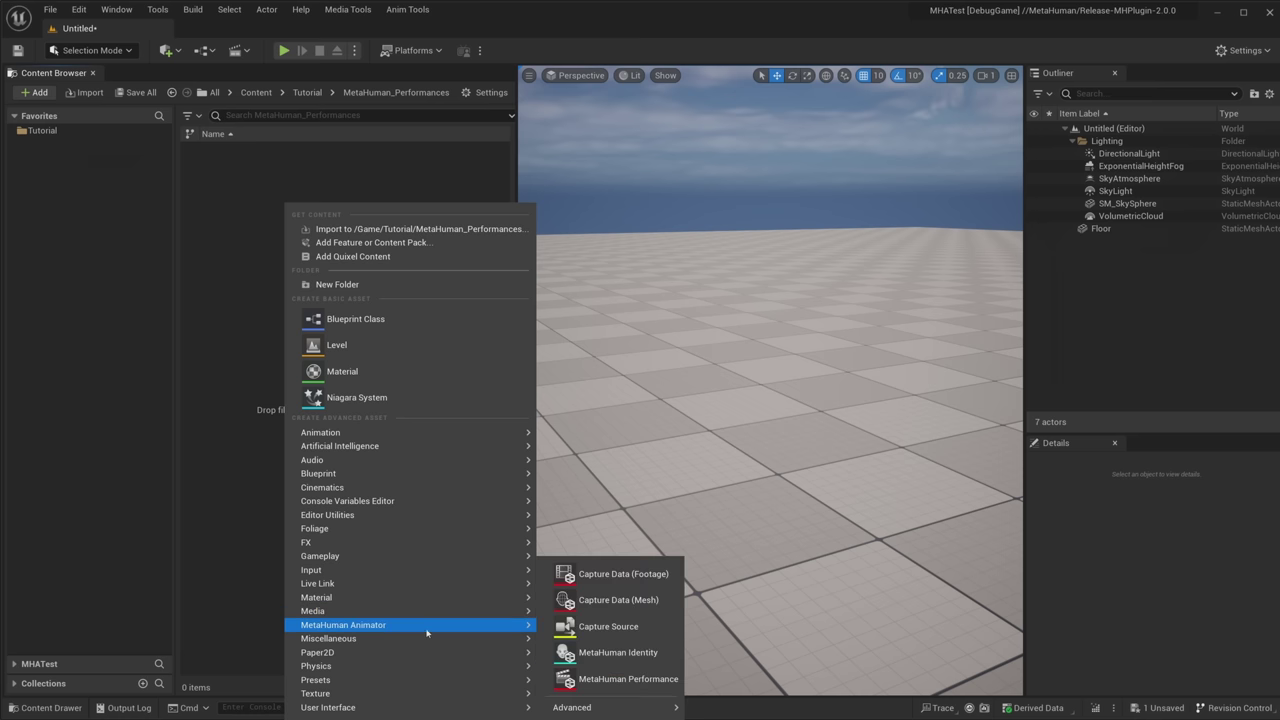
left_click(623, 680)
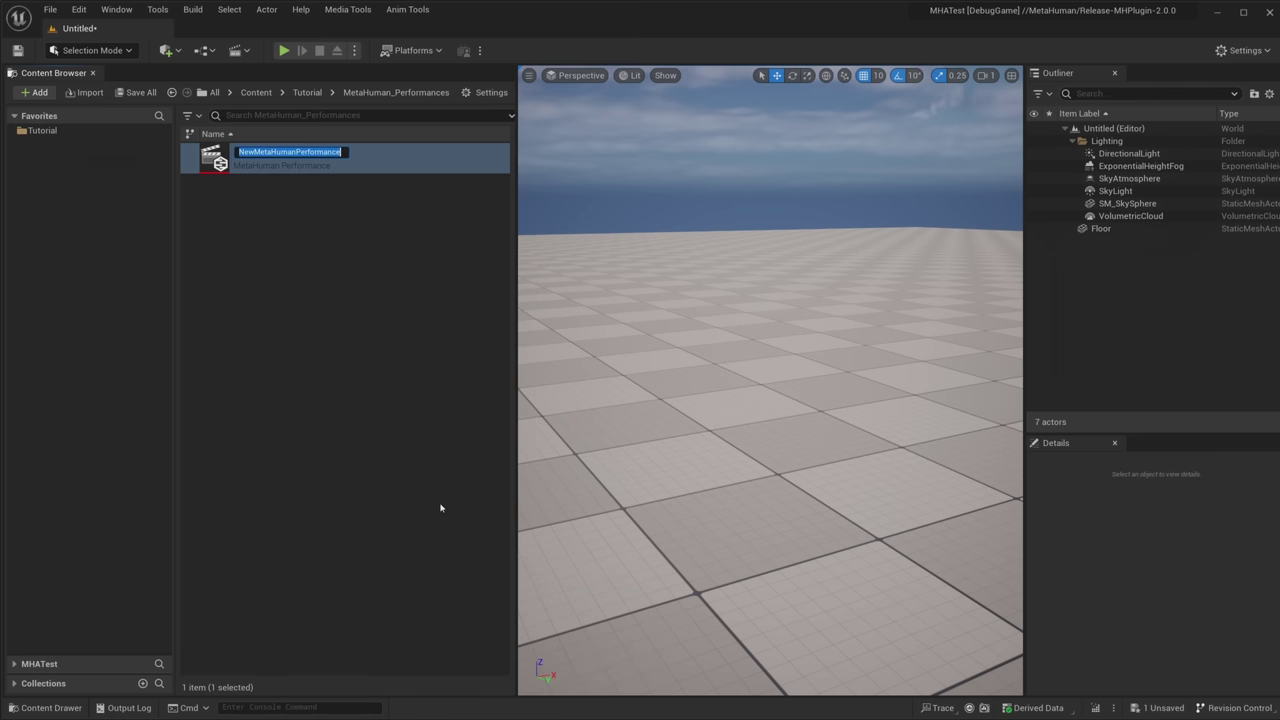
type("Per")
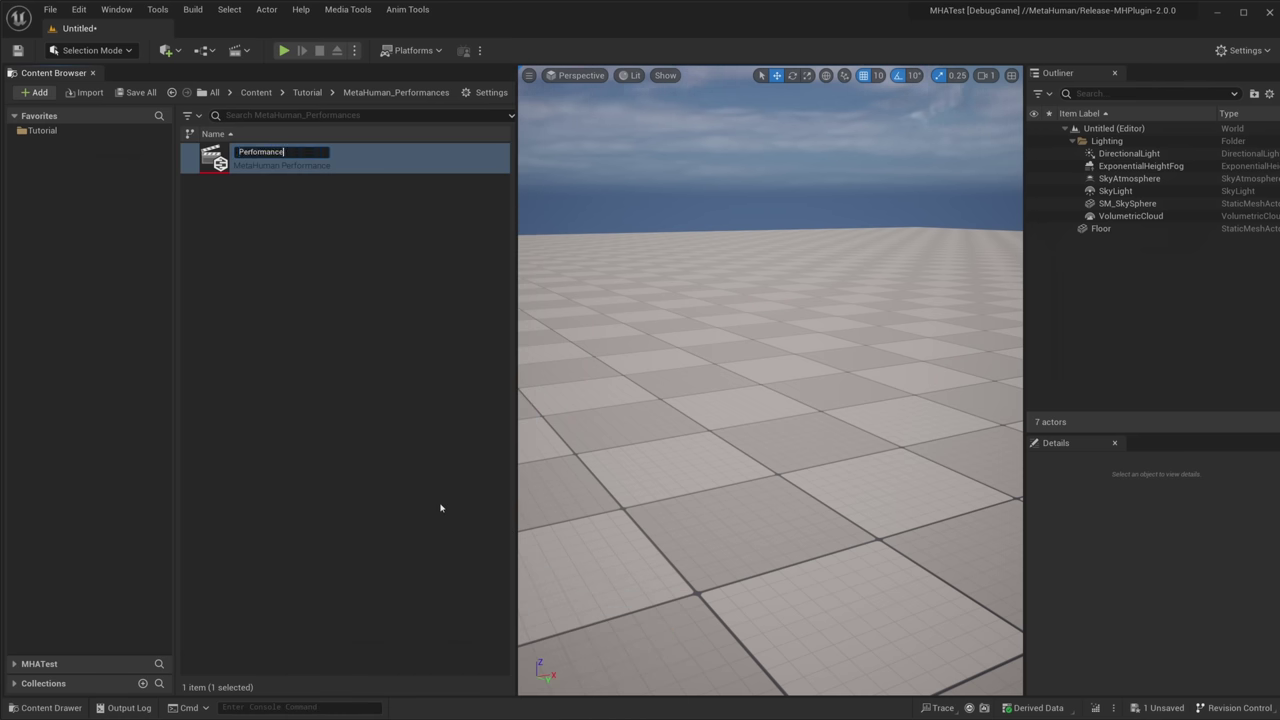
type("MHP")
key("Return")
key("Return")
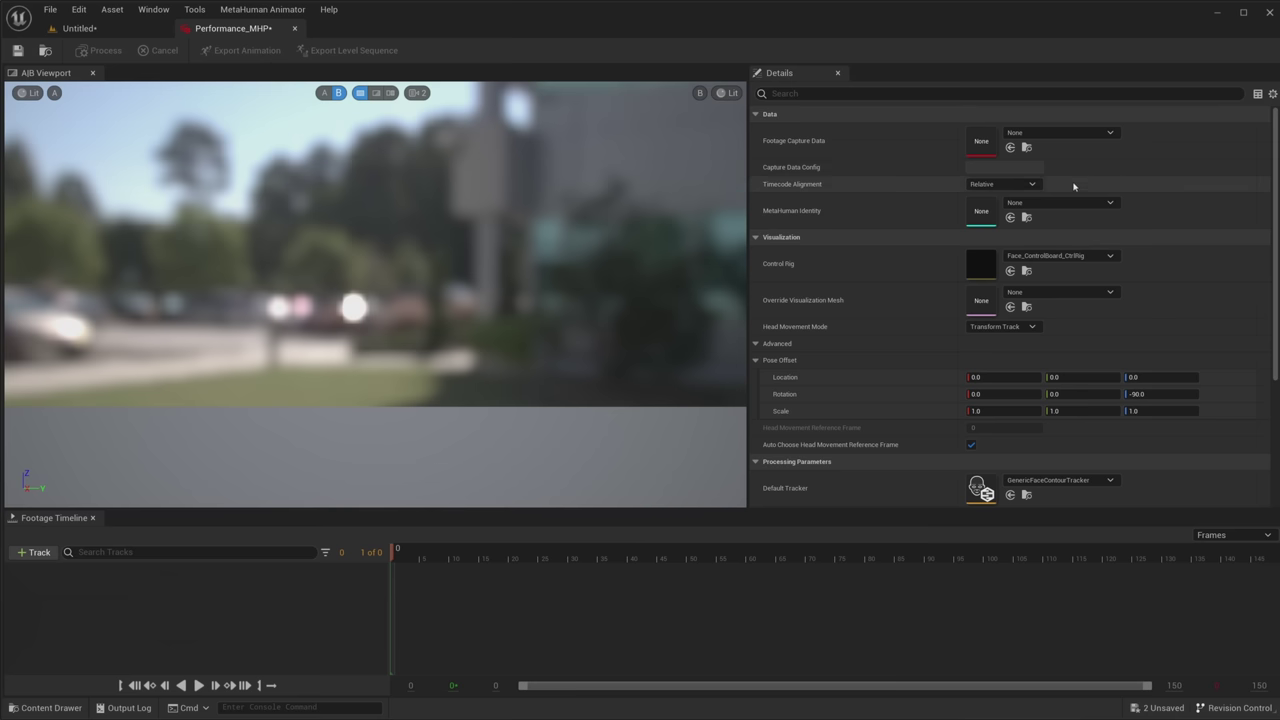
Assign hg001_12t_mht_2_GreenCubic footage and the ActorName_MHID identity, with the viewer showing footage A.
left_click(1095, 132)
left_click(1095, 330)
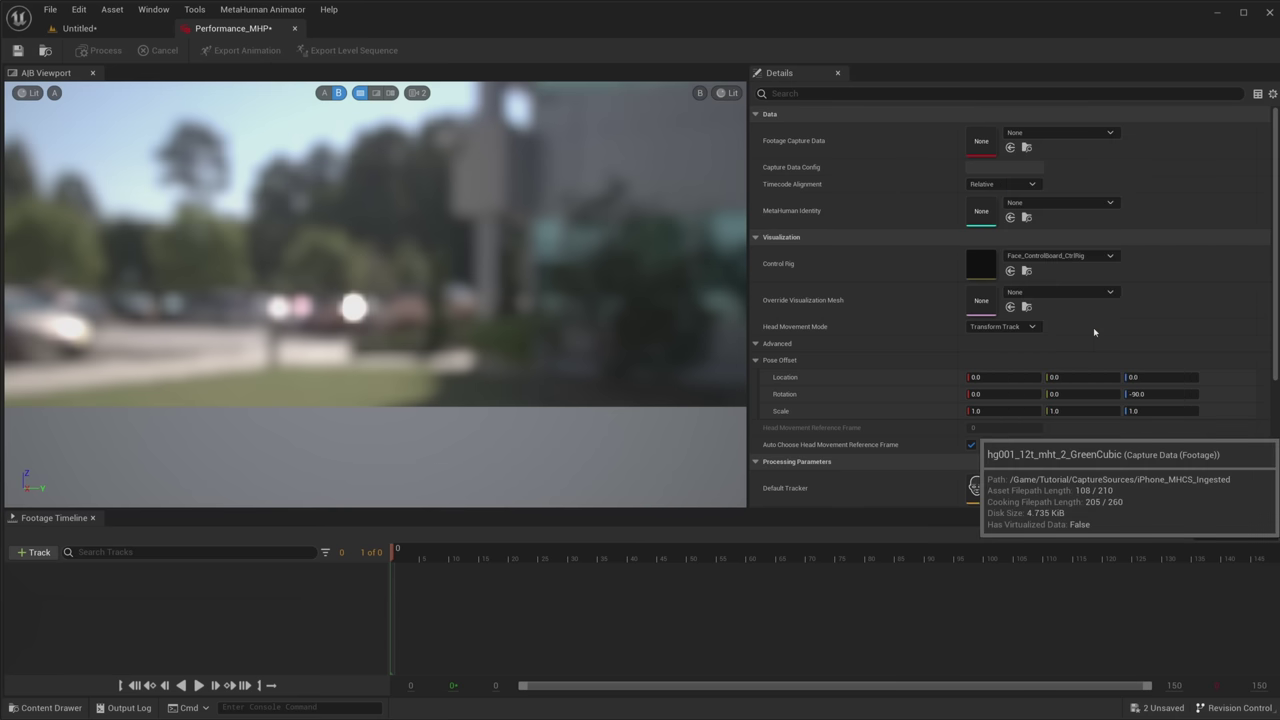
left_click(325, 94)
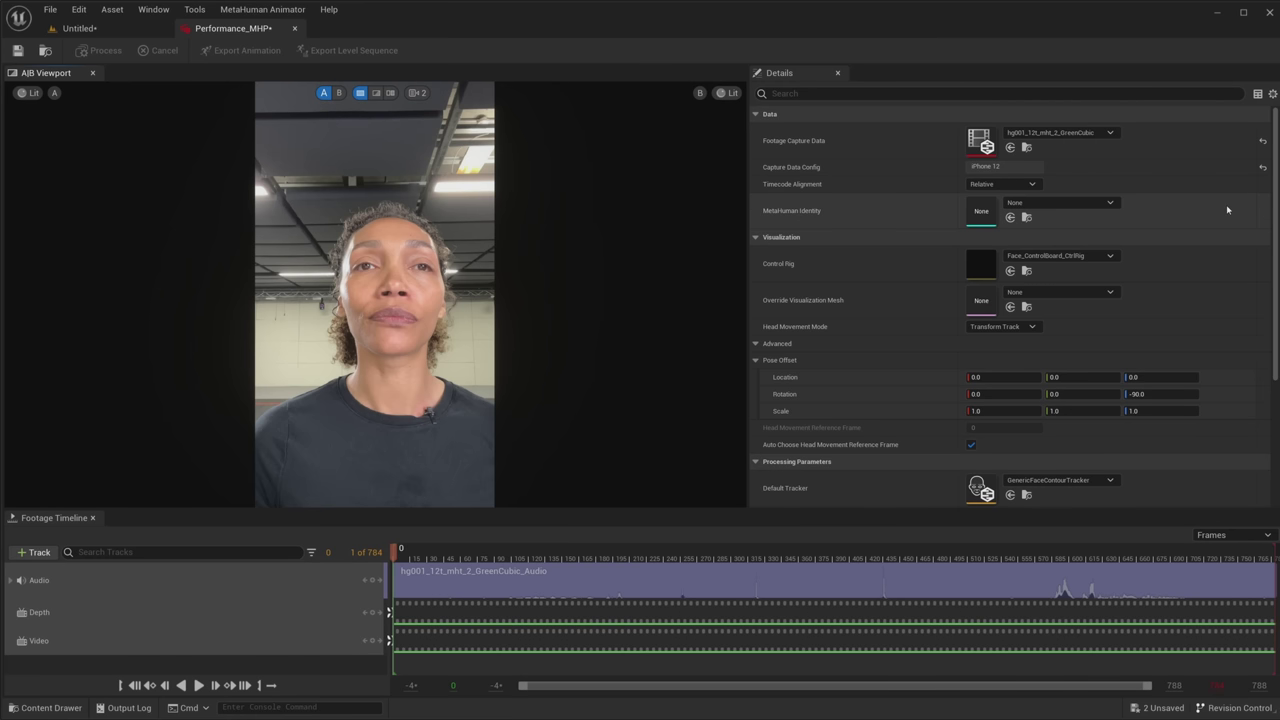
left_click(1108, 203)
left_click(1112, 360)
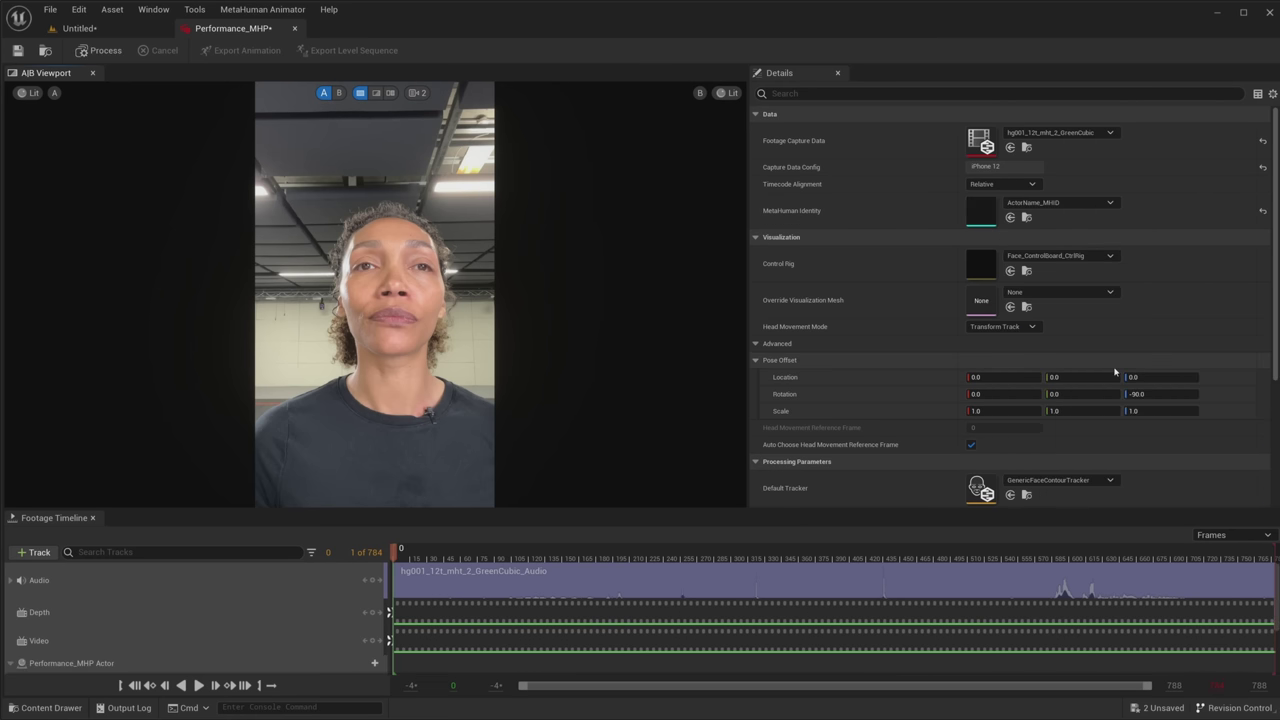
Limit the processing range to frames 560 through 750.
scroll(1134, 340, "down", 5)
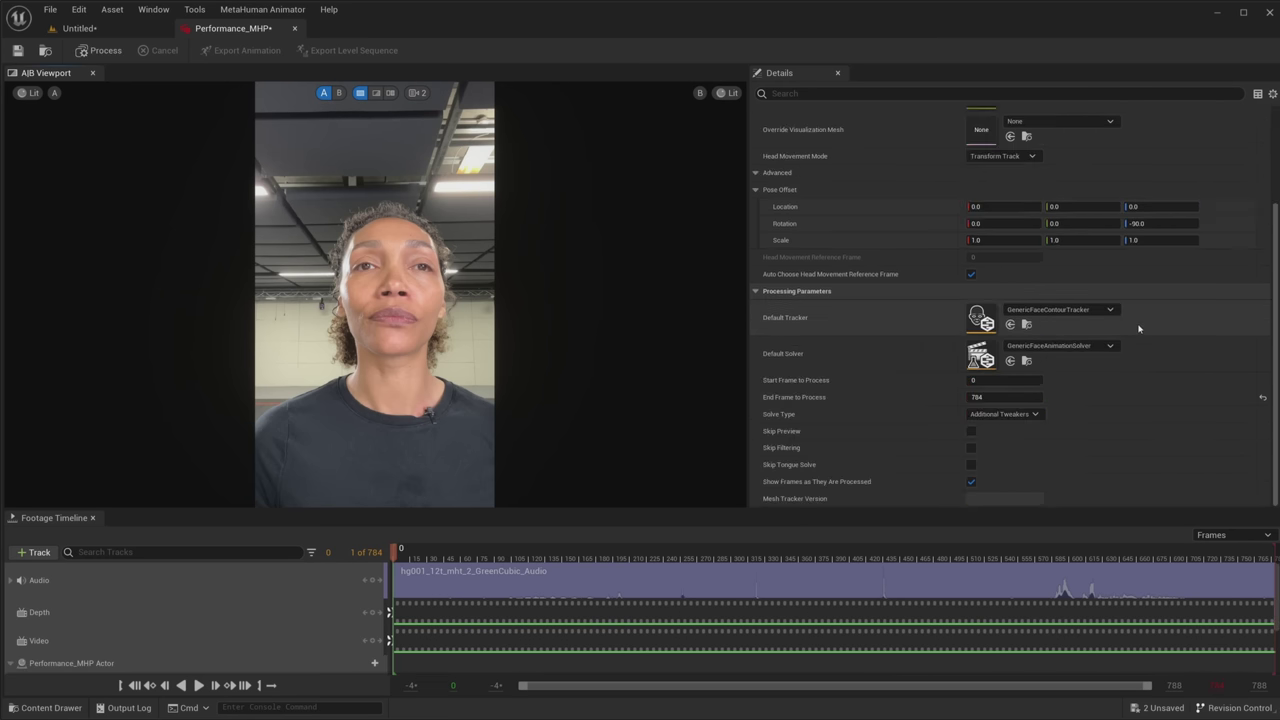
left_click(1029, 557)
mouse_move(1031, 551)
left_mouse_down()
mouse_move(1186, 548)
mouse_move(1028, 563)
left_mouse_up()
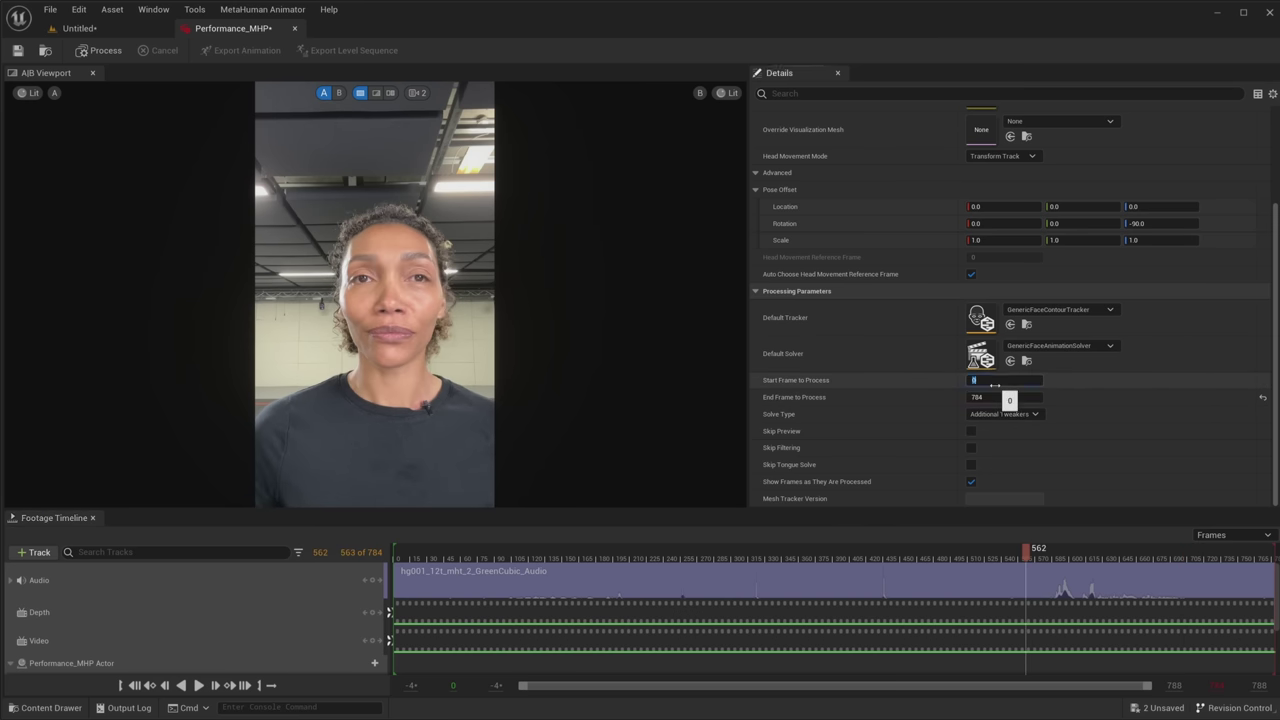
type("560")
key("Return")
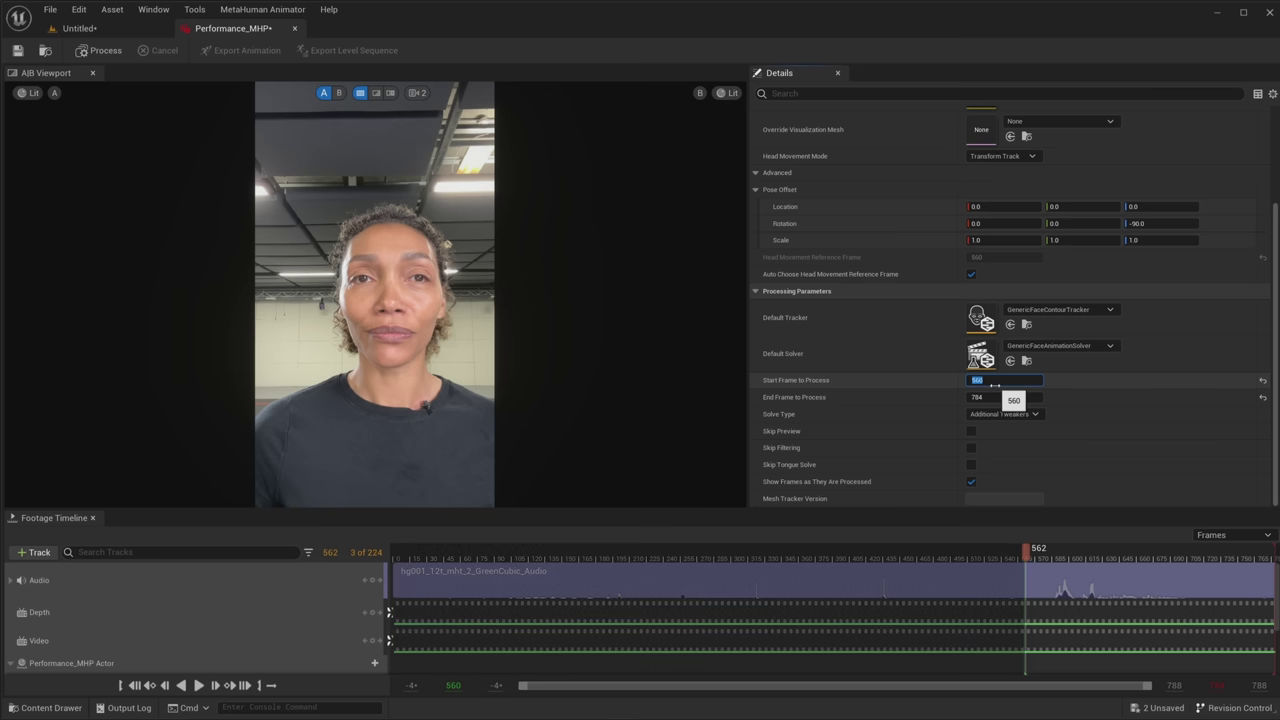
left_click_drag(1026, 550, 1225, 559)
left_click_drag(1030, 397, 1013, 397)
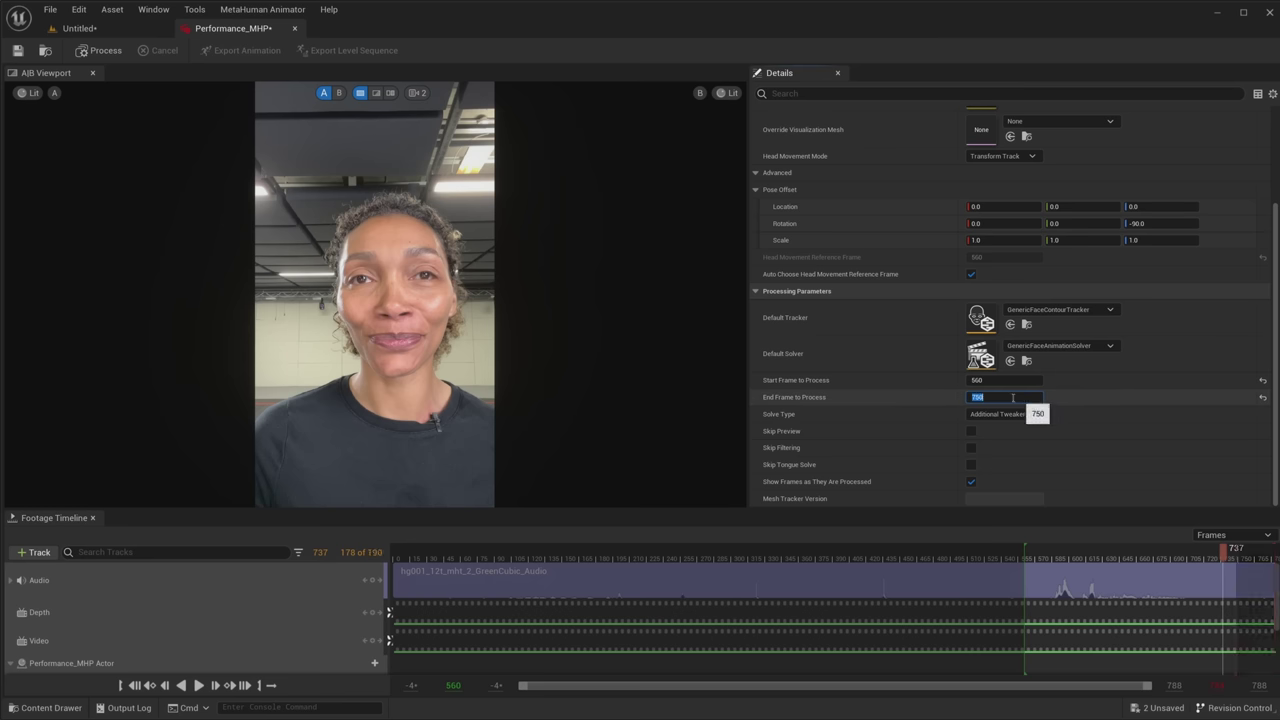
Process frames 560–750, then play the result in a wipe A/B split against the footage.
left_click(120, 56)
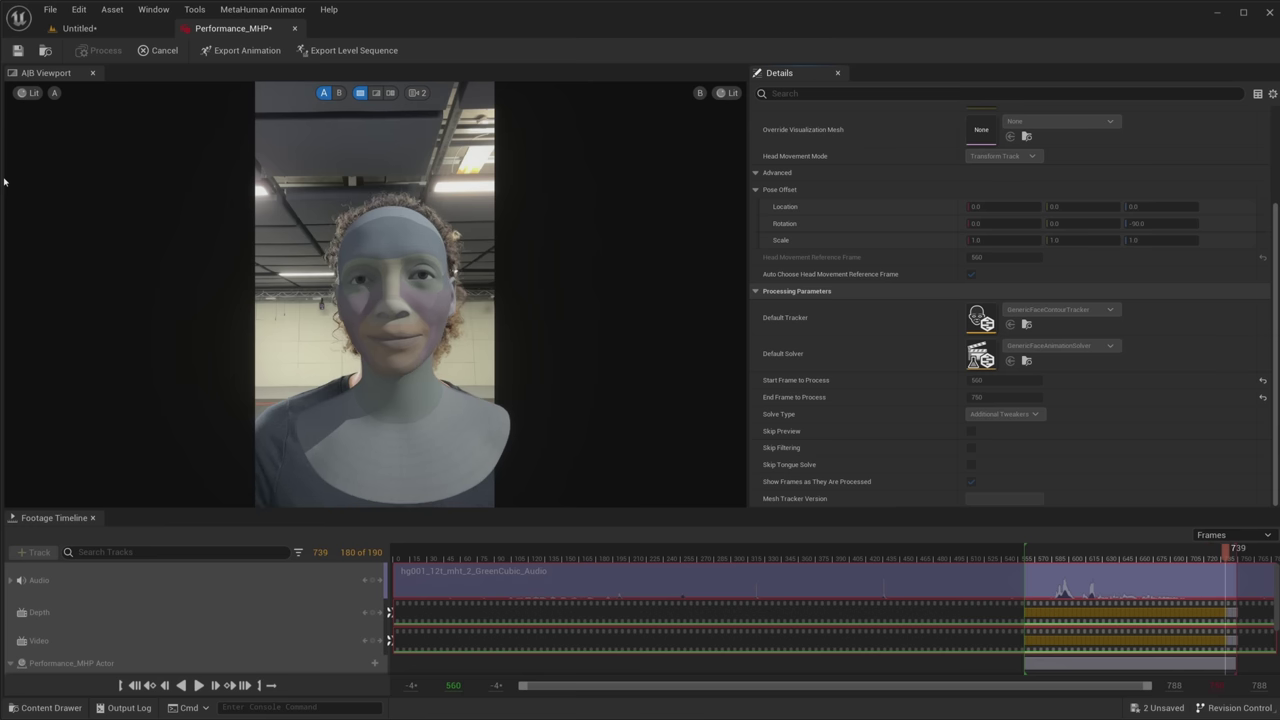
left_click(375, 92)
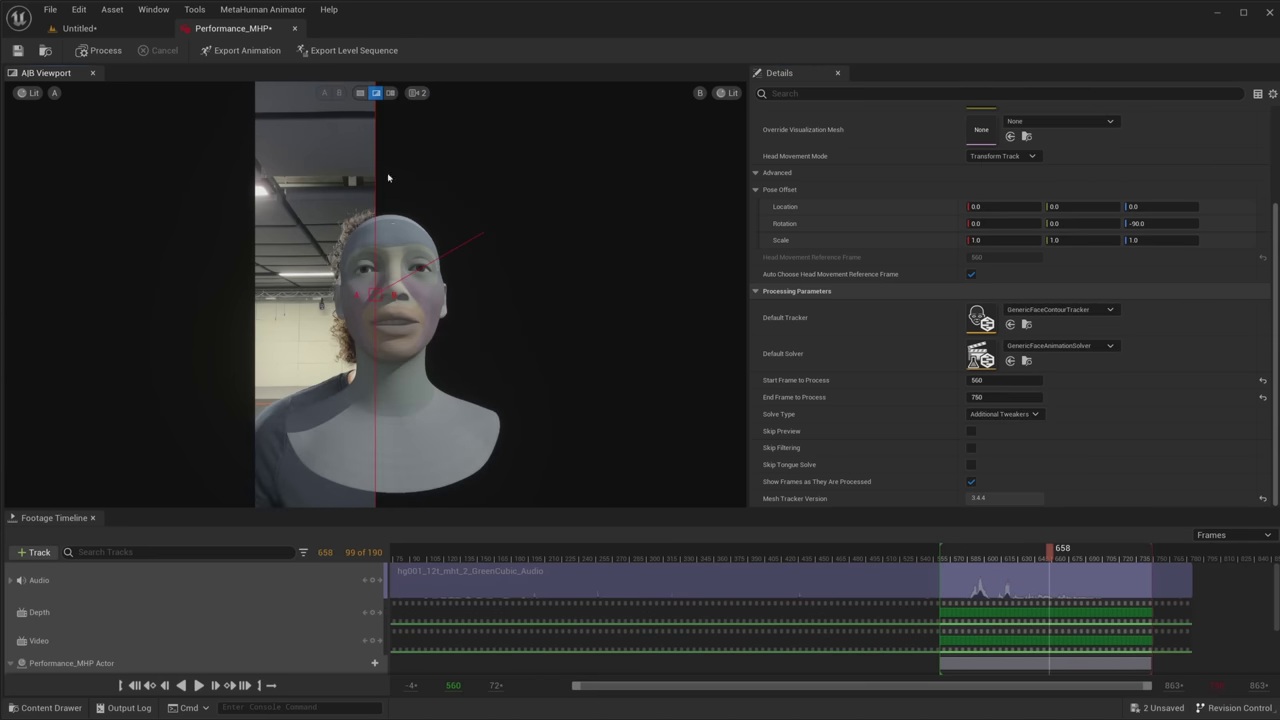
left_click_drag(383, 298, 401, 298)
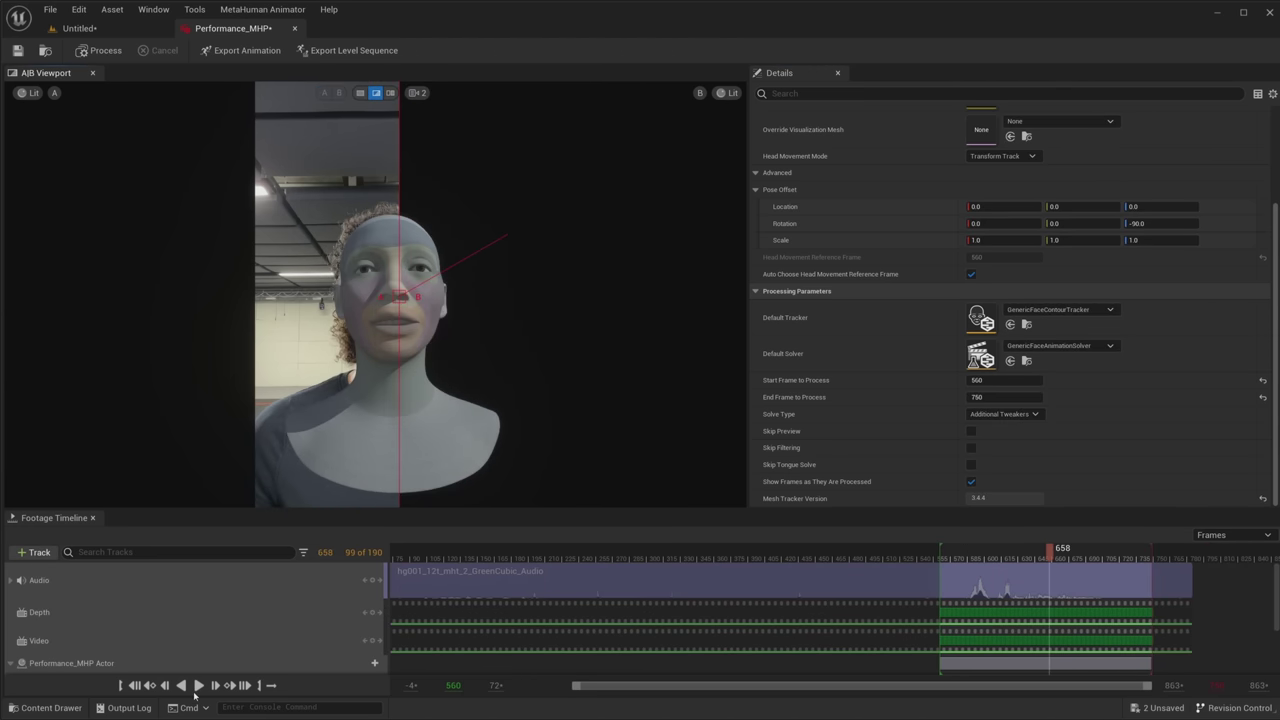
left_click(199, 686)
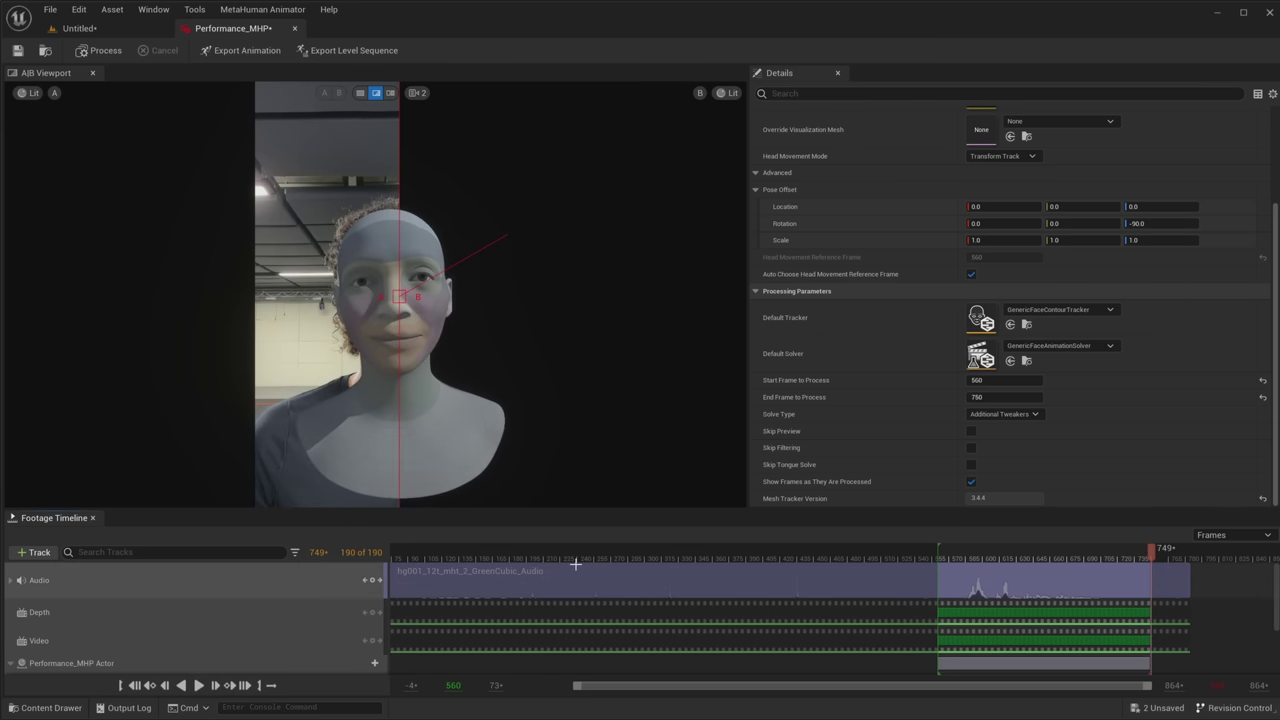
Export the LS_Performance_MHP level sequence limited to the processing range.
left_click(360, 92)
left_click(353, 50)
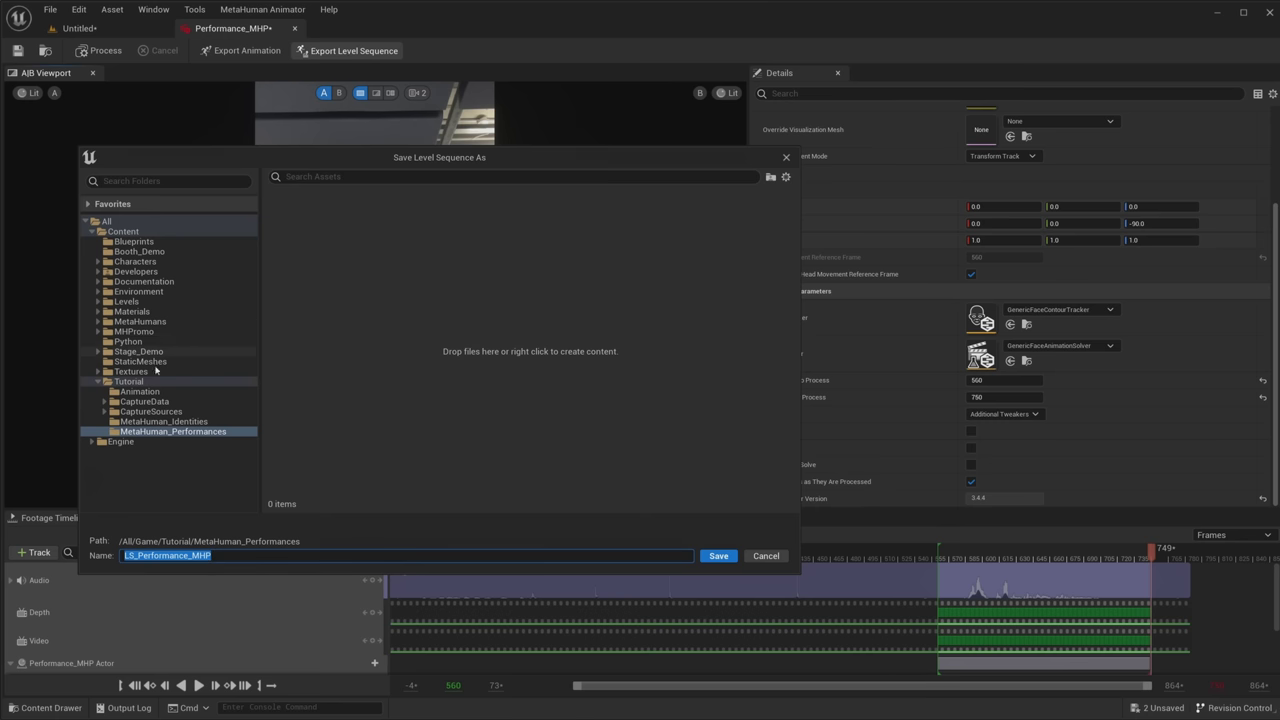
left_click(718, 556)
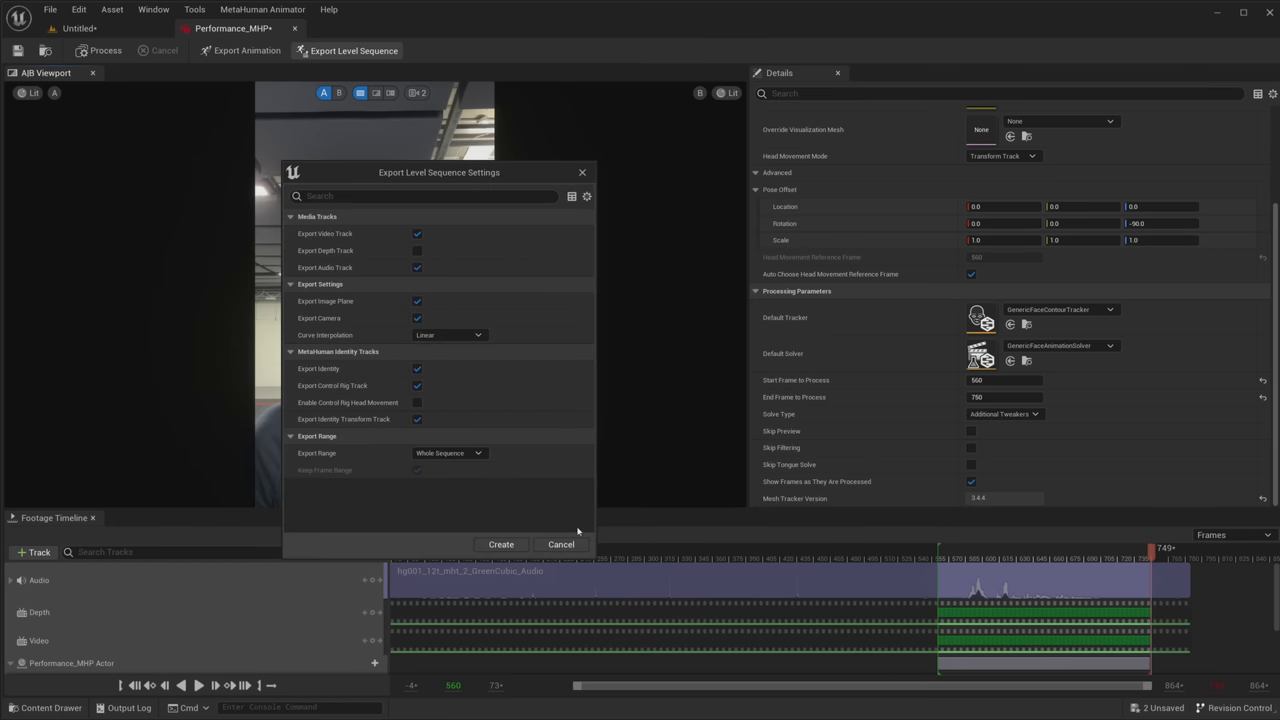
left_click(450, 453)
left_click(480, 471)
left_click(501, 544)
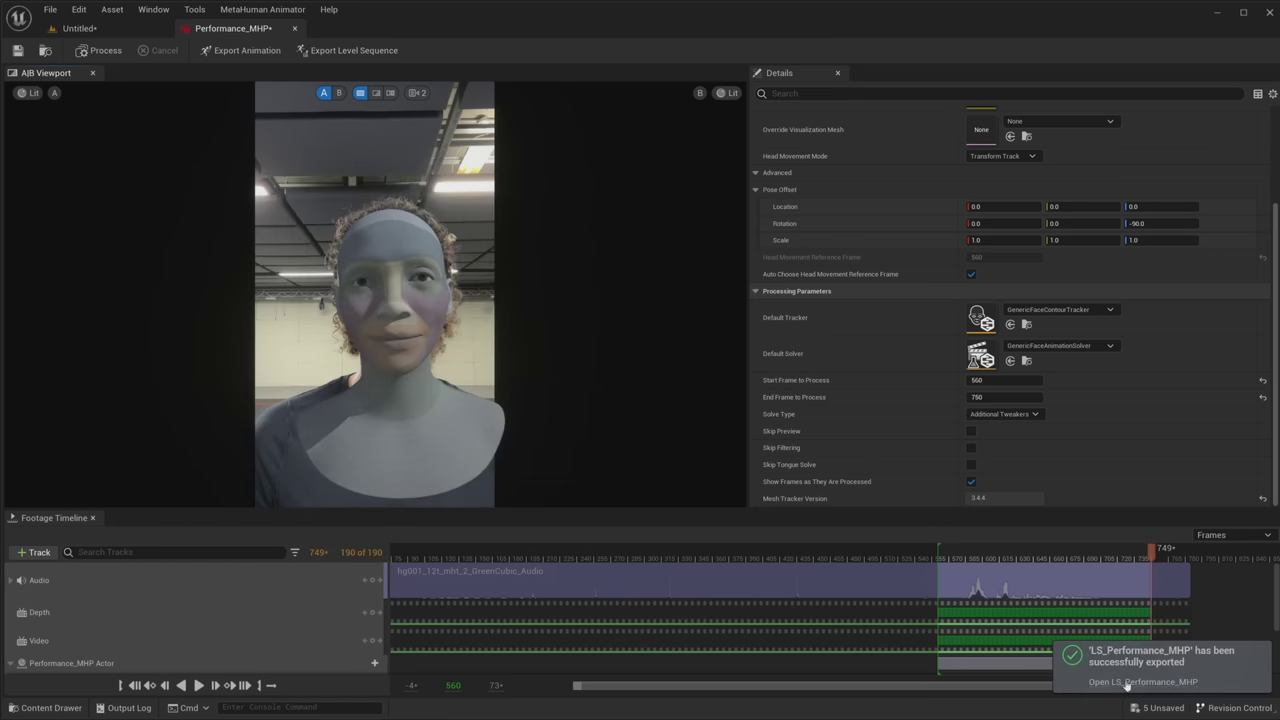
Open LS_Performance_MHP, pilot the Performance_MHP camera, and play it back.
left_click(1126, 683)
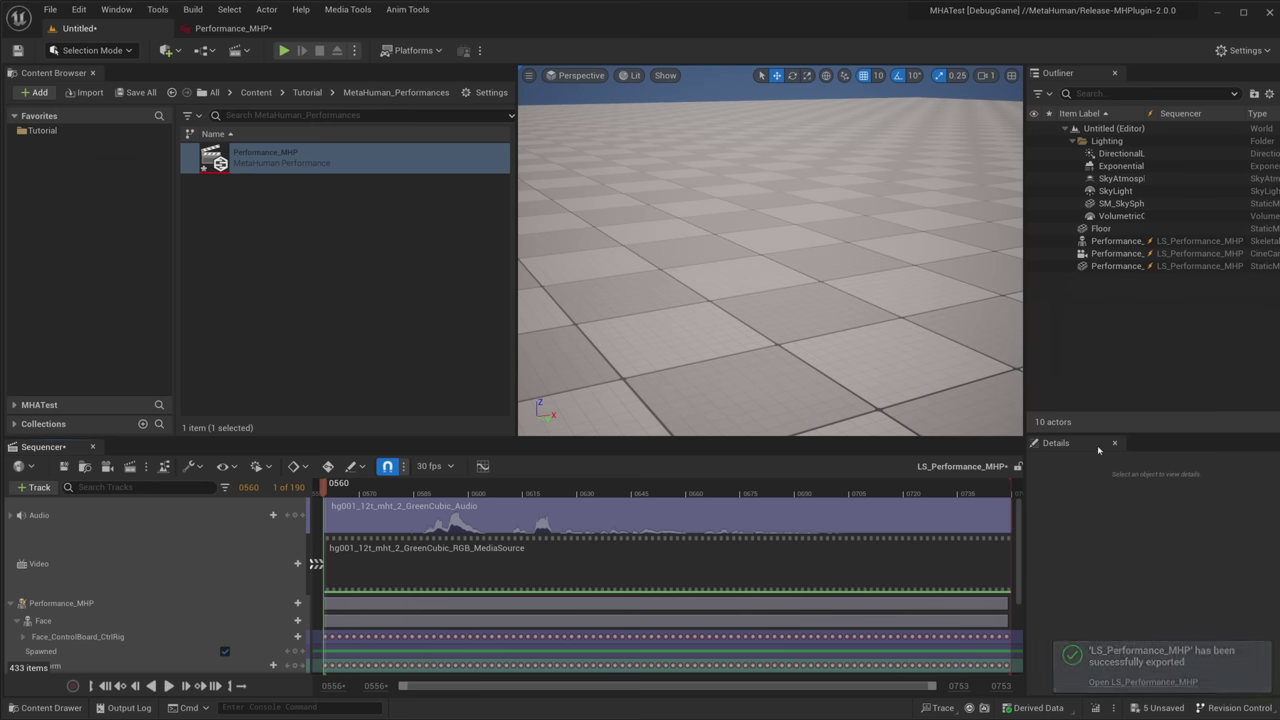
left_click(580, 80)
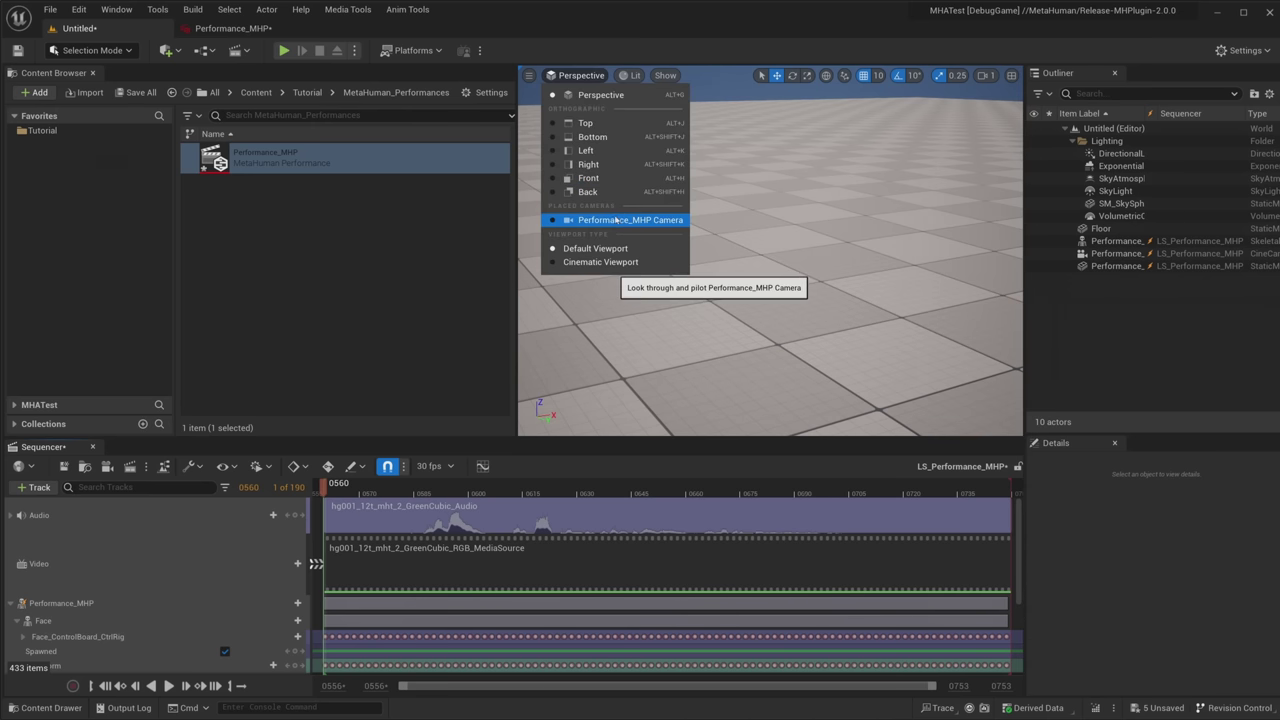
left_click(605, 251)
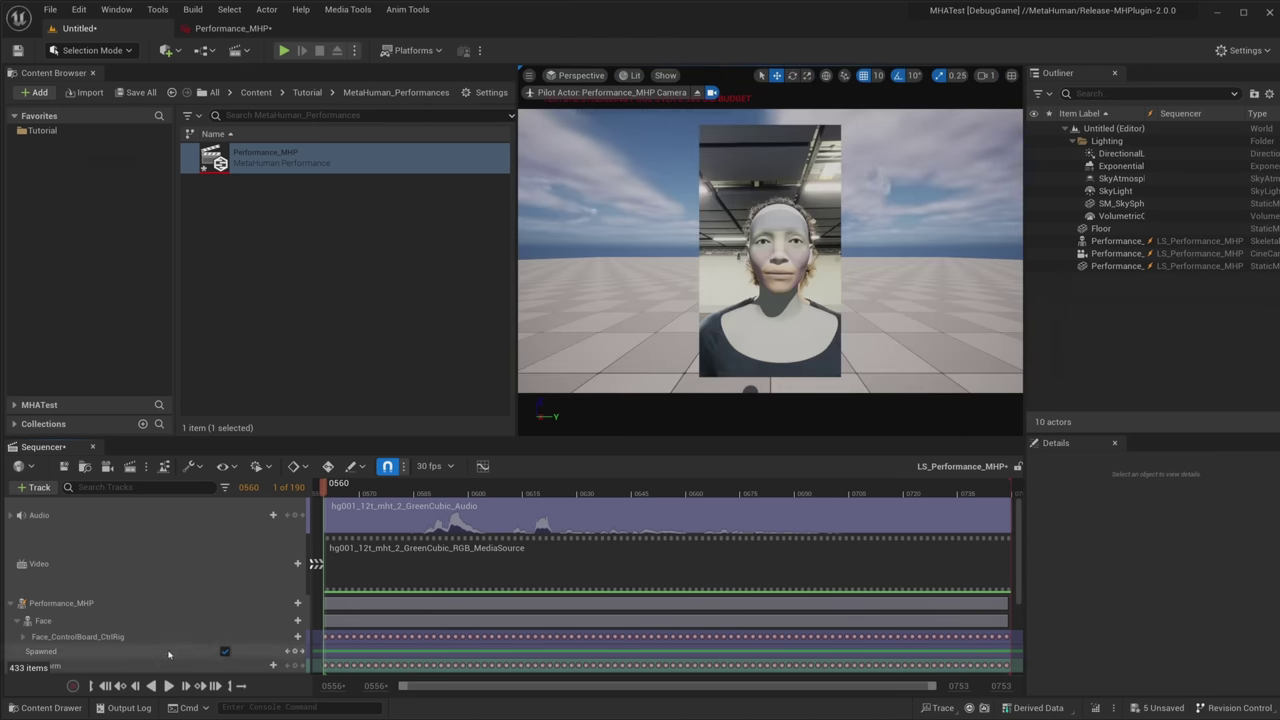
left_click(169, 686)
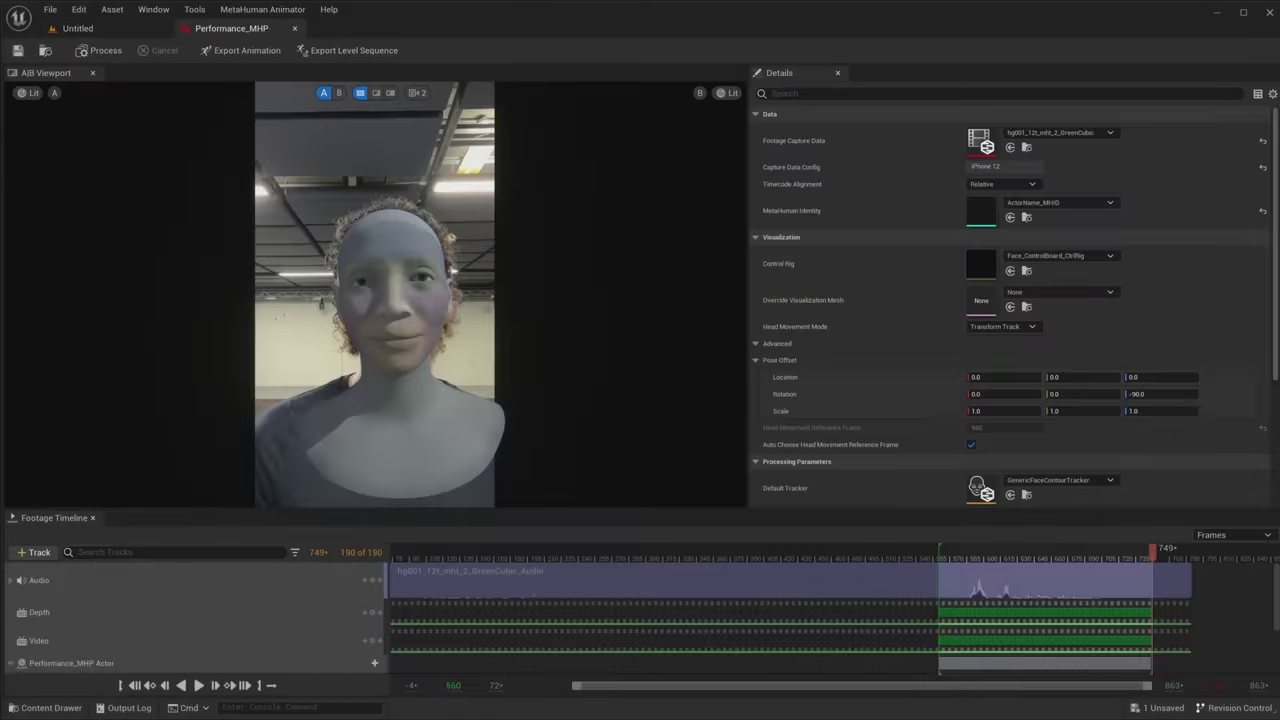
Export AS_Performance_MHP into Tutorial/Animation targeting Ada_FaceMesh, then dismiss the post-process notice.
left_click(240, 50)
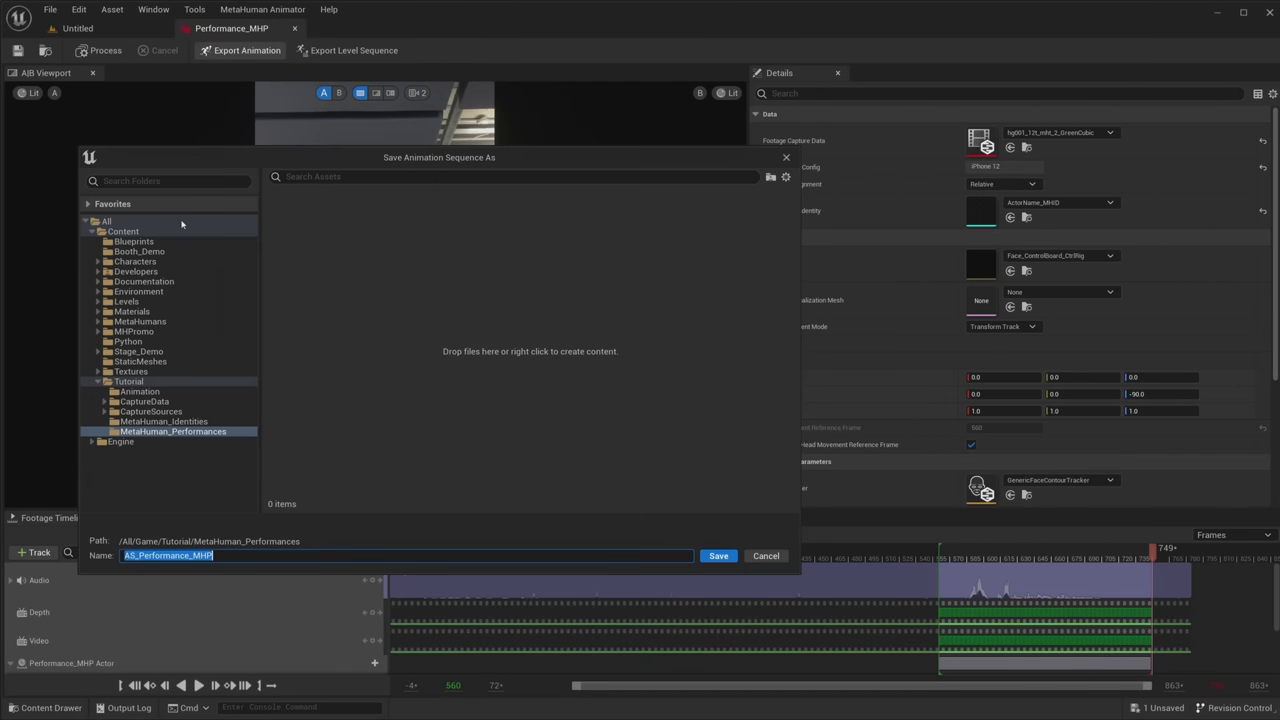
left_click(140, 391)
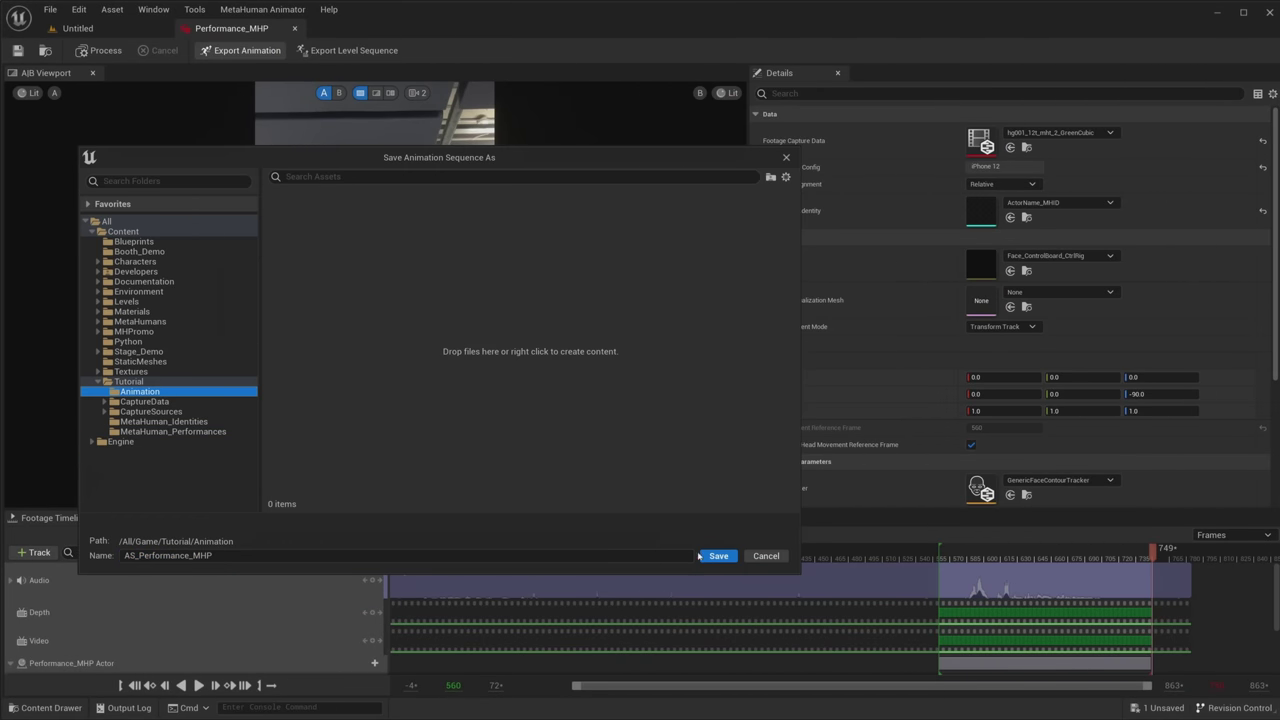
left_click(717, 556)
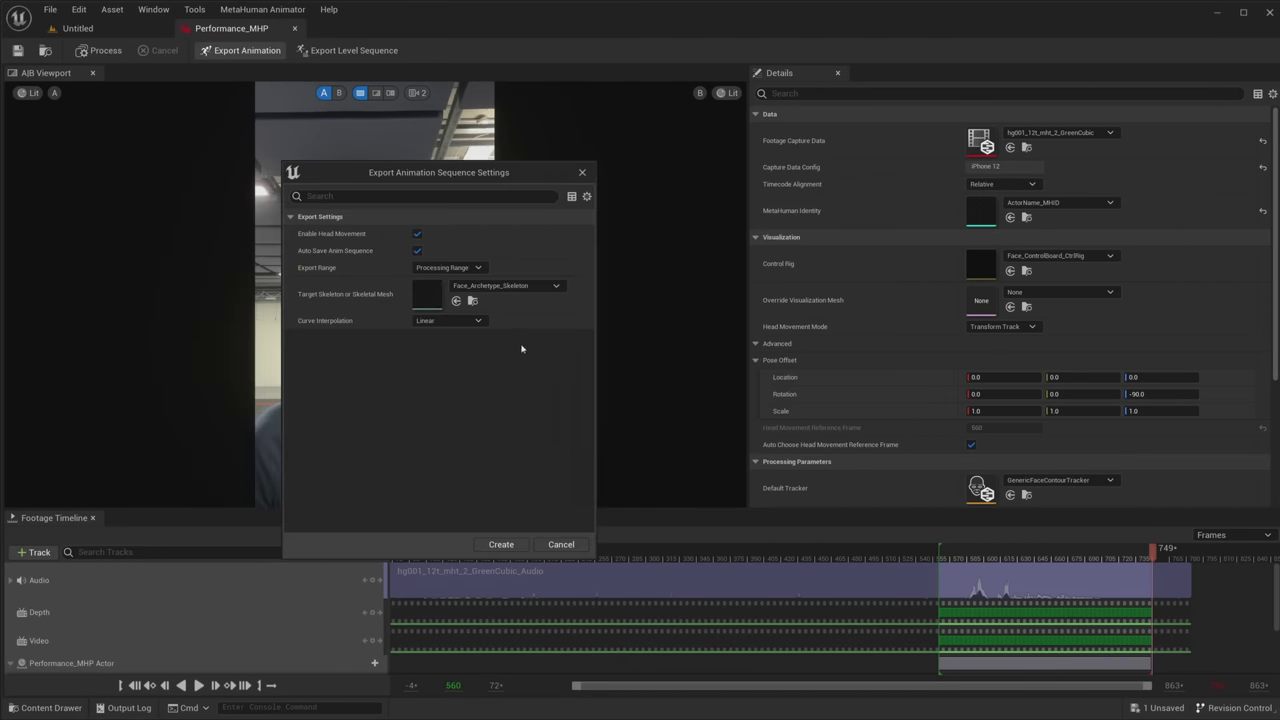
left_click(503, 285)
type("ada")
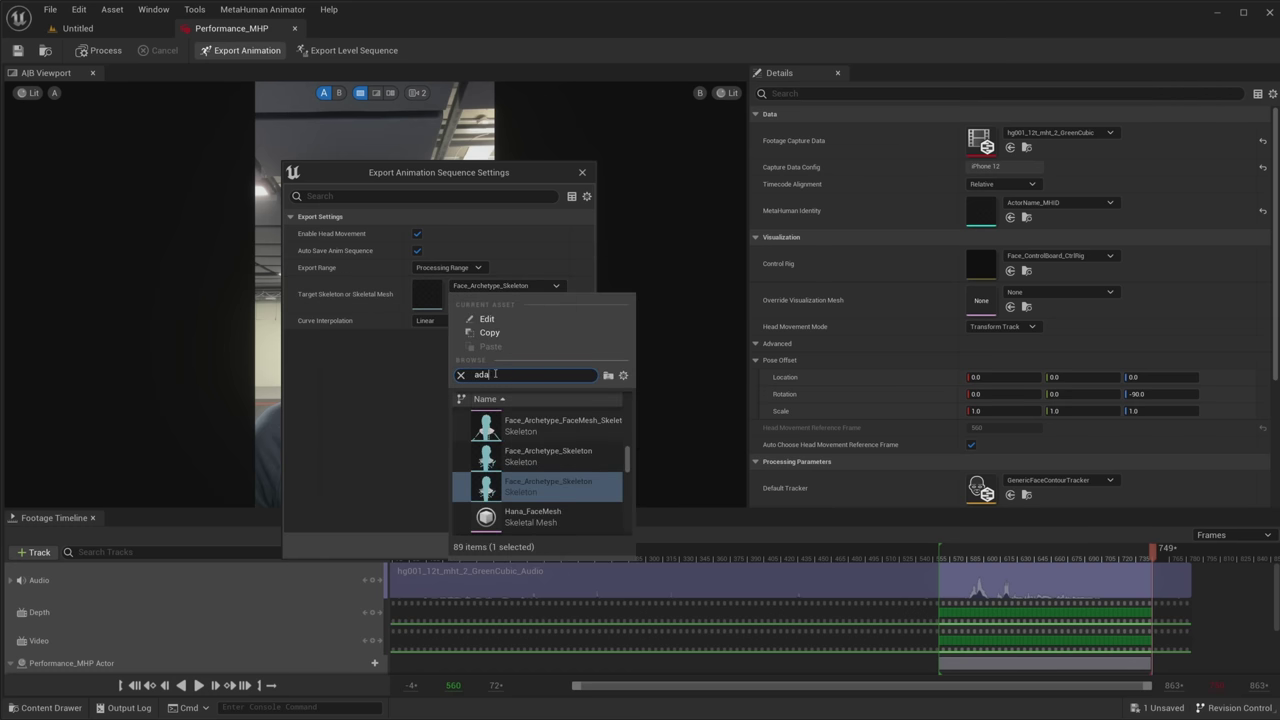
left_click(520, 440)
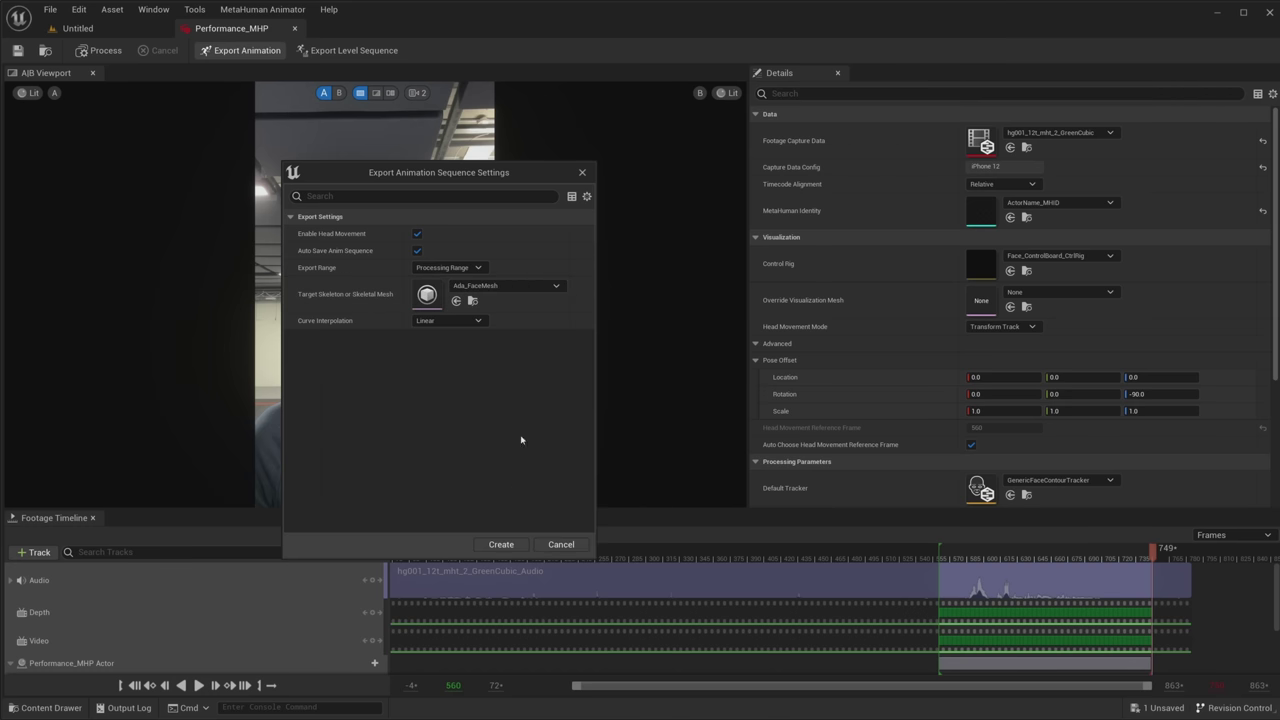
left_click(500, 545)
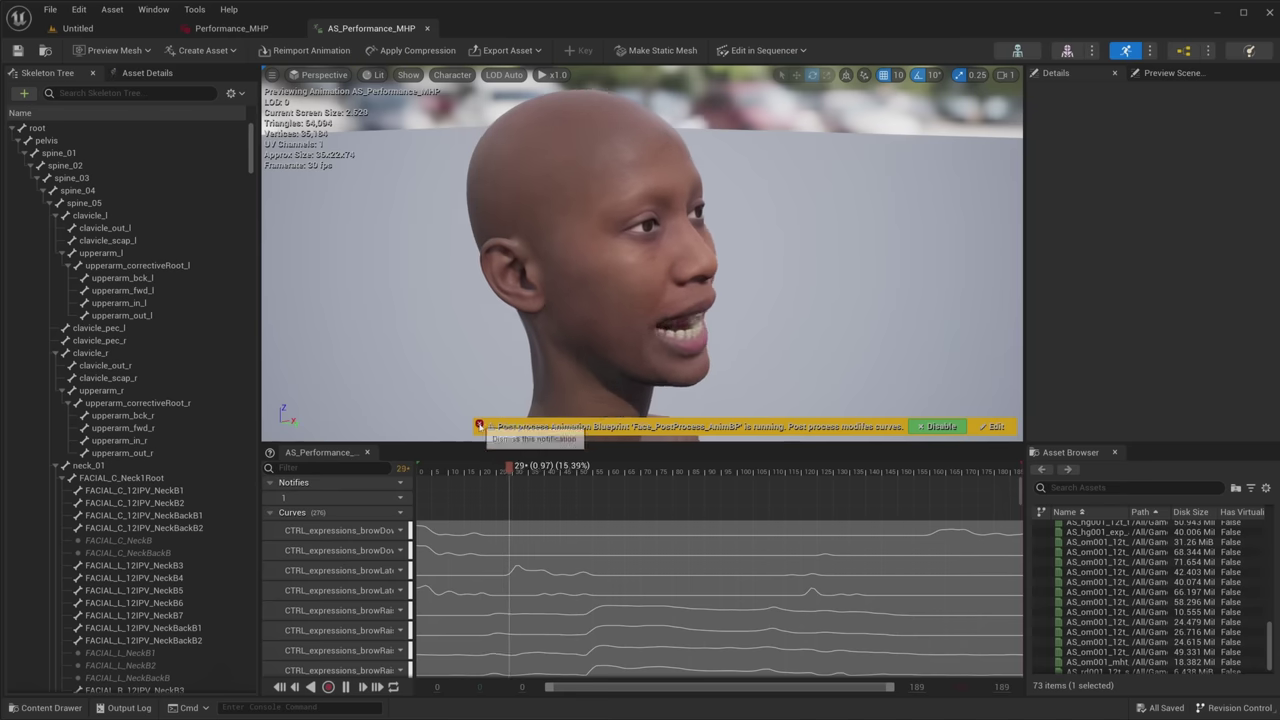
left_click(480, 427)
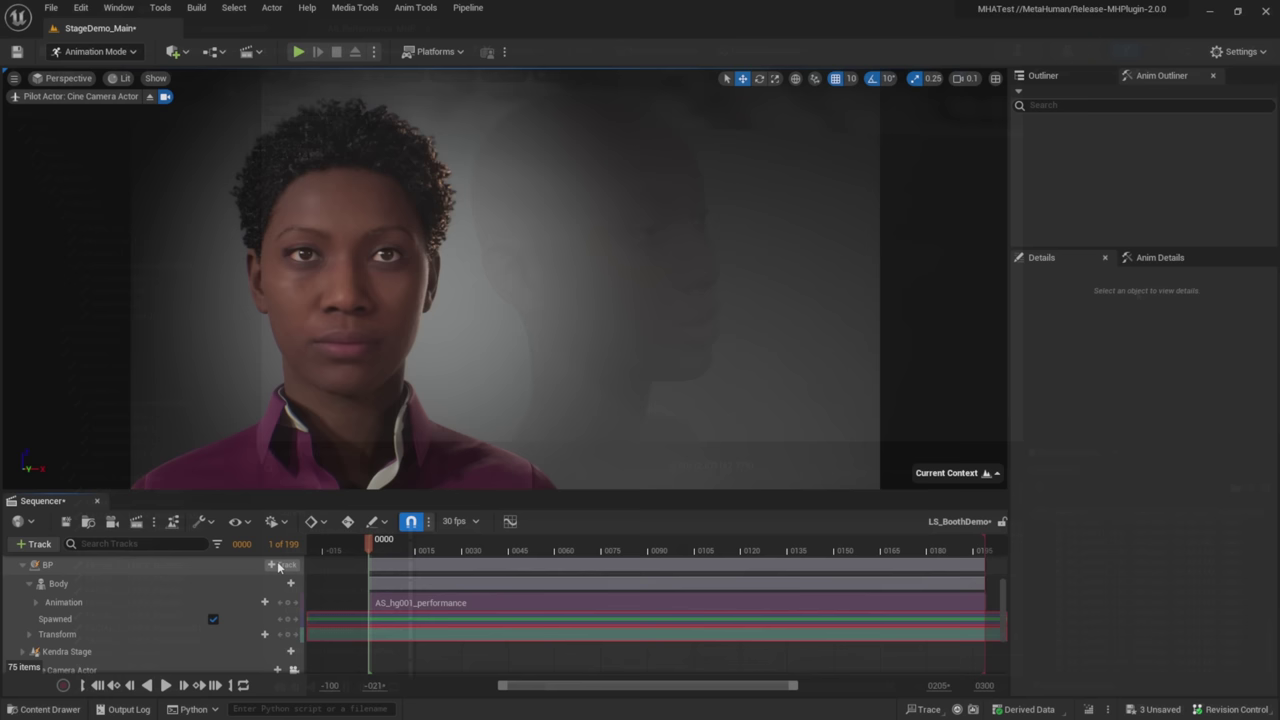
Add a Face track playing AS_hg001_performance to the BP actor and review playback.
left_click(279, 567)
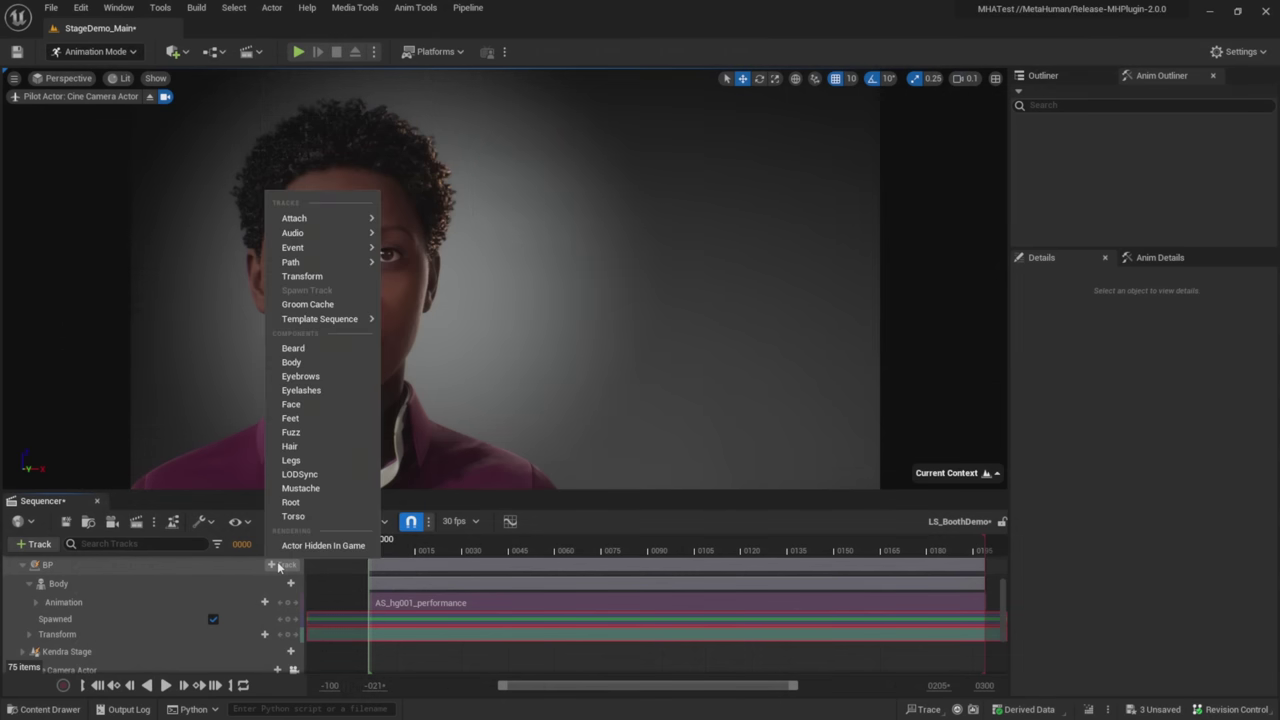
left_click(291, 405)
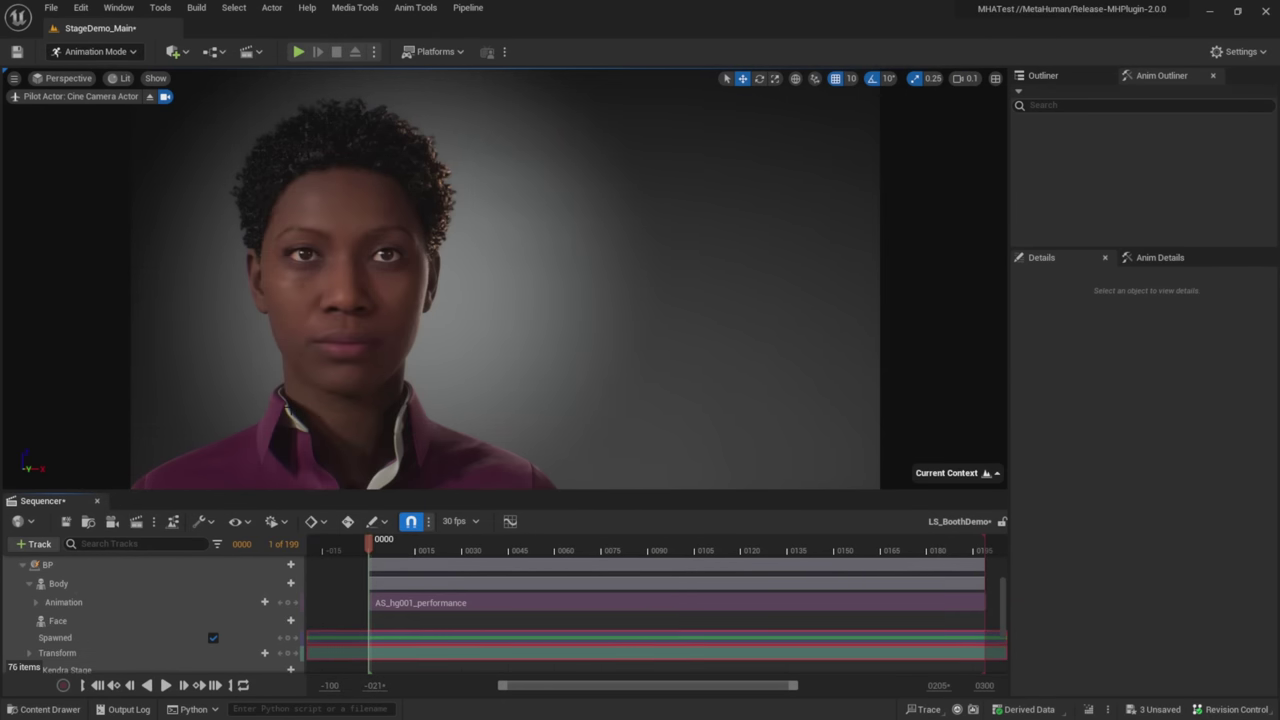
left_click(285, 622)
mouse_move(301, 67)
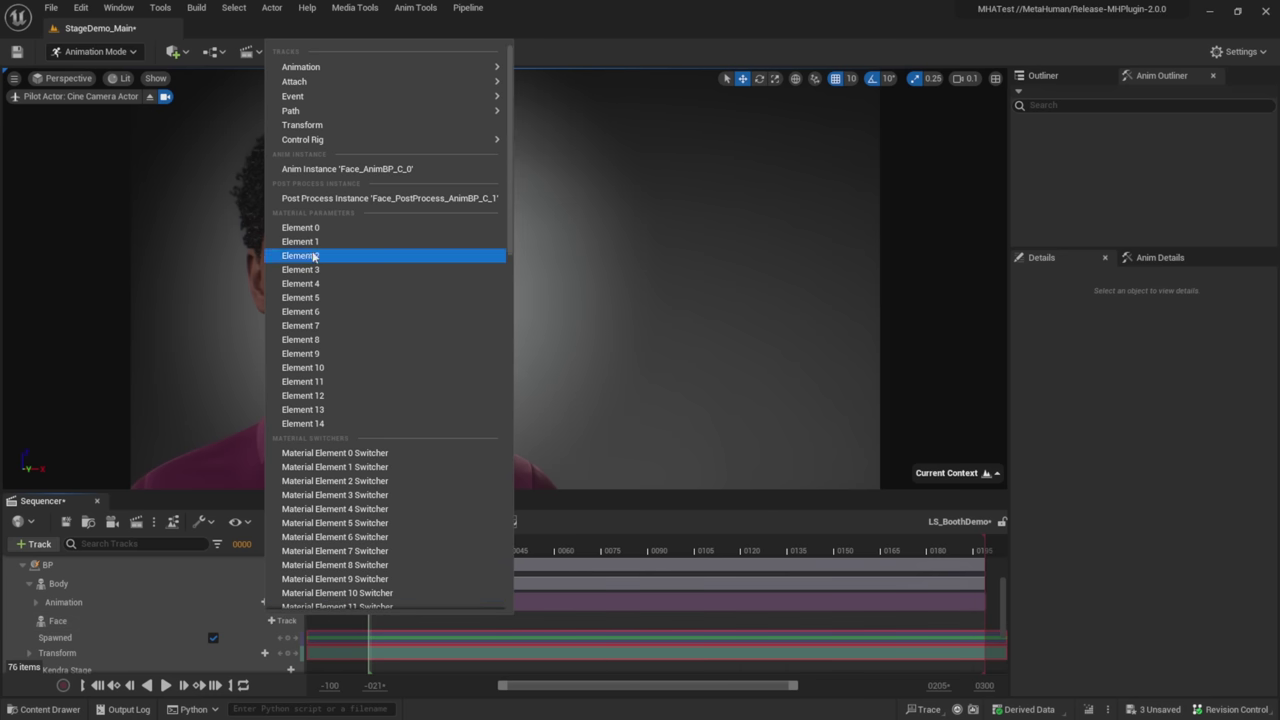
type("hg")
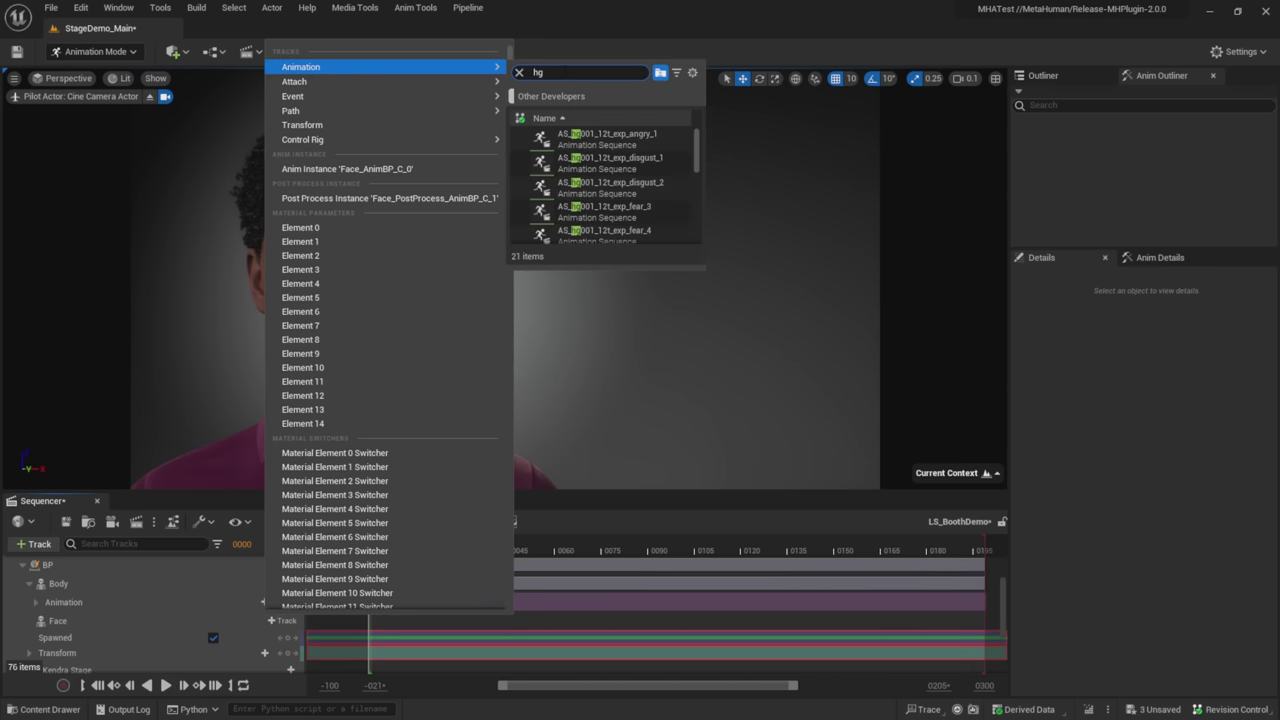
type("001_perfor")
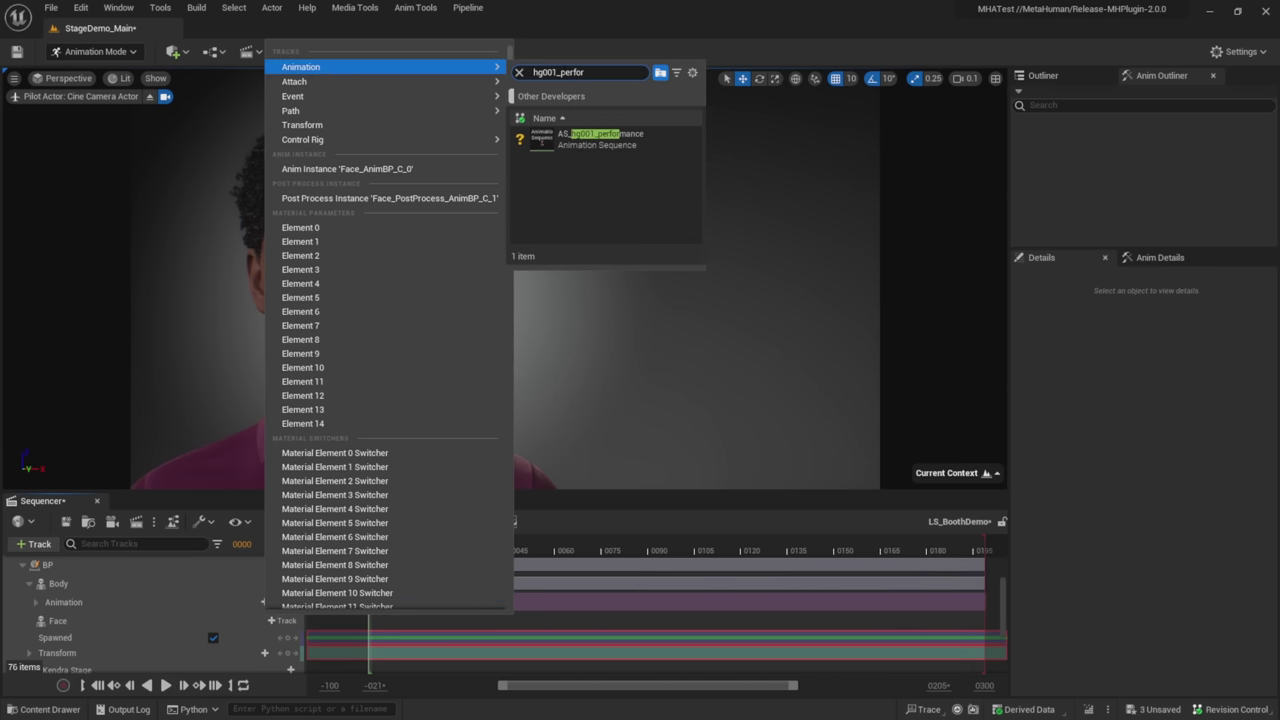
left_click(578, 137)
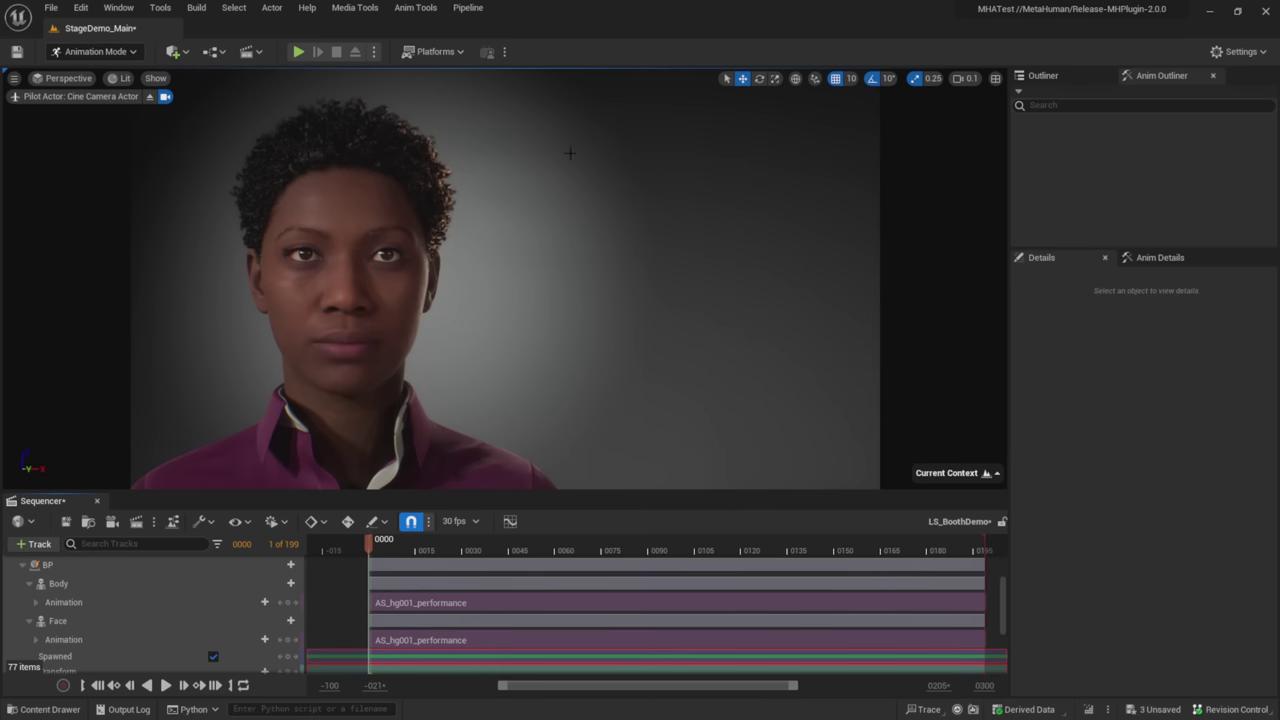
left_click(166, 686)
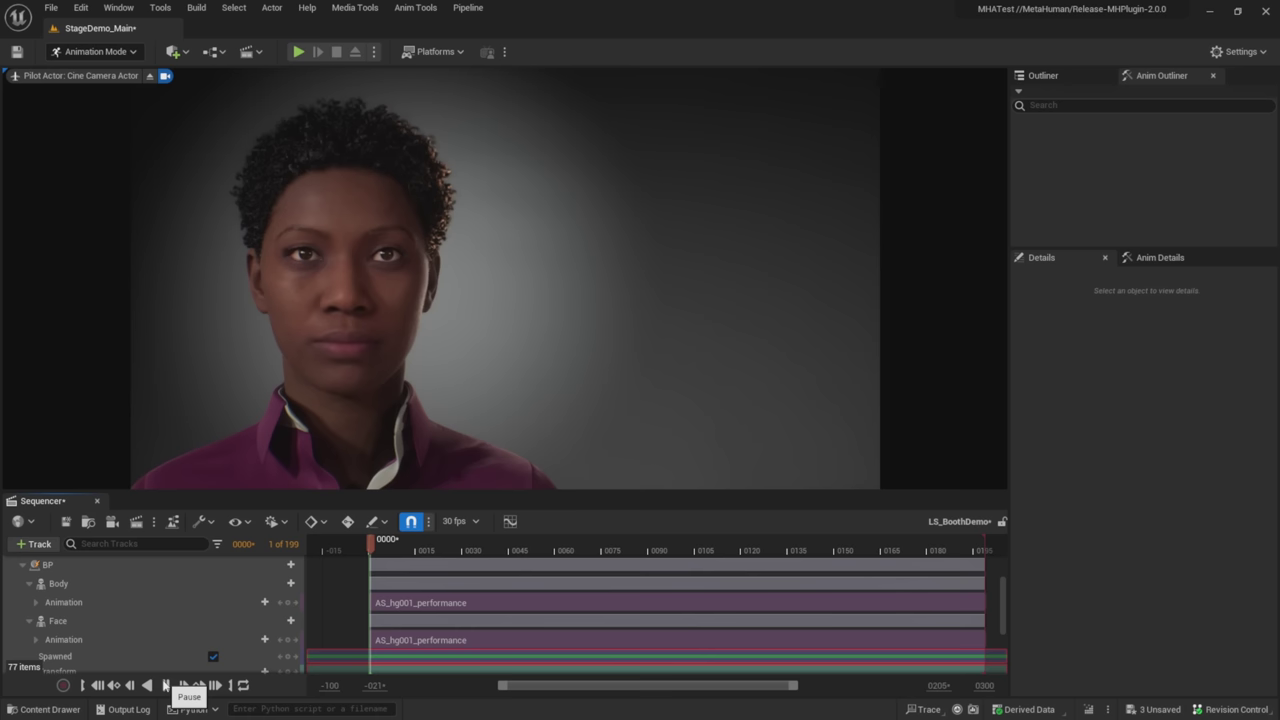
left_click(166, 685)
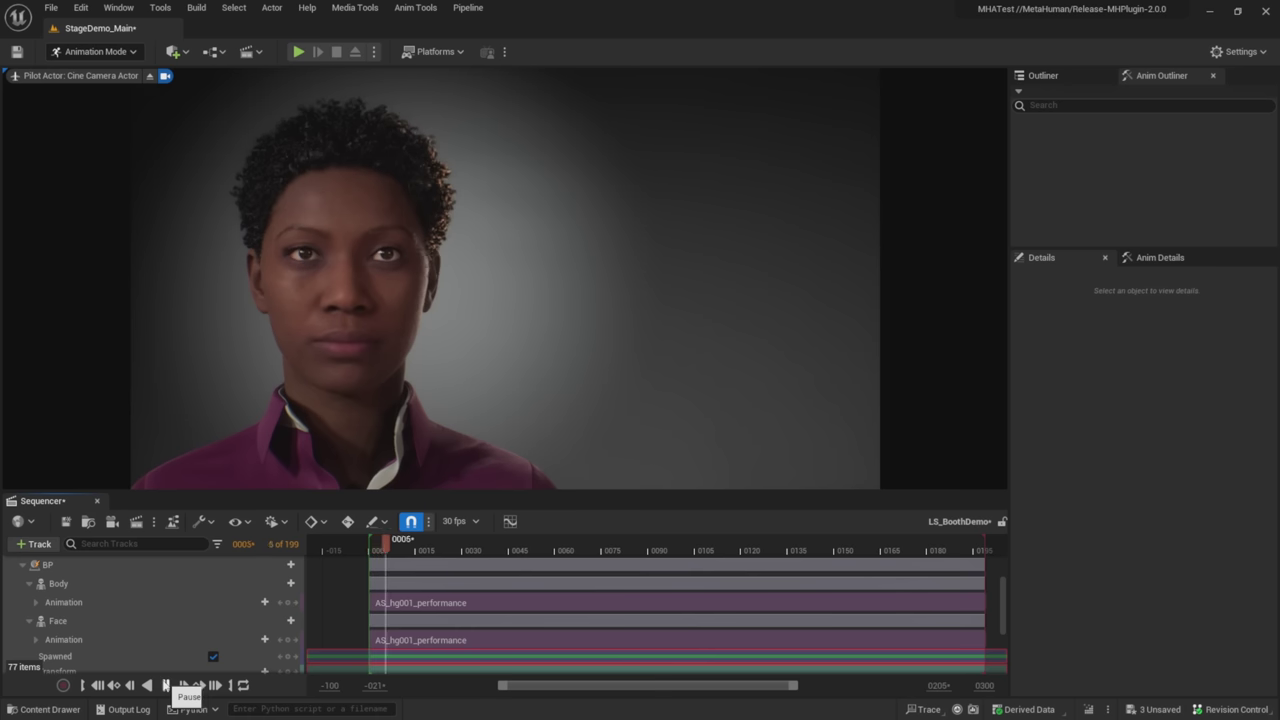
Bake the Face track to Face_ControlBoard_CtrlRig, select the new rig track, and play it.
right_click(158, 625)
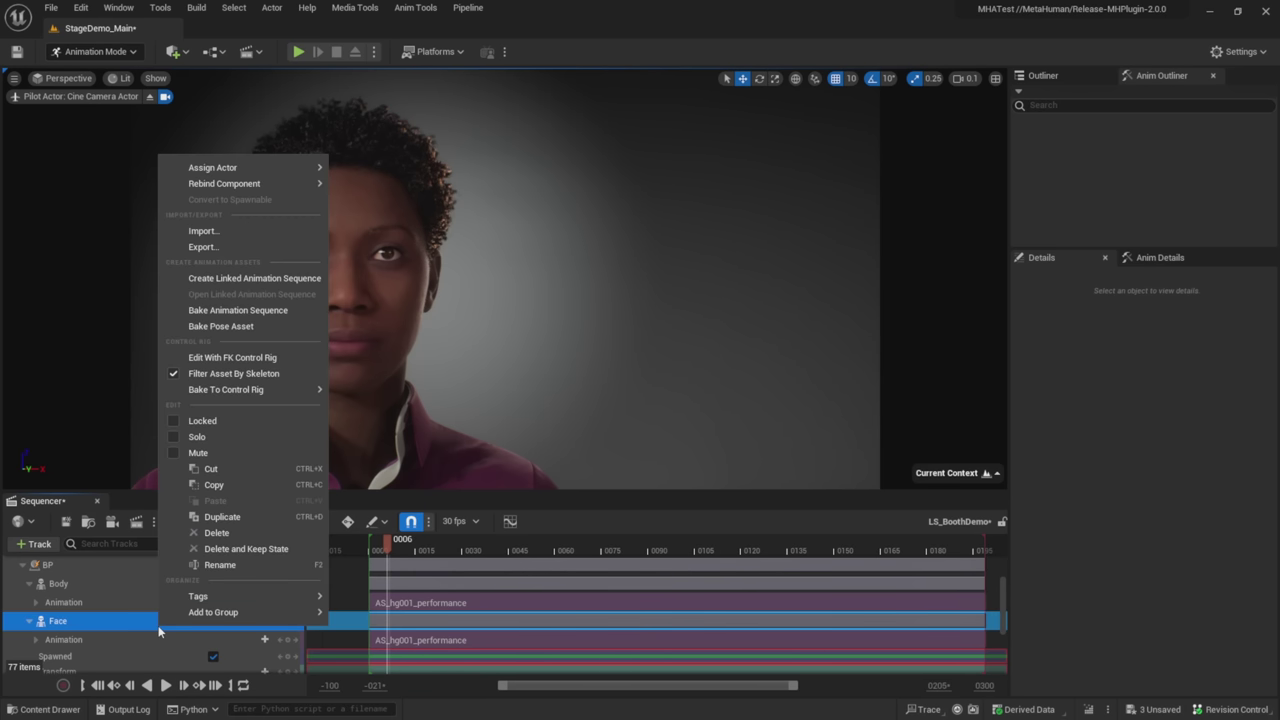
mouse_move(226, 389)
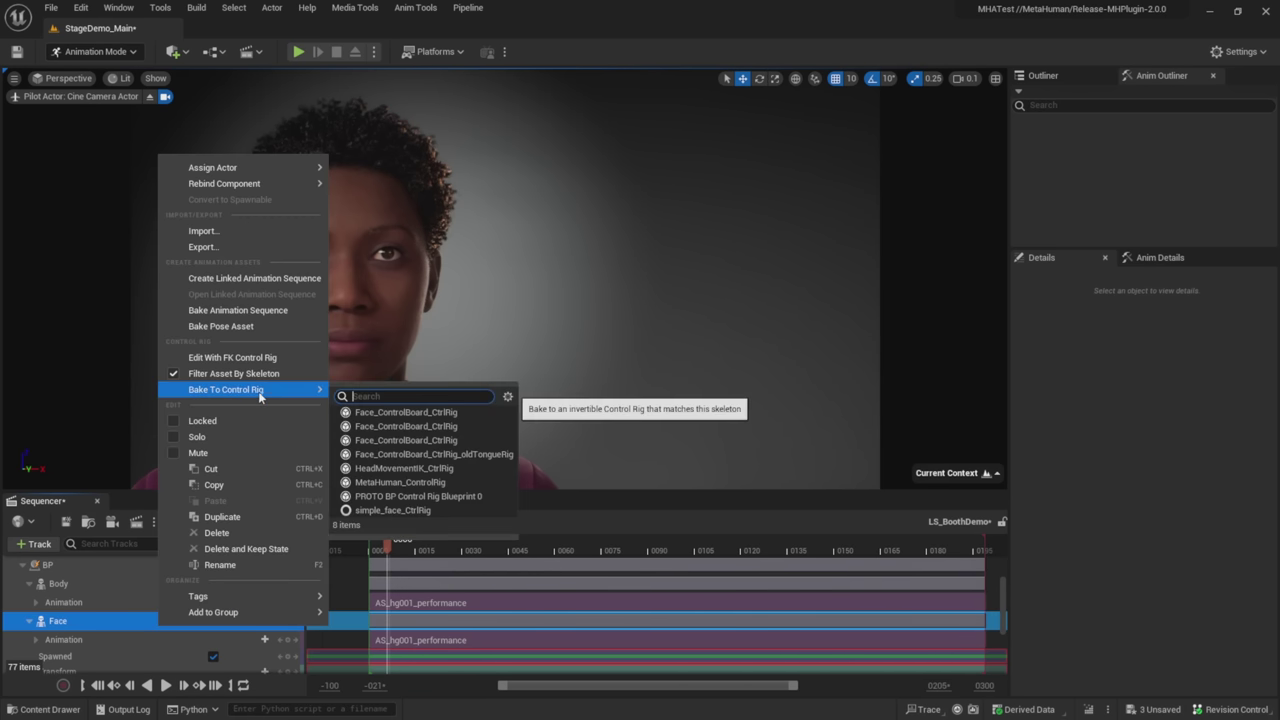
left_click(390, 413)
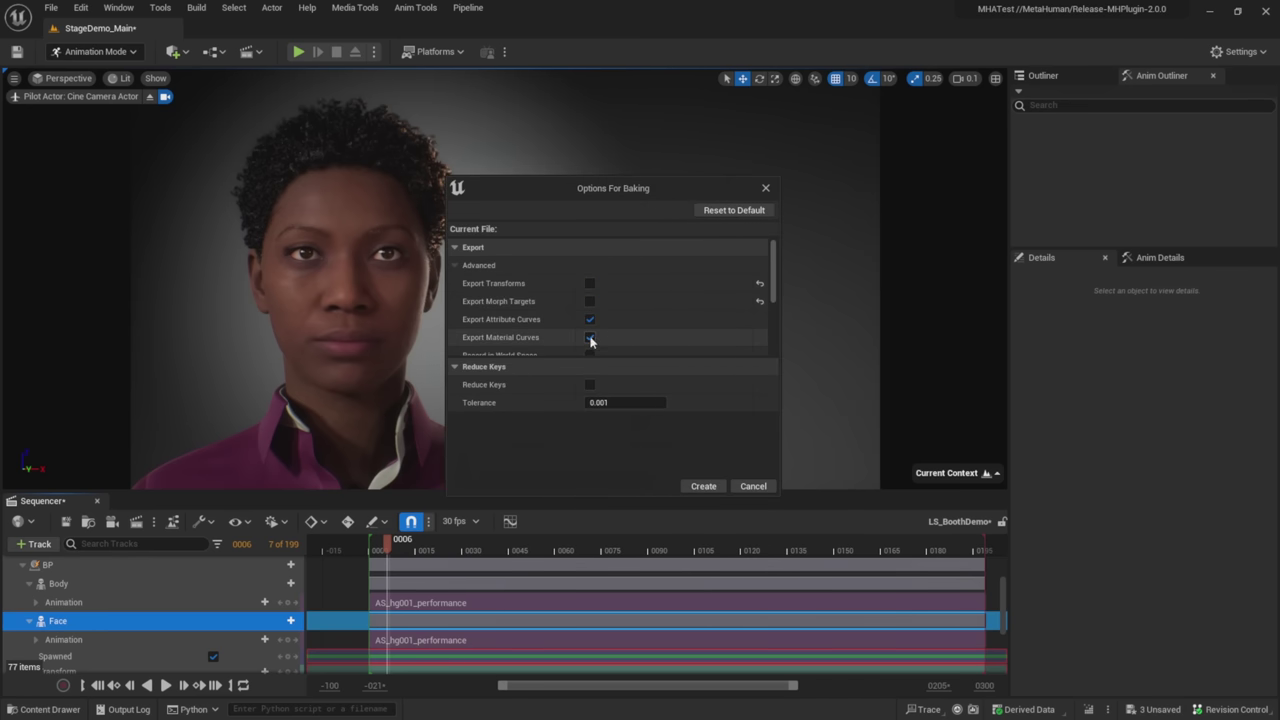
scroll(590, 342, "down", 1)
scroll(590, 338, "down", 1)
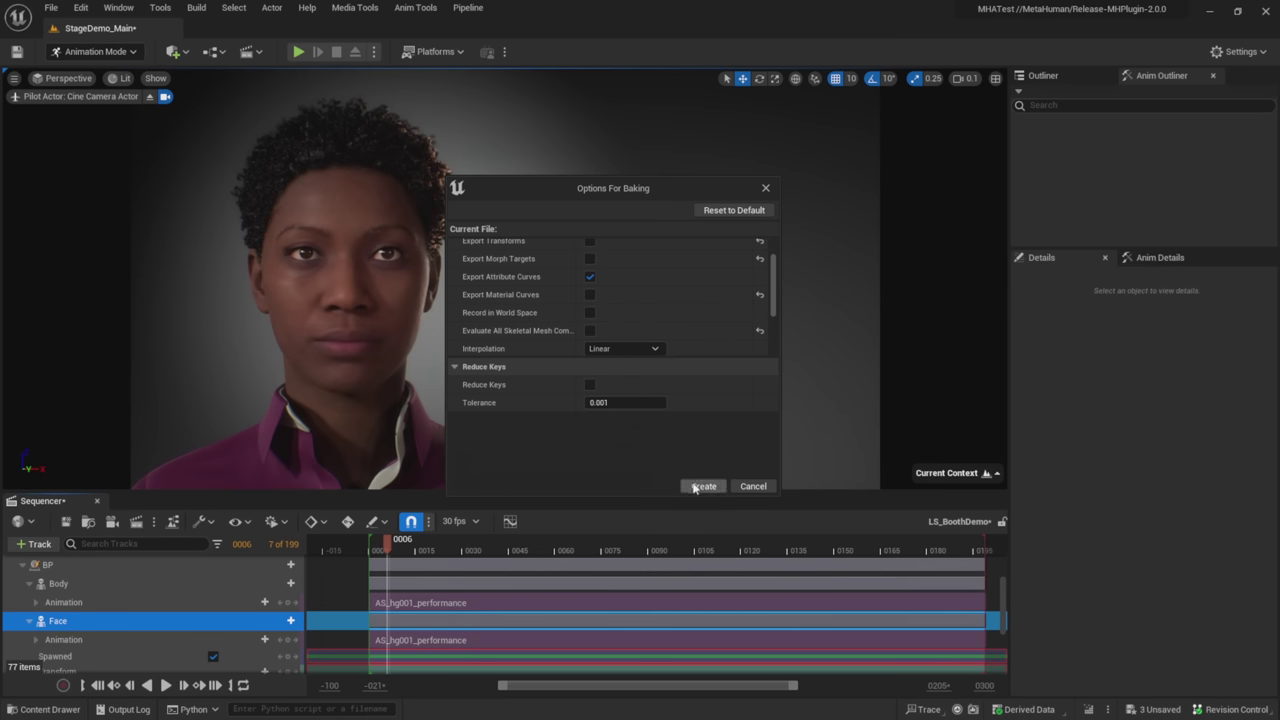
left_click(702, 486)
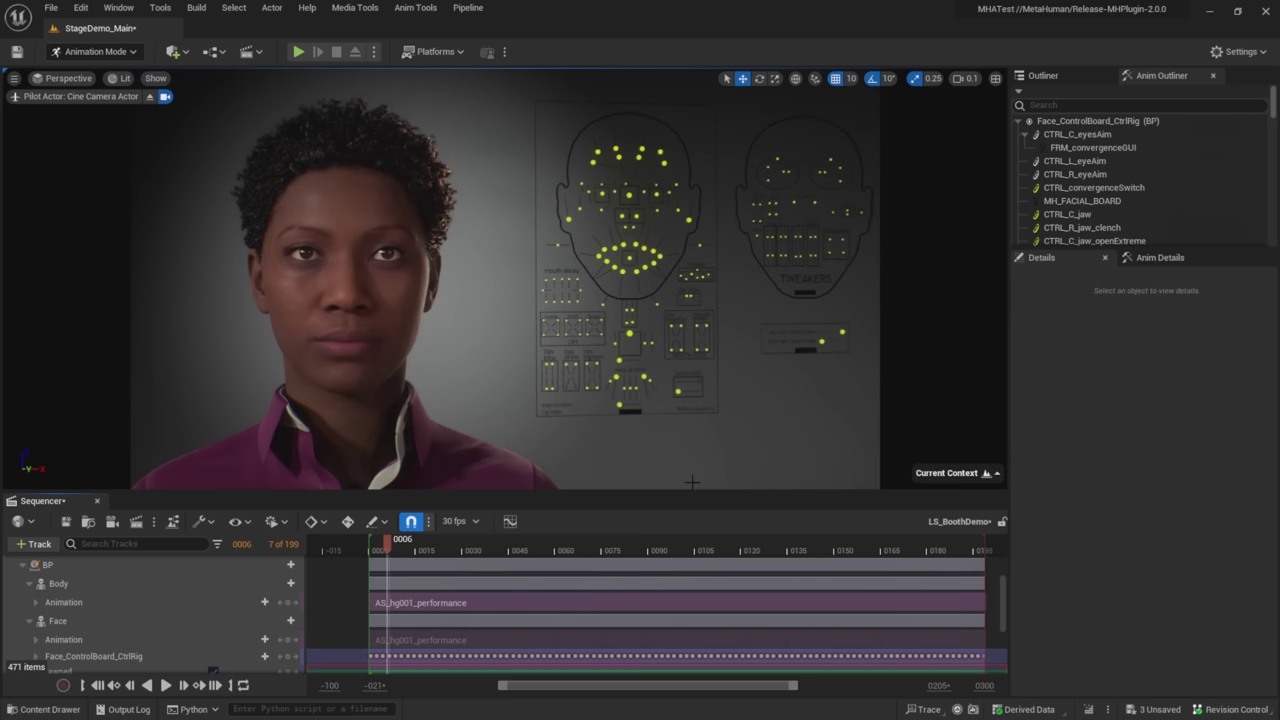
left_click(156, 657)
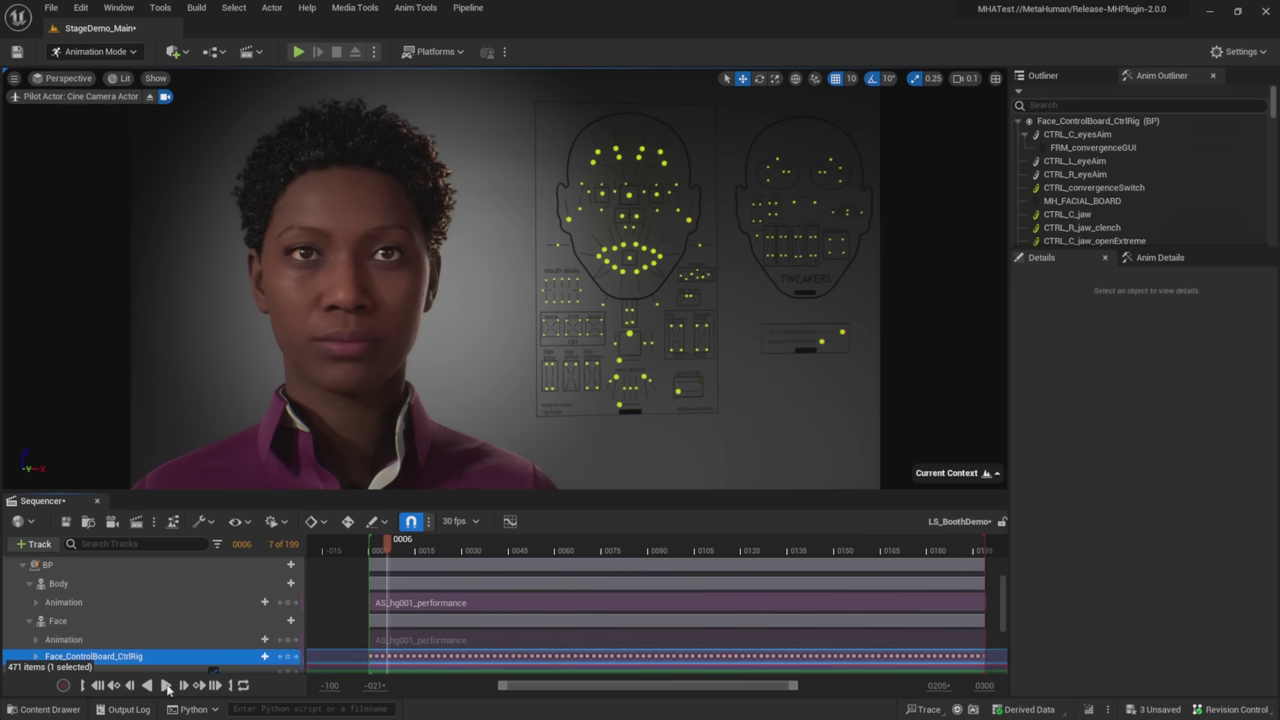
left_click(167, 687)
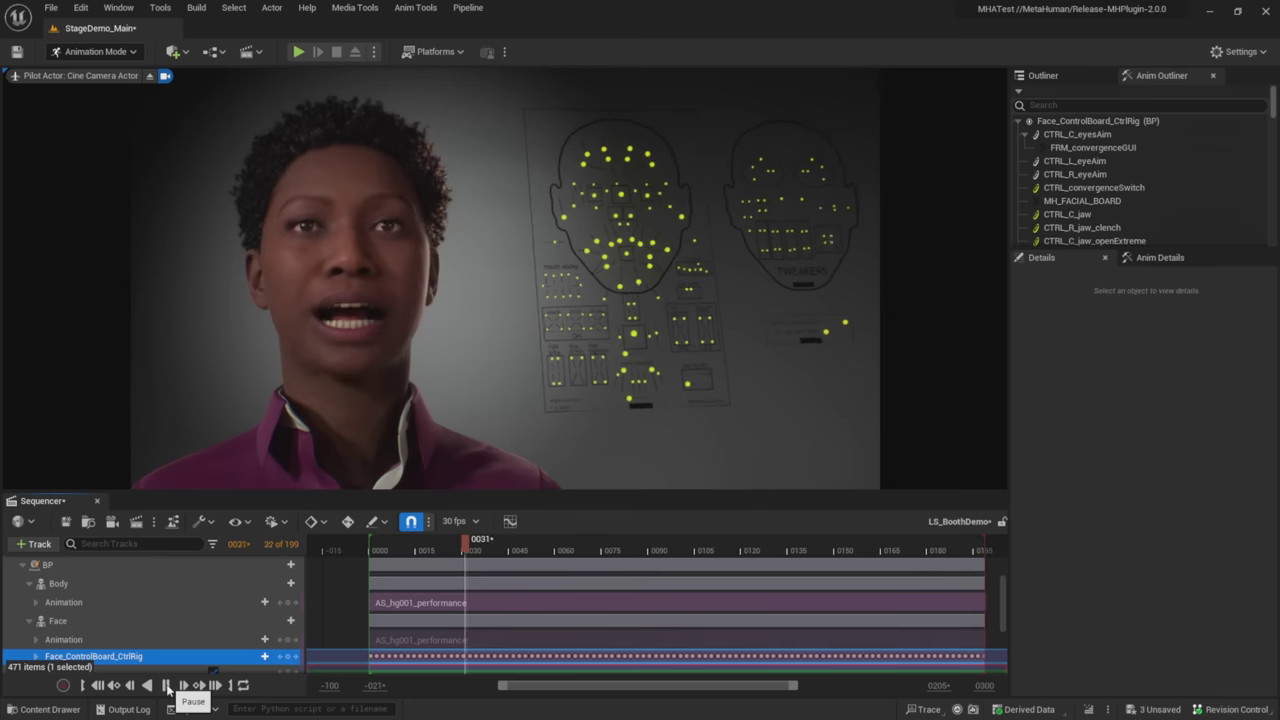